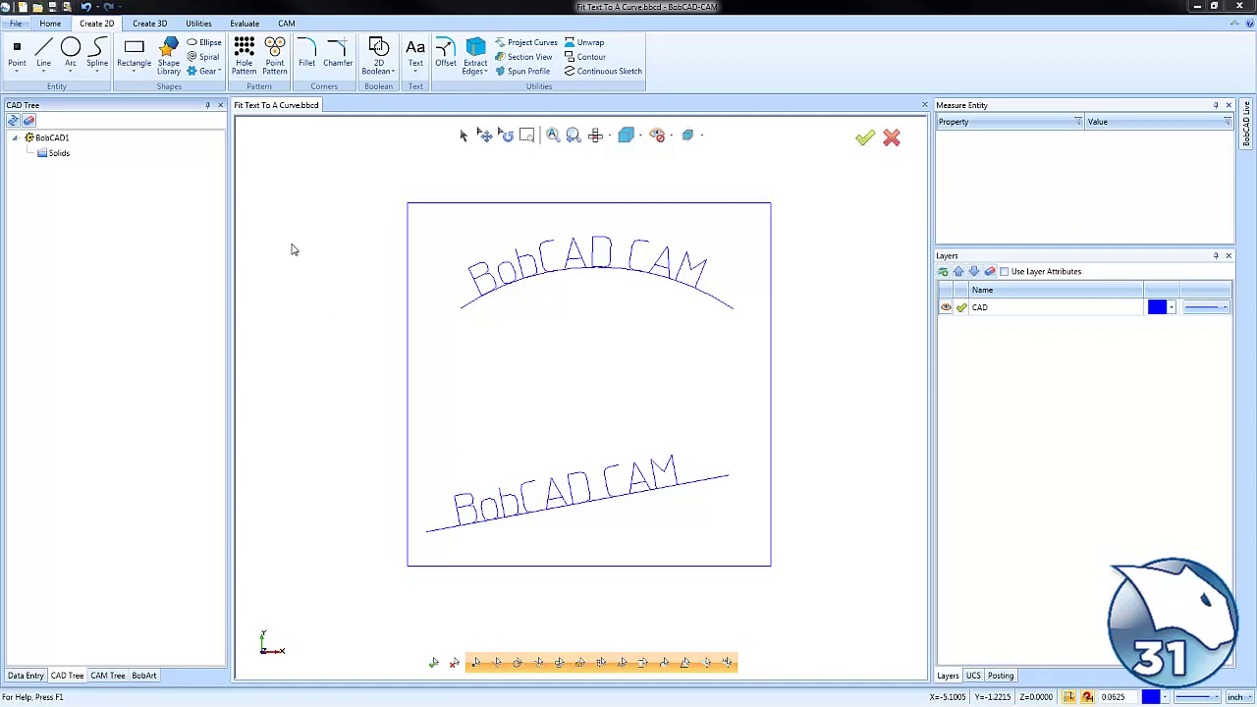
Create a new blank document and close the surplus second one
double_click(24, 8)
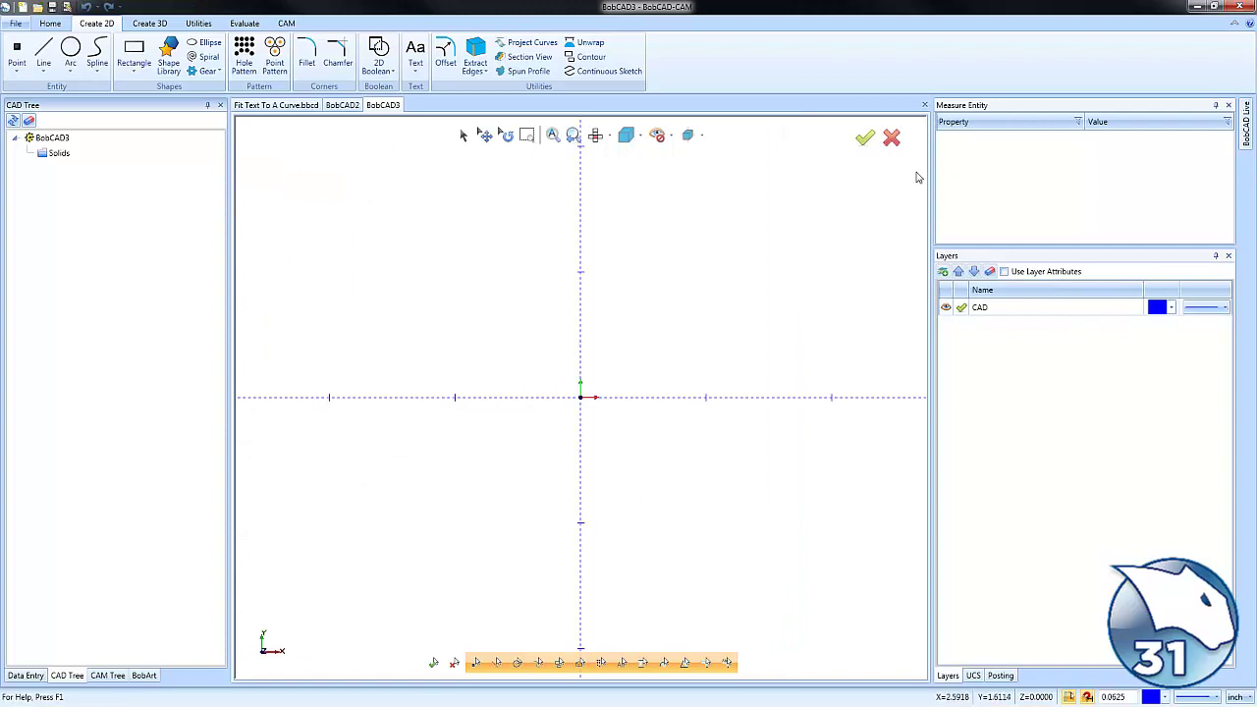
left_click(924, 104)
left_click(656, 384)
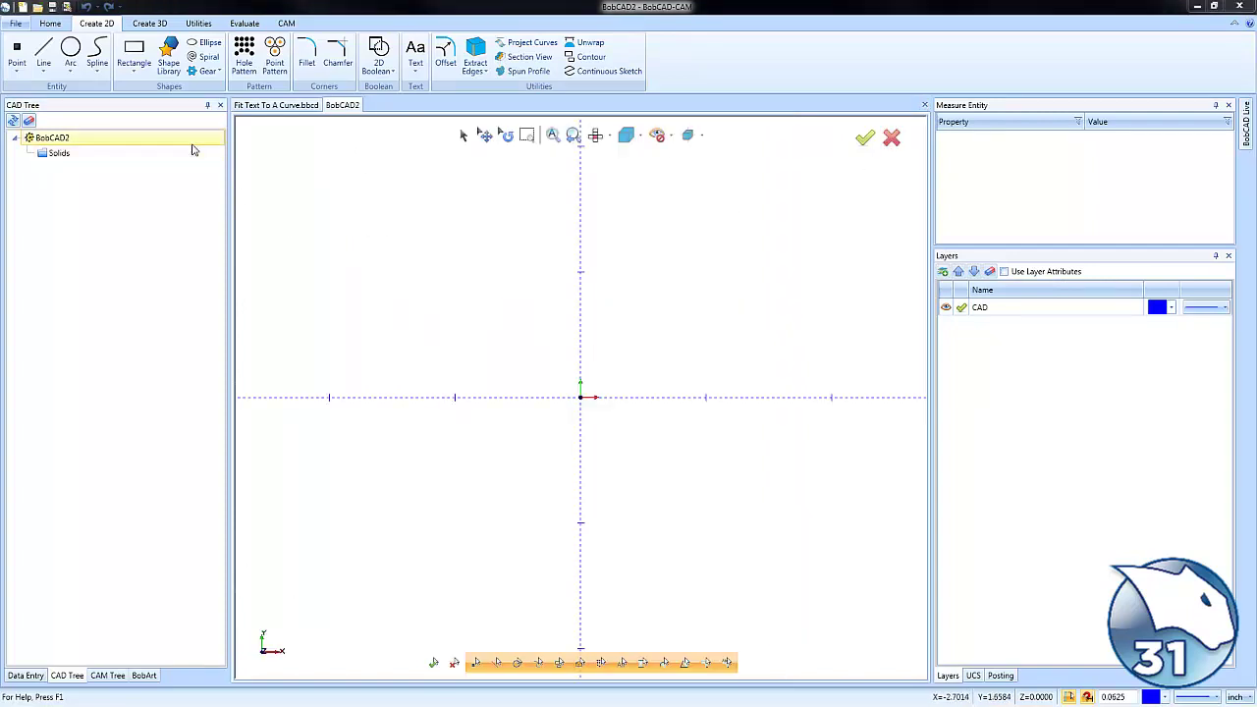
Draw a 6 by 6 inch rectangle centred on the origin
left_click(133, 54)
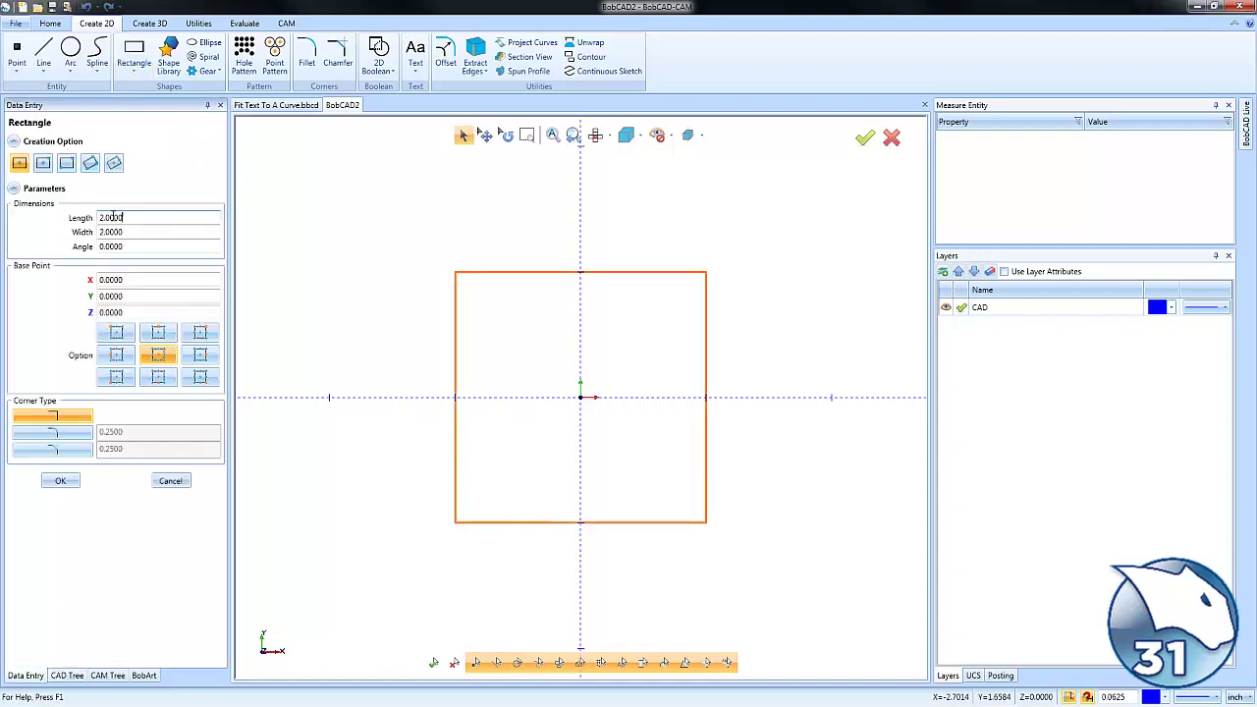
type("6")
key("Tab")
type("6")
key("Tab")
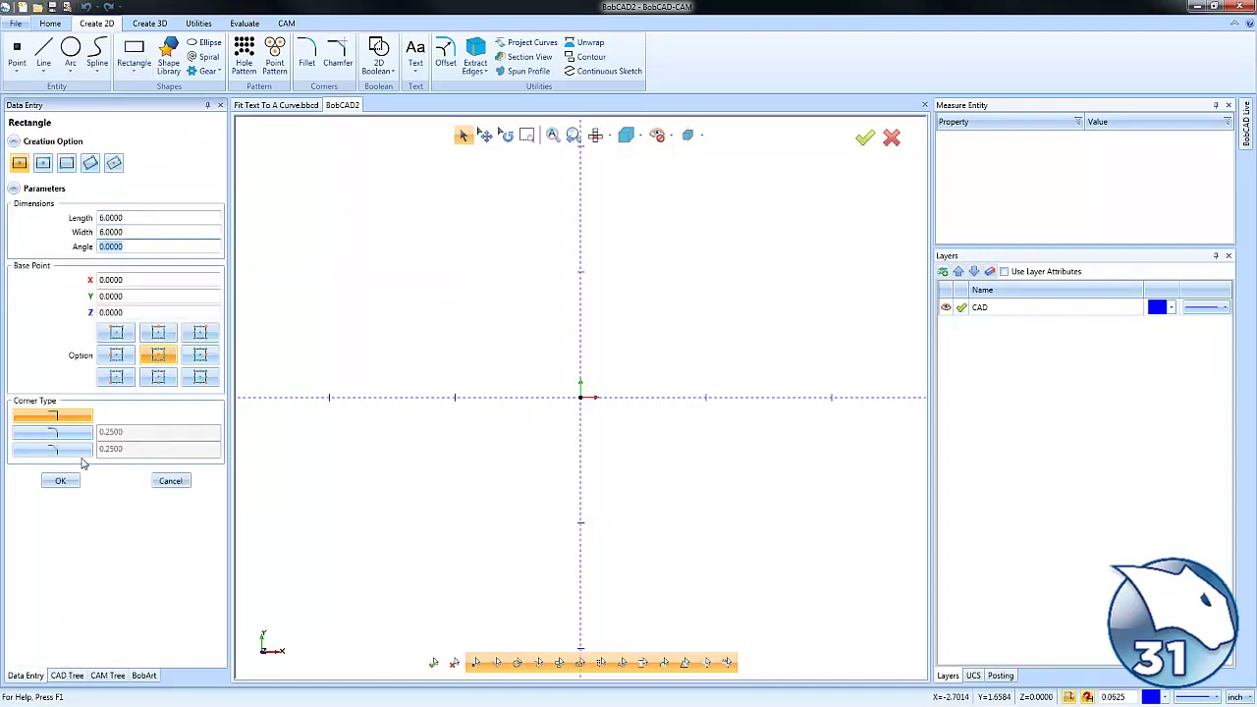
left_click(65, 480)
scroll(611, 366, "down", 3)
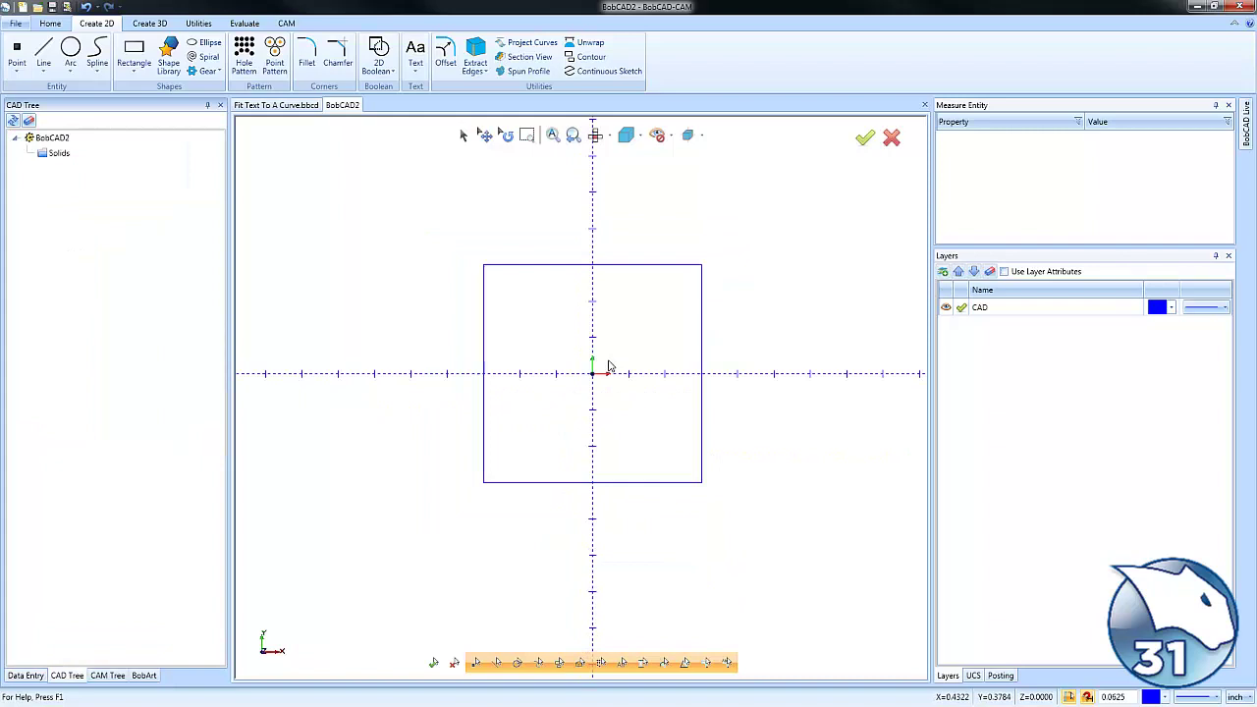
scroll(608, 366, "up", 2)
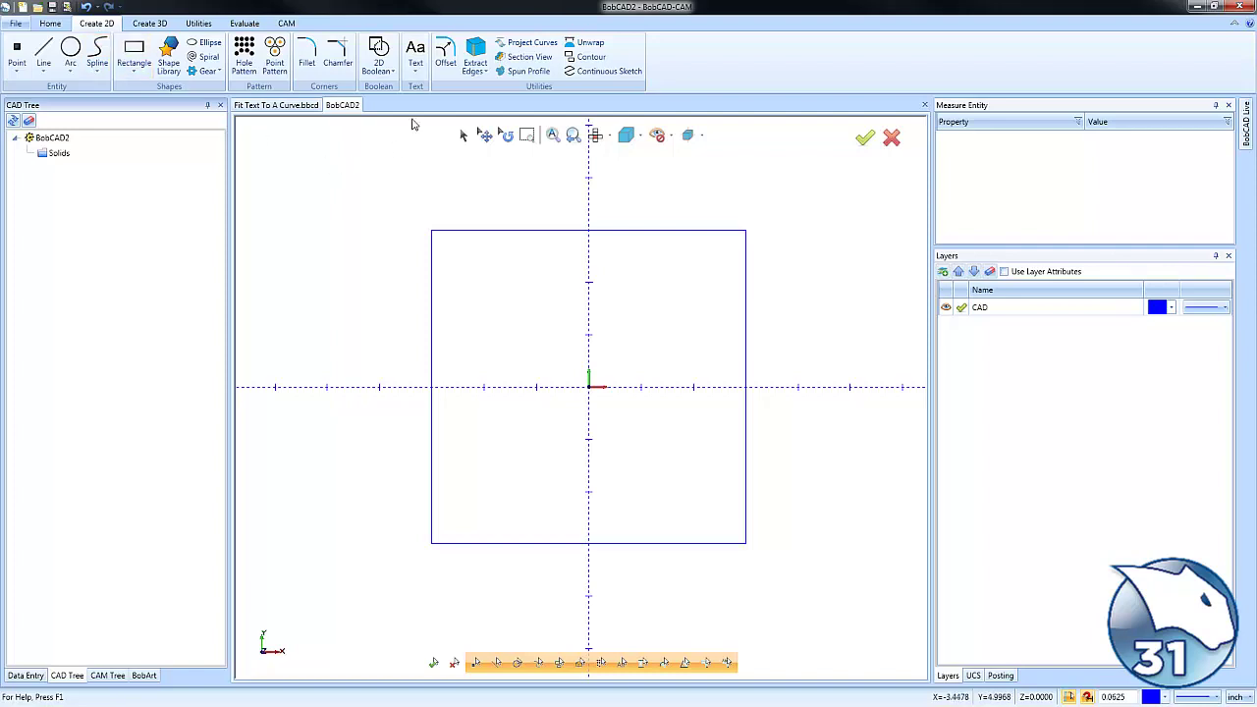
Start a text entity at the origin reading "BobCAD CAM"
left_click(421, 69)
left_click(56, 203)
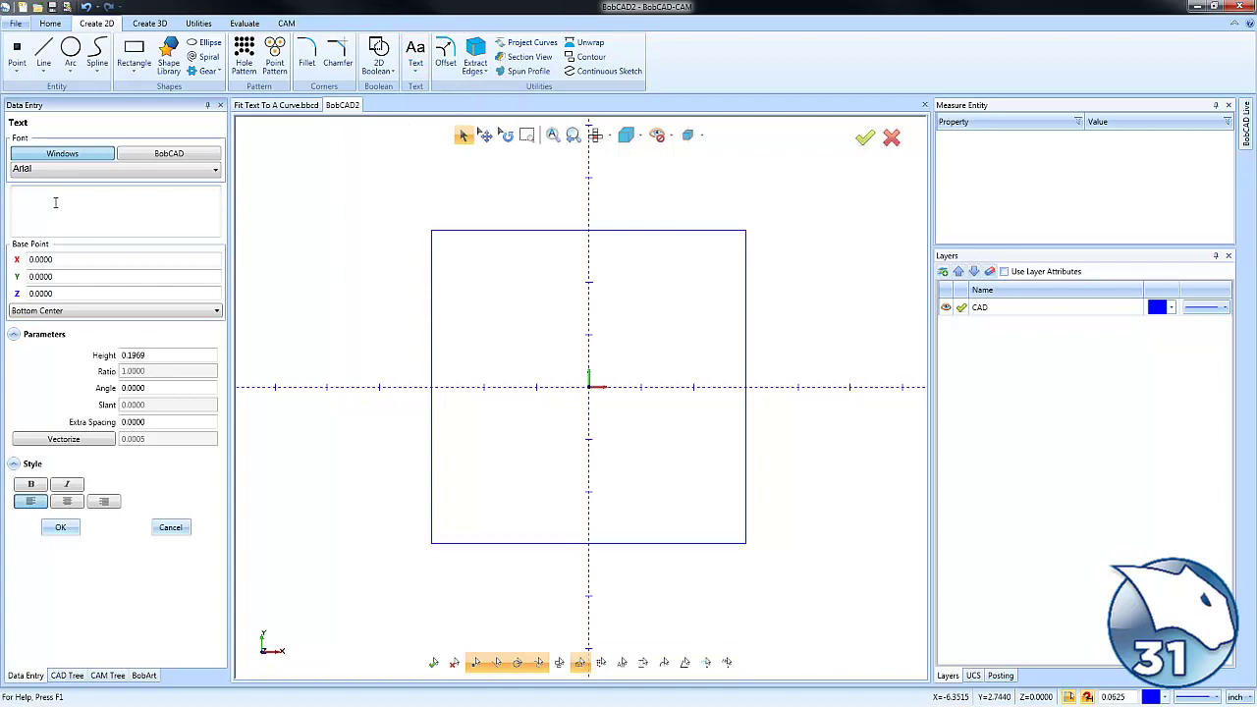
type("BobCAD")
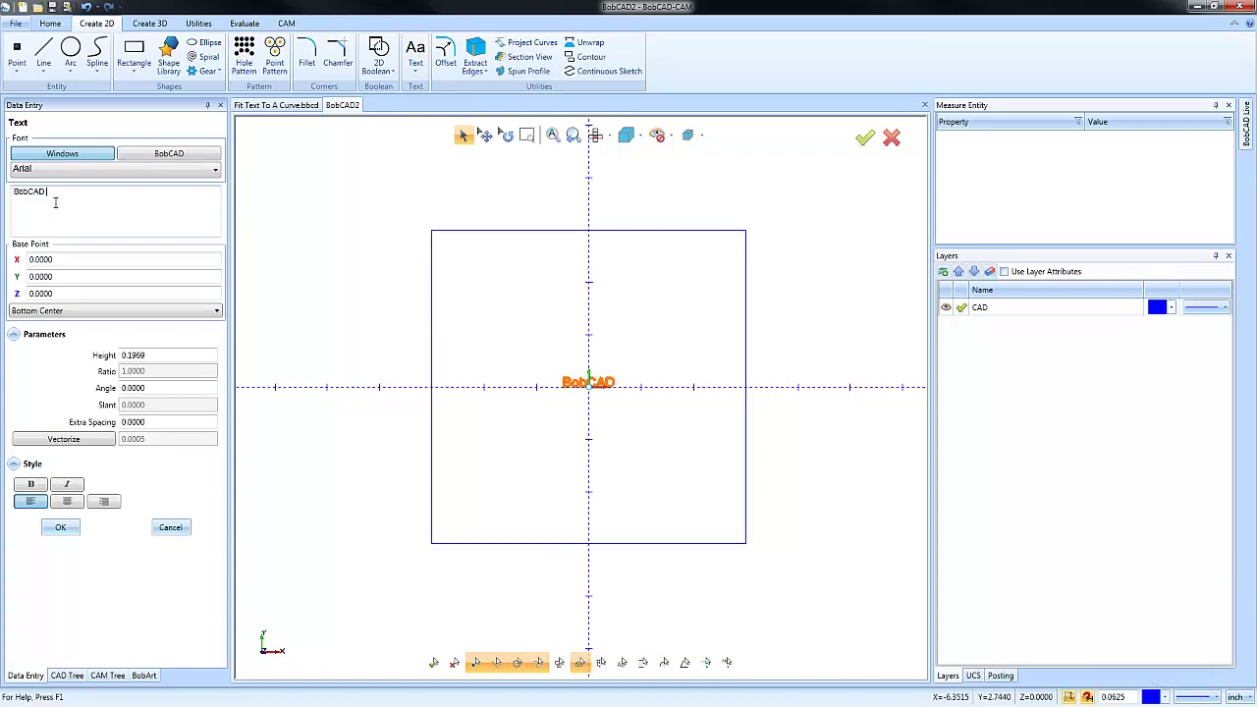
type(" CAM")
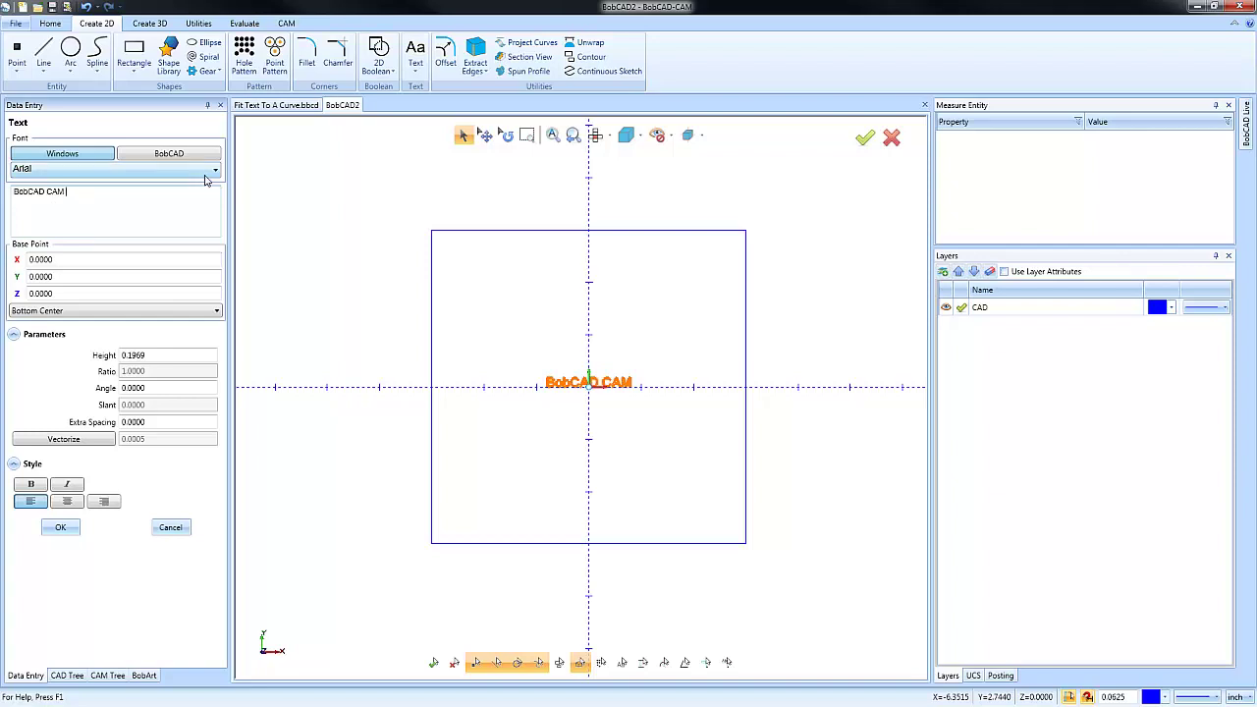
Switch the text from Windows fonts to the BobCAD fonts and choose BobCAD Default
left_click(208, 172)
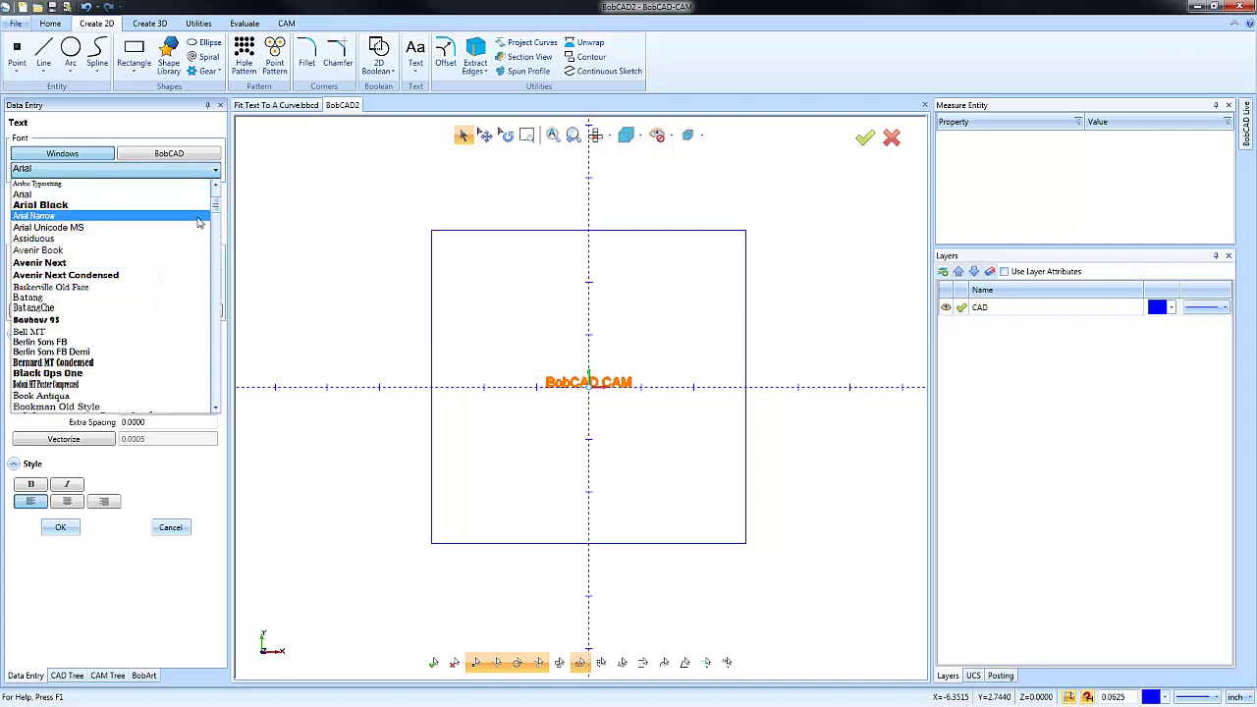
left_click(177, 130)
left_click(193, 157)
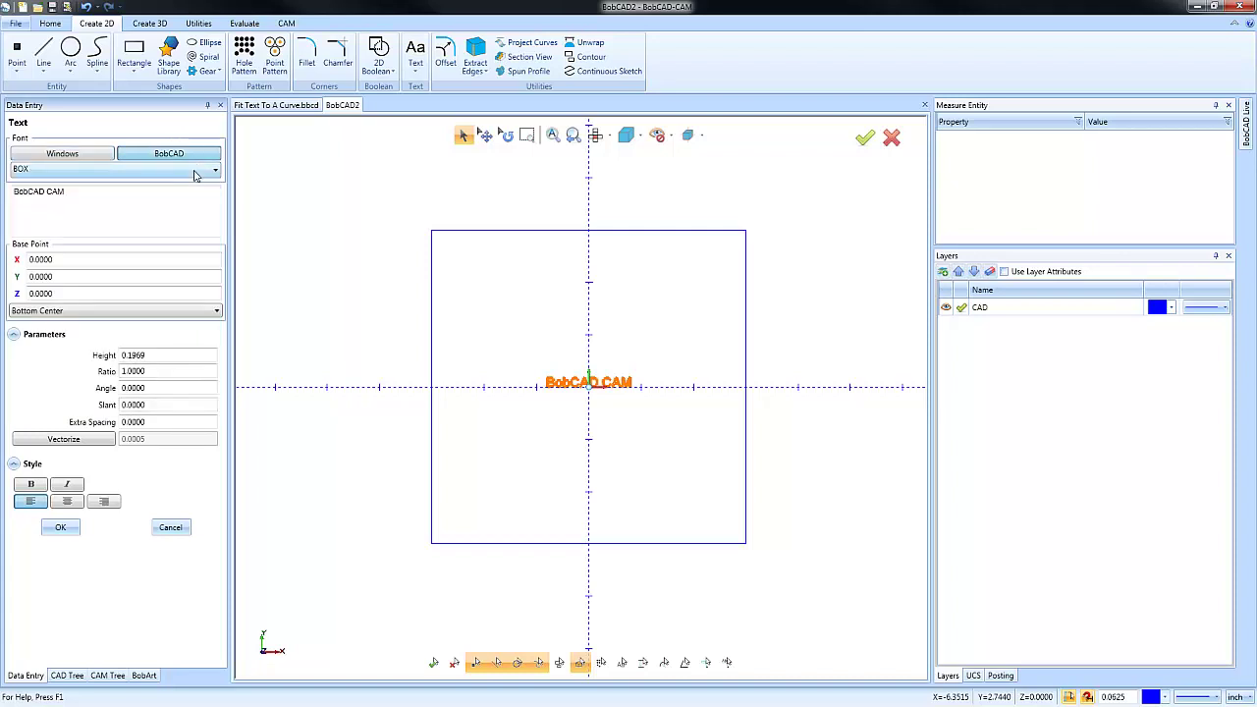
left_click(194, 171)
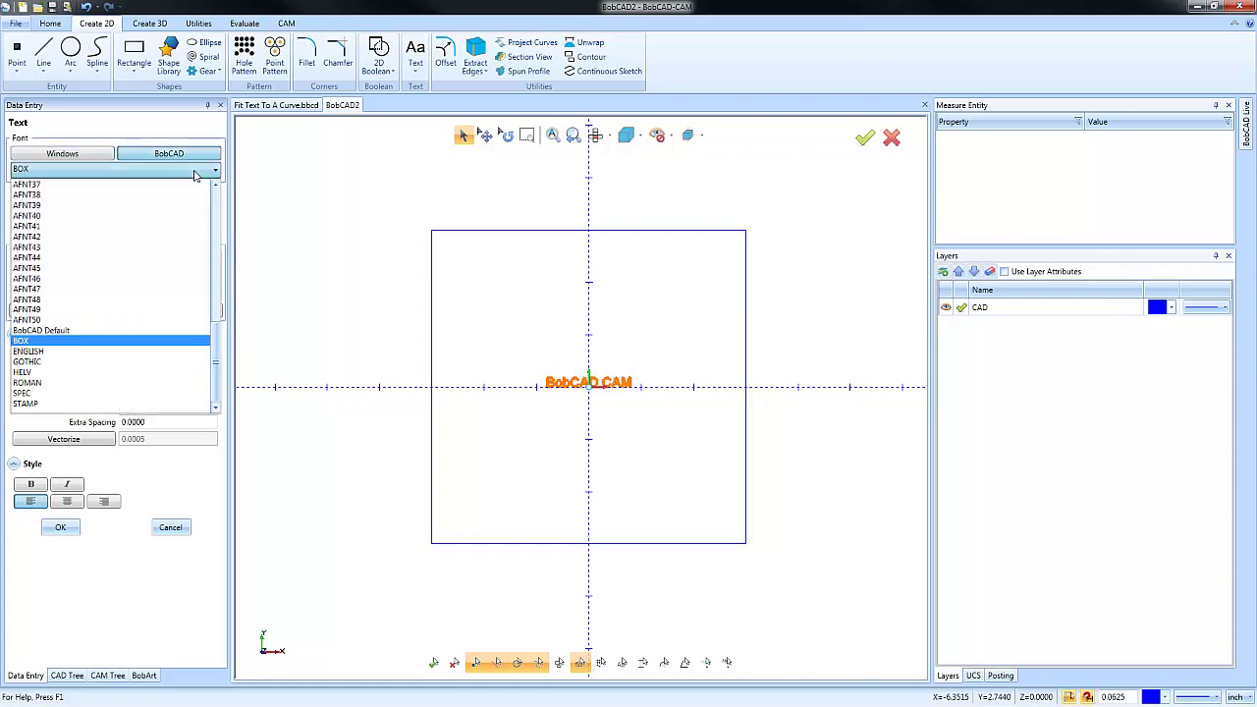
left_click(172, 332)
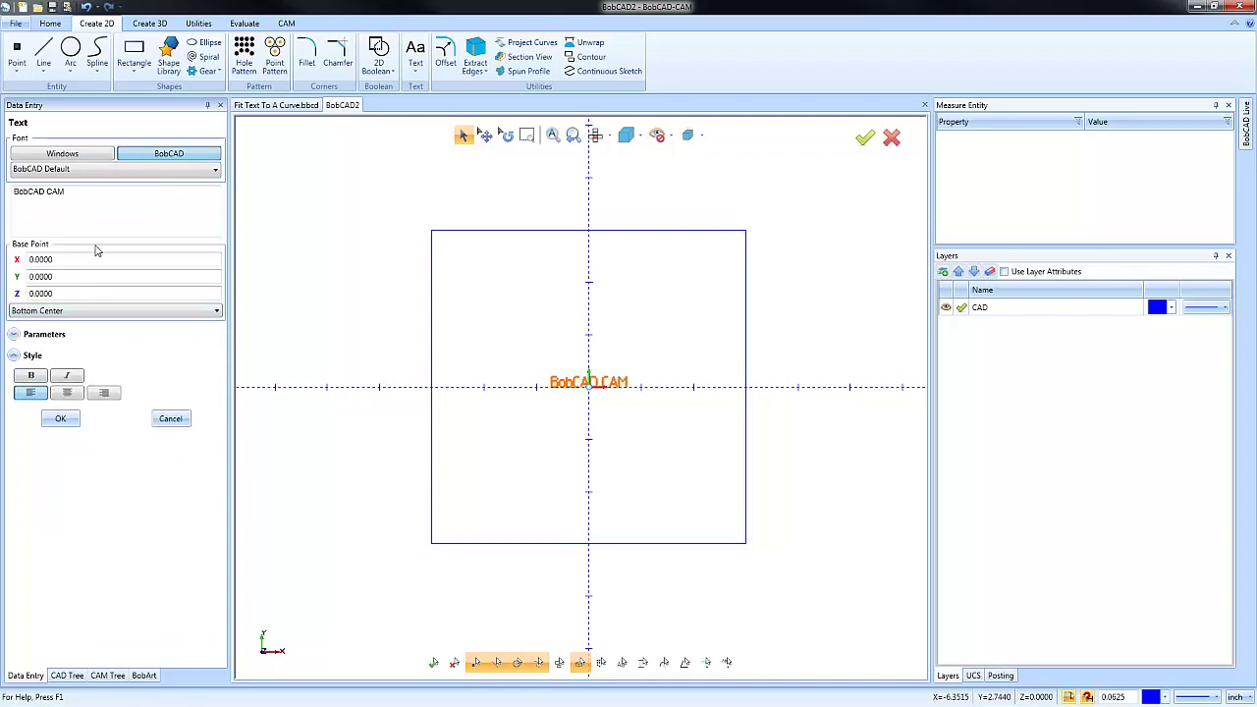
Set the text height to 0.5 and create the text with its bottom center at the origin
left_click(13, 335)
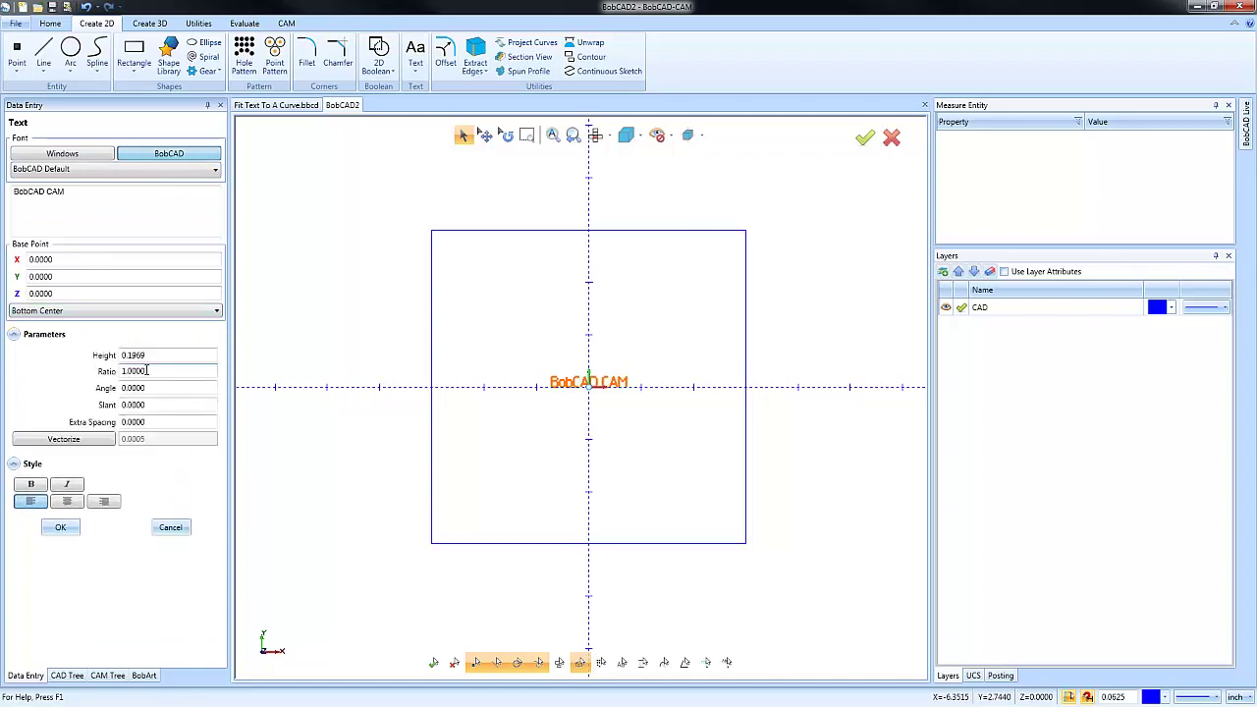
left_click(103, 361)
left_click(153, 355)
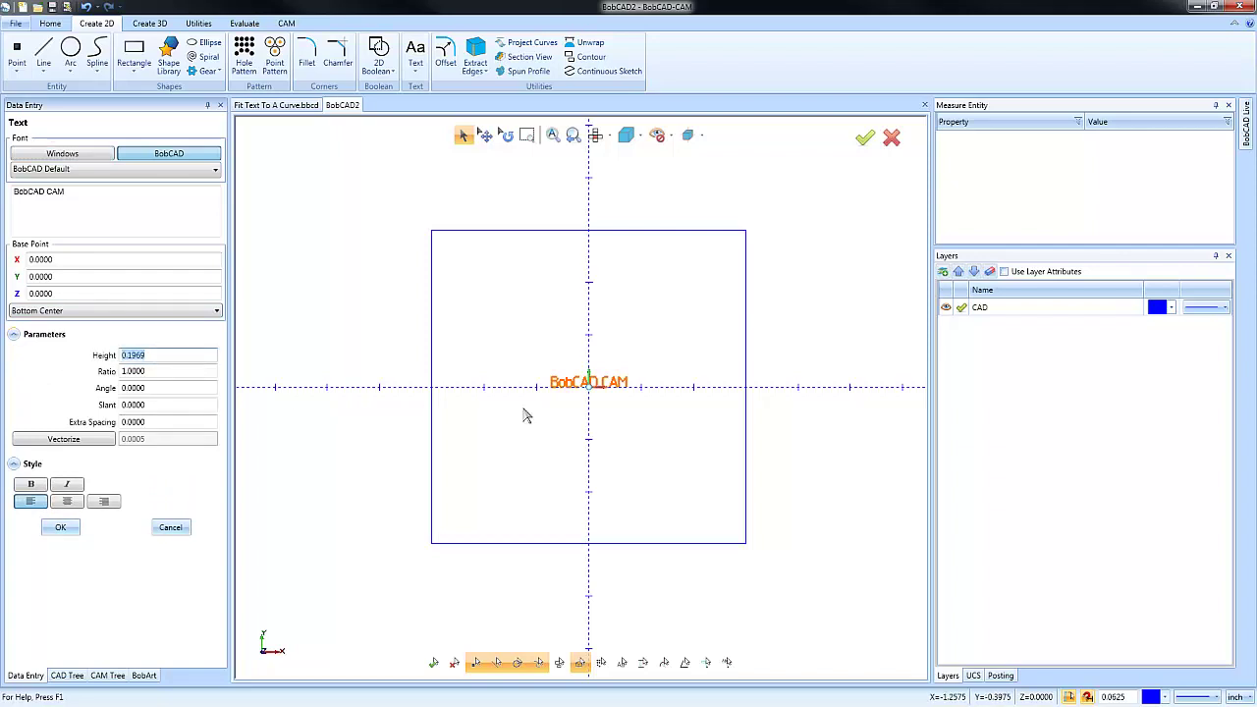
type("0.5")
key("Tab")
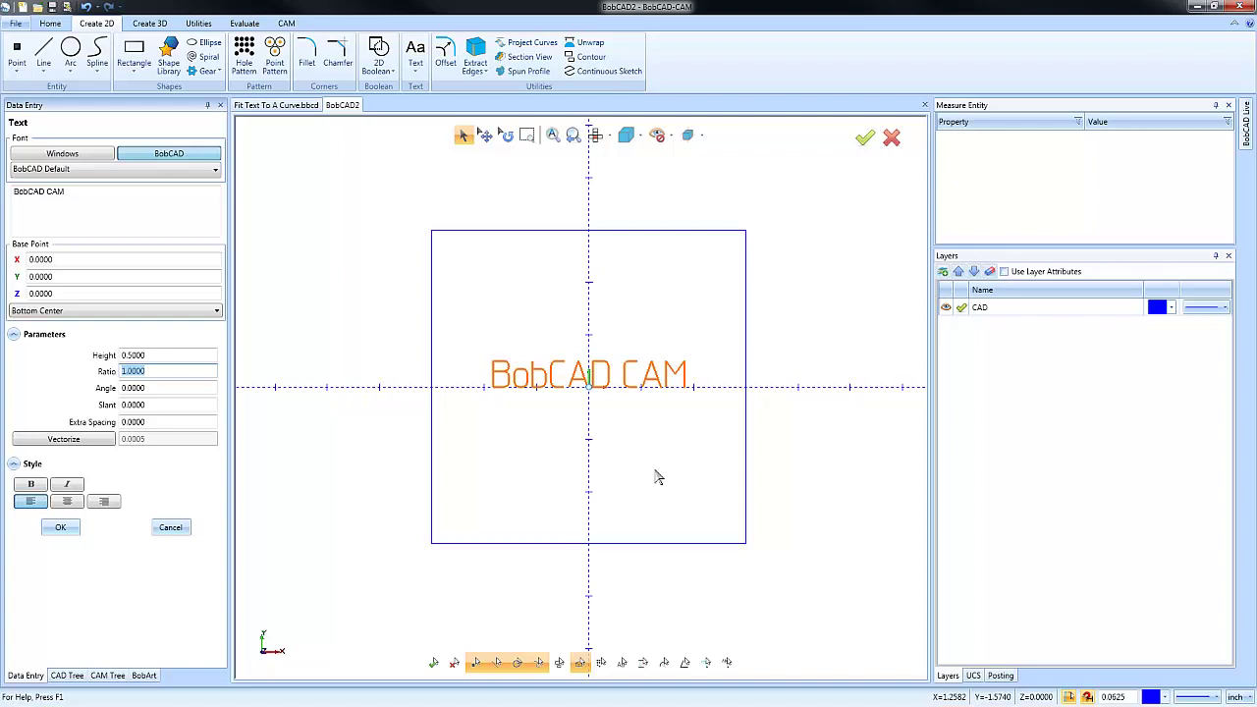
left_click(60, 527)
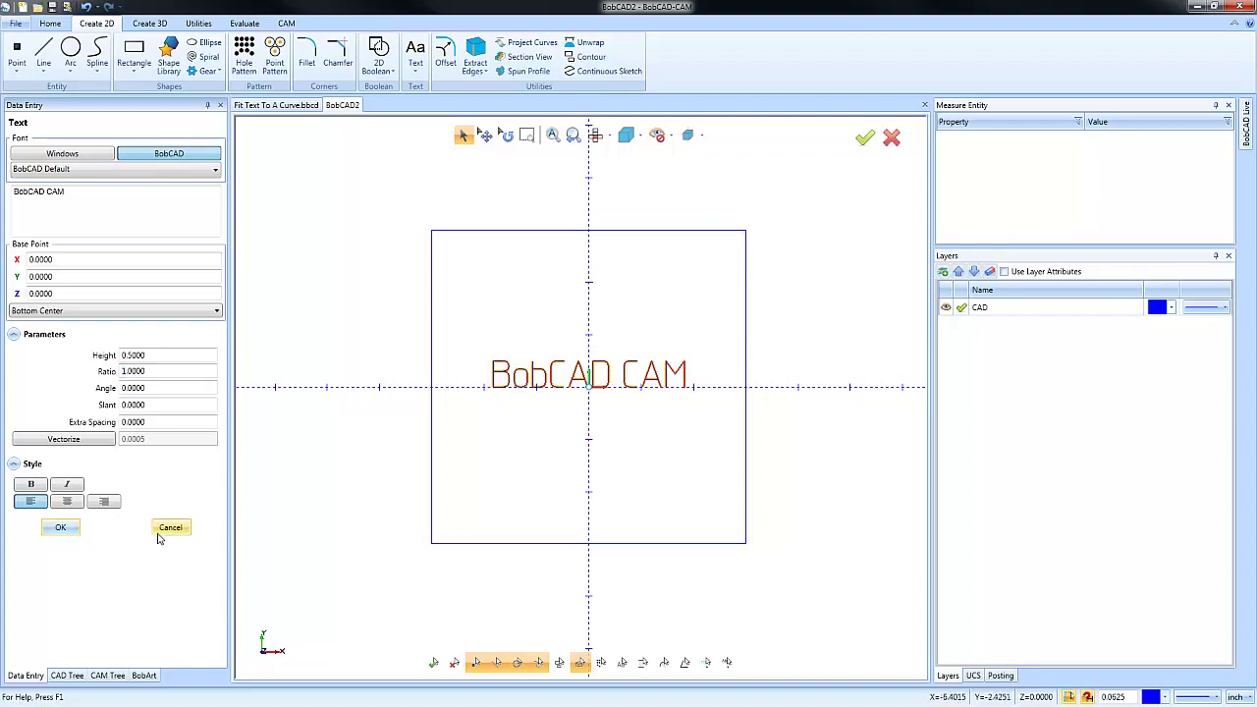
scroll(591, 449, "up", 1)
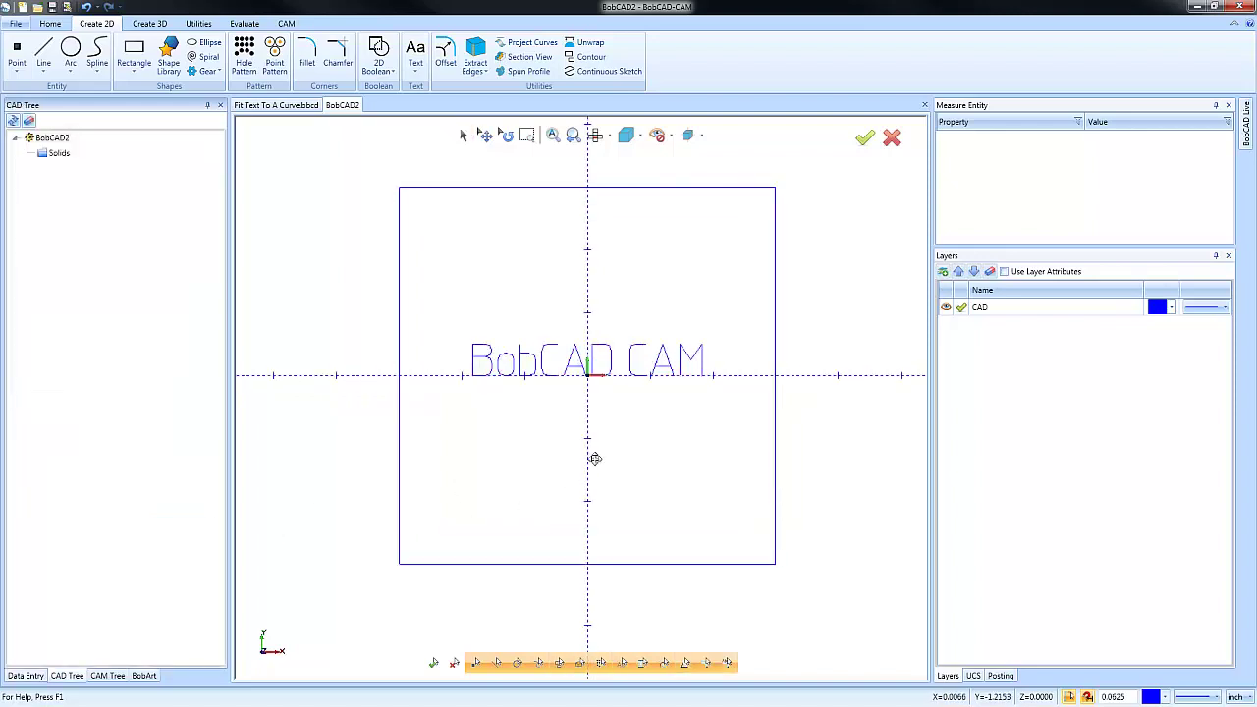
Draw a slanted line below the text from X -2.5, Y -2.4375 to X 2.0, Y -1.75
left_click(43, 54)
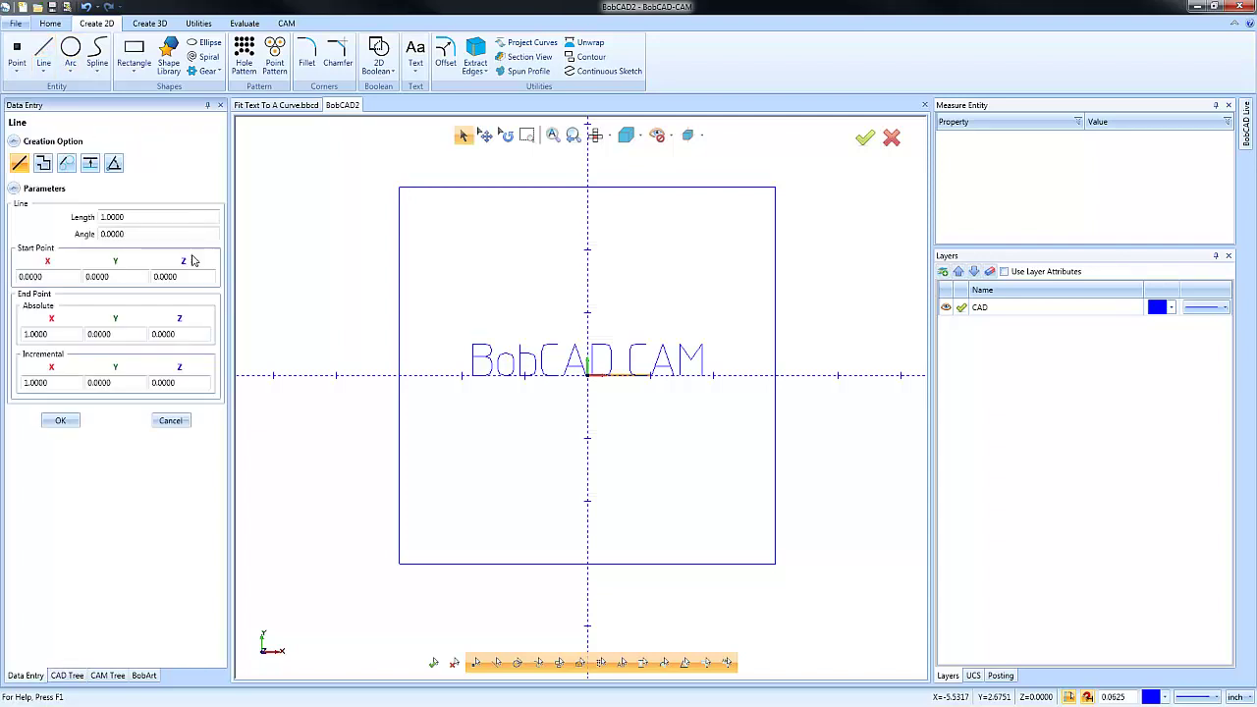
left_click(430, 528)
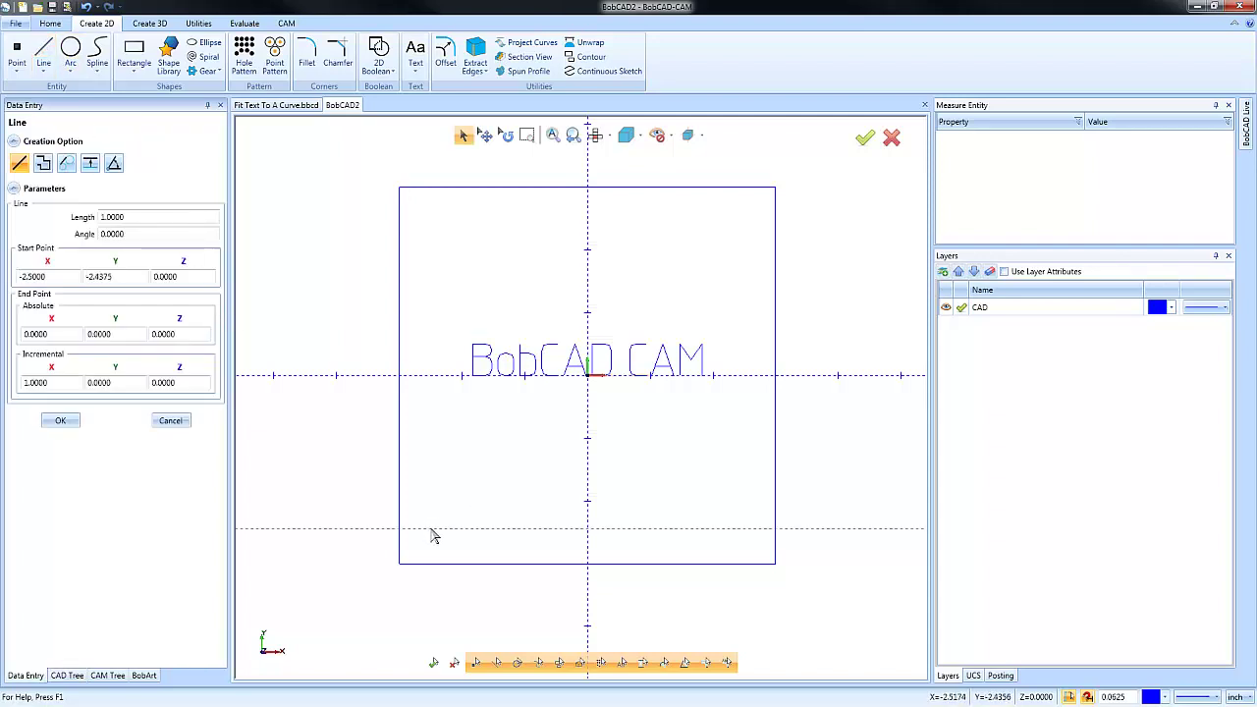
left_click(714, 487)
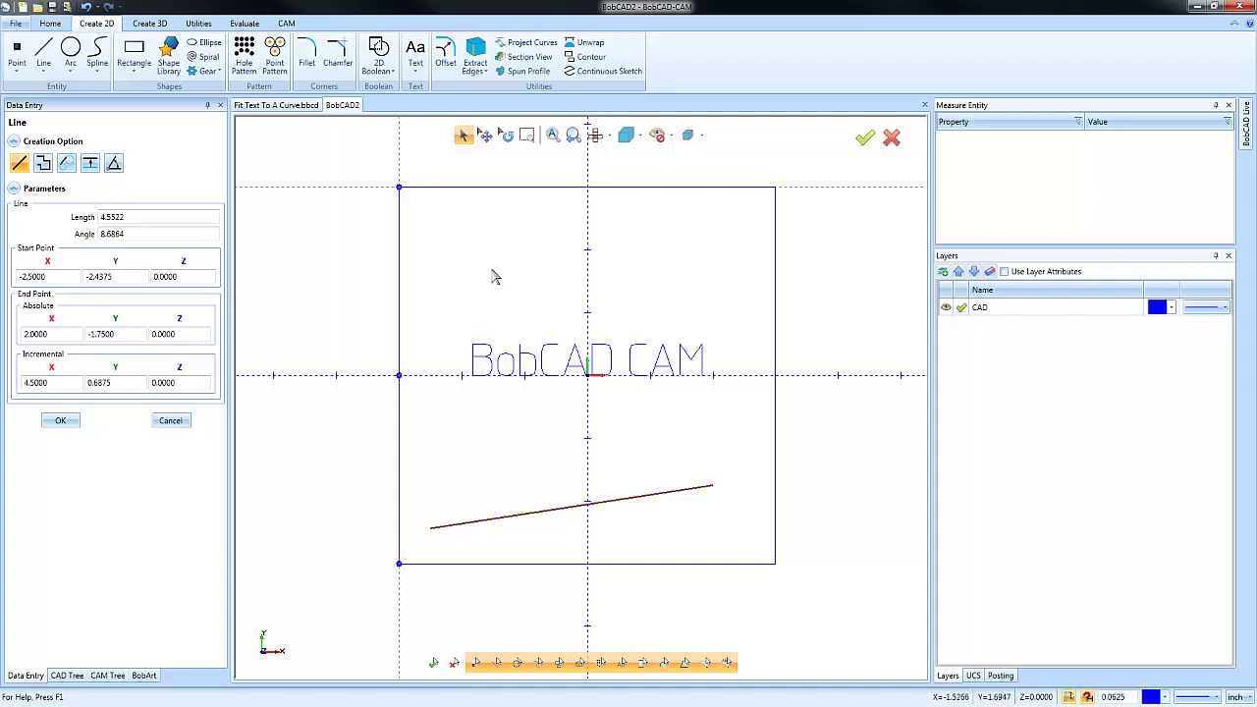
Draw an upward-bowed arc above the text by its endpoints and radius, with a radius of about 4.25
left_click(69, 54)
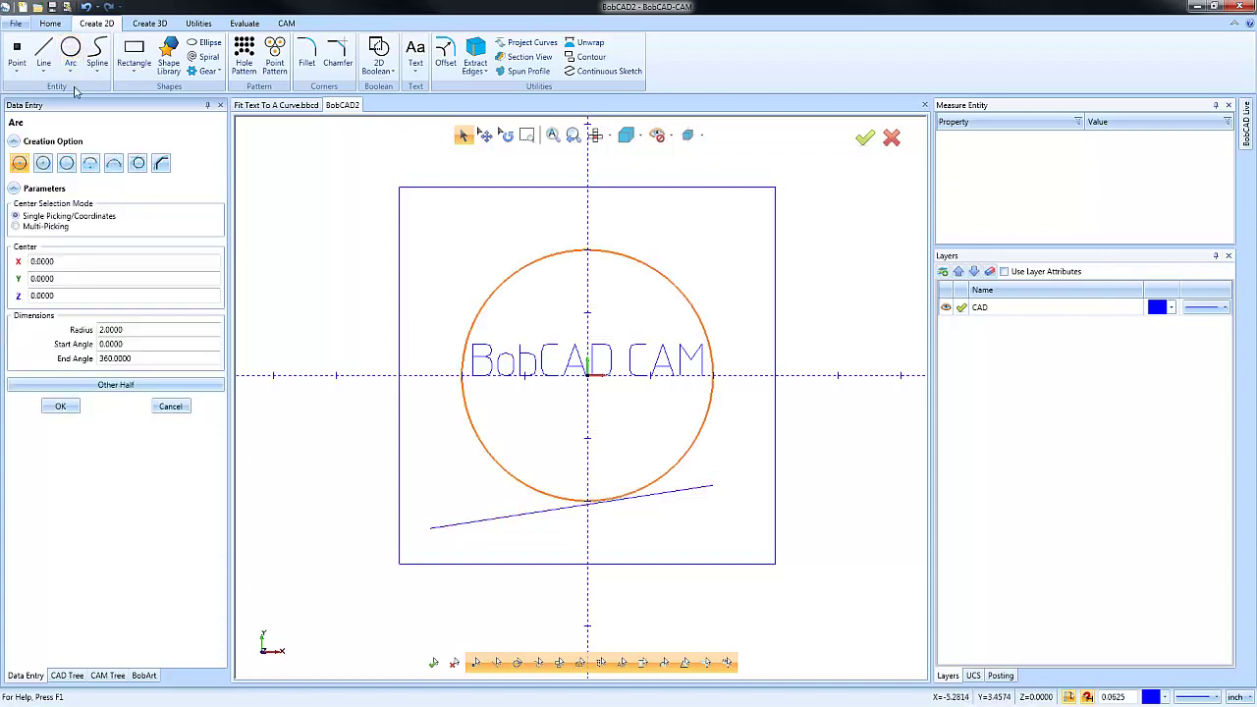
left_click(114, 164)
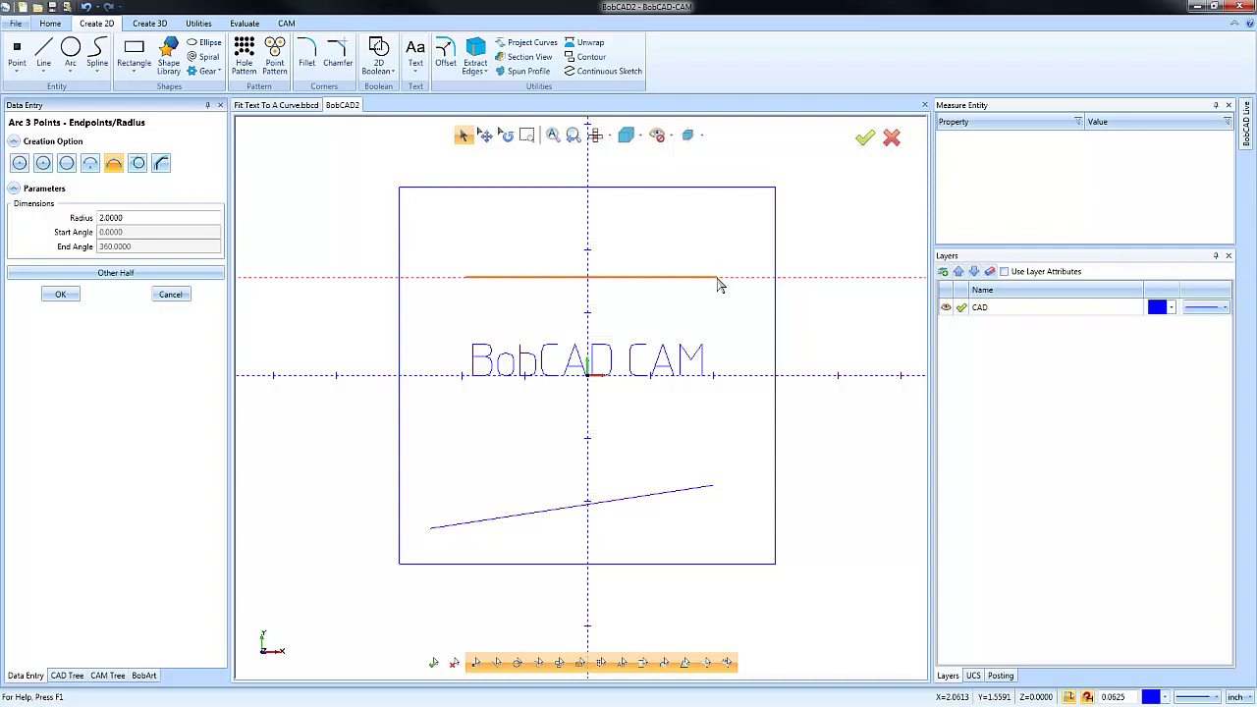
left_click(718, 278)
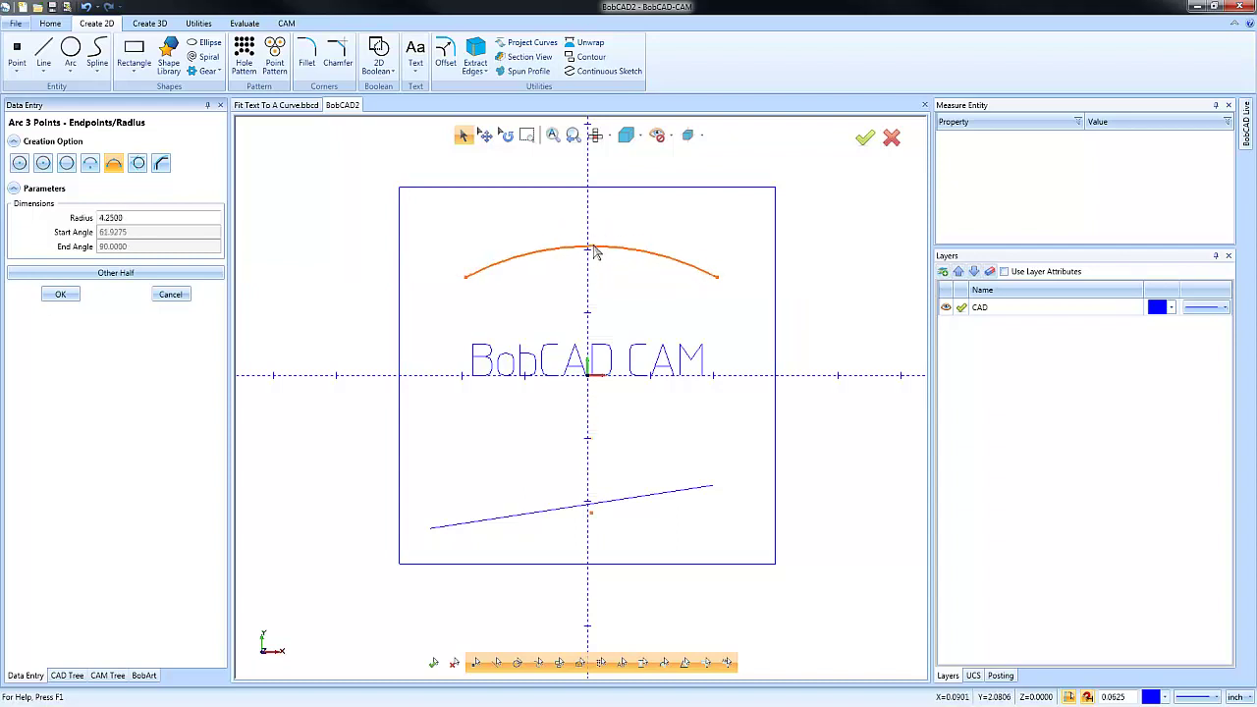
left_click(591, 248)
left_click(59, 295)
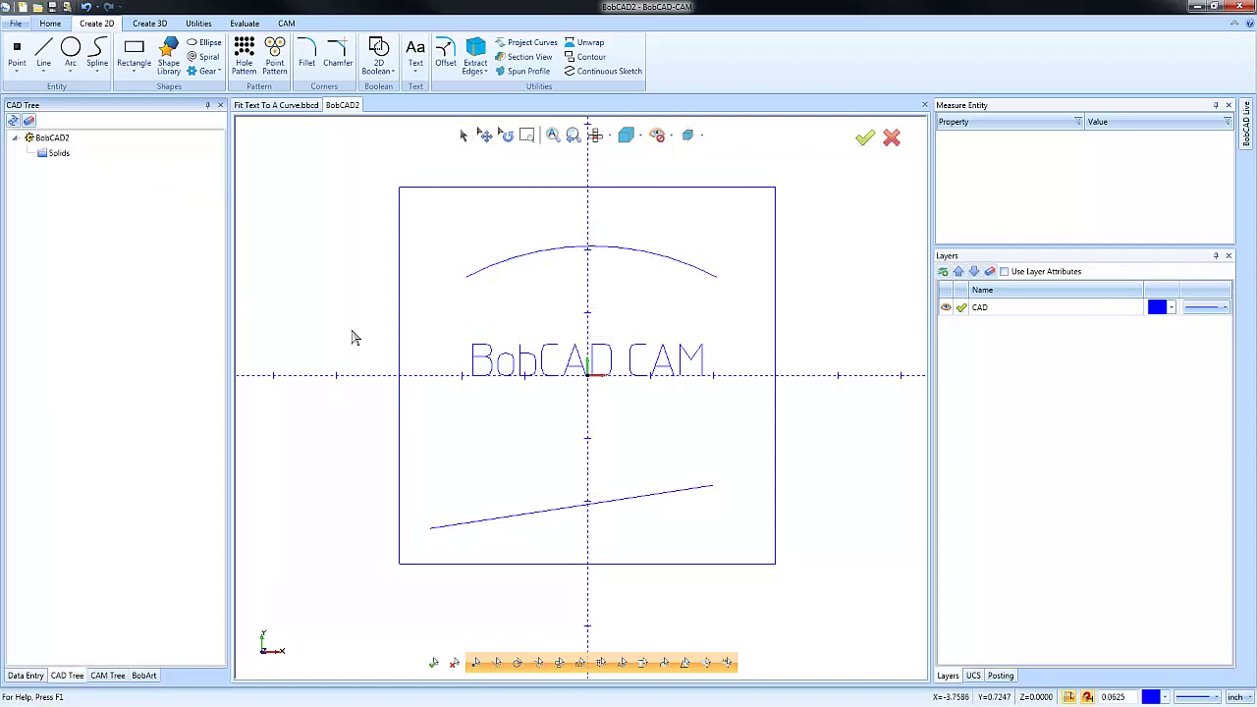
scroll(617, 416, "down", 1)
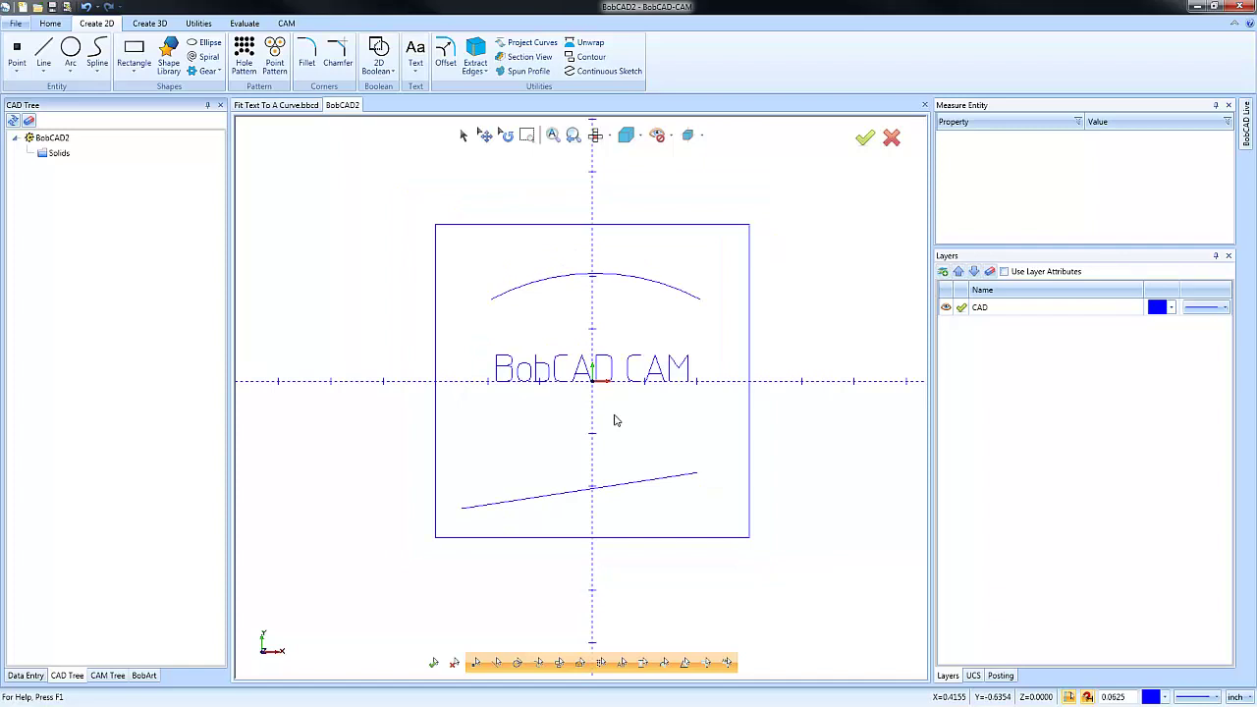
scroll(614, 418, "up", 1)
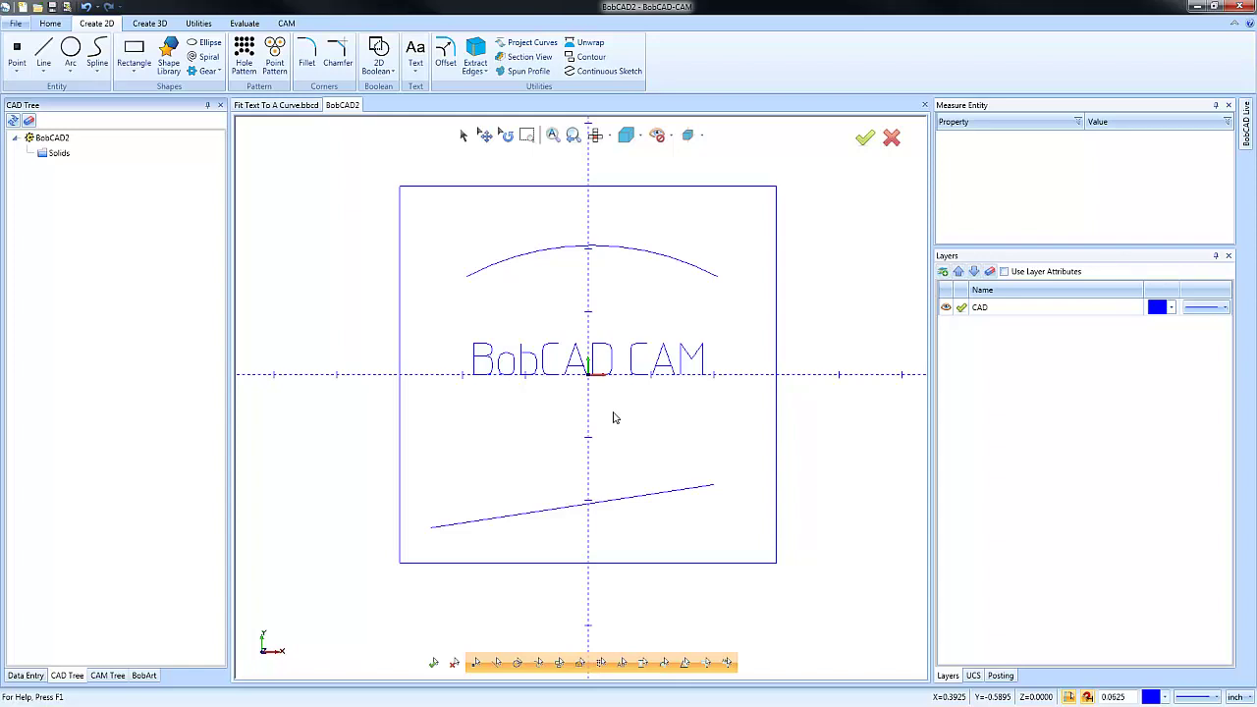
Check the entities summary for the types and quantities of entities in the drawing, then close it
right_click(649, 288)
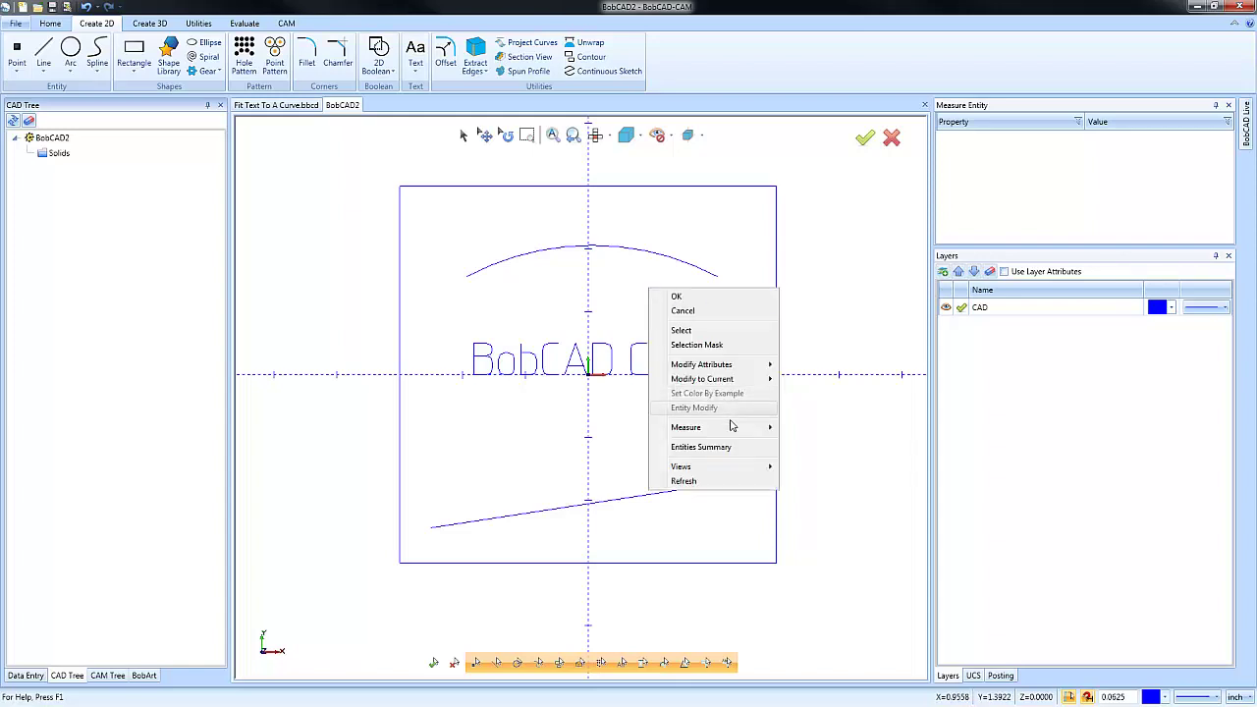
left_click(700, 446)
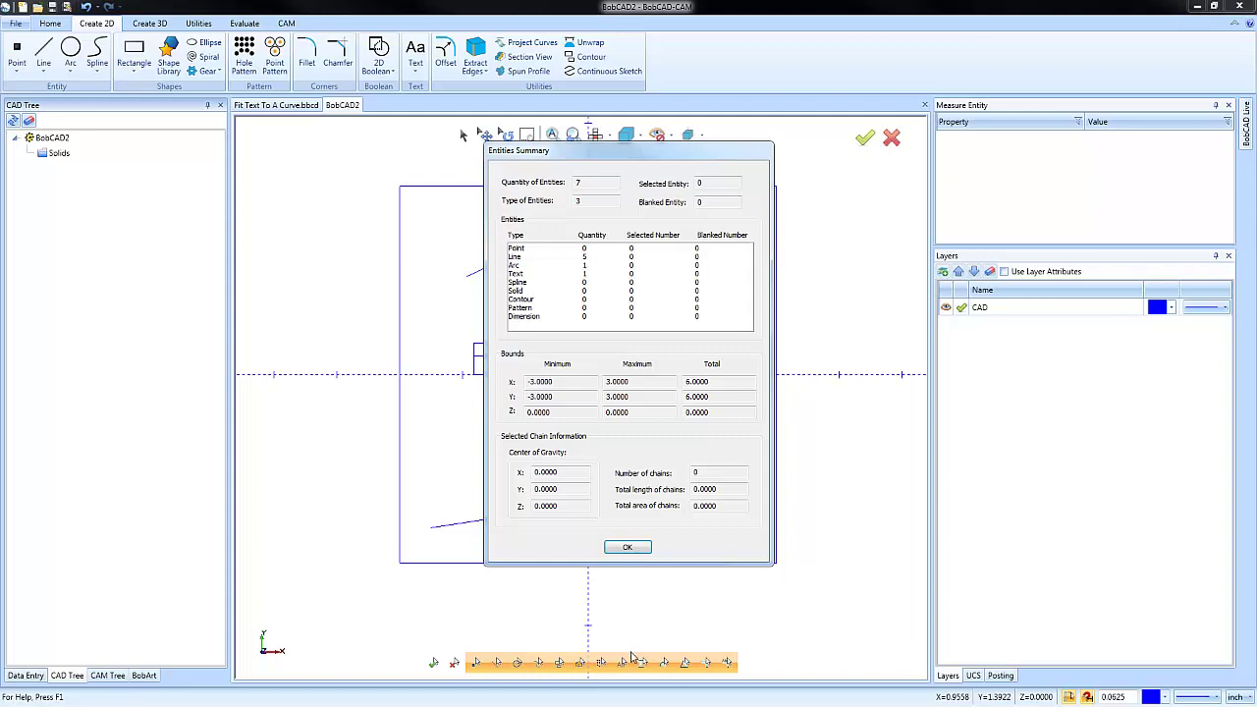
left_click(630, 548)
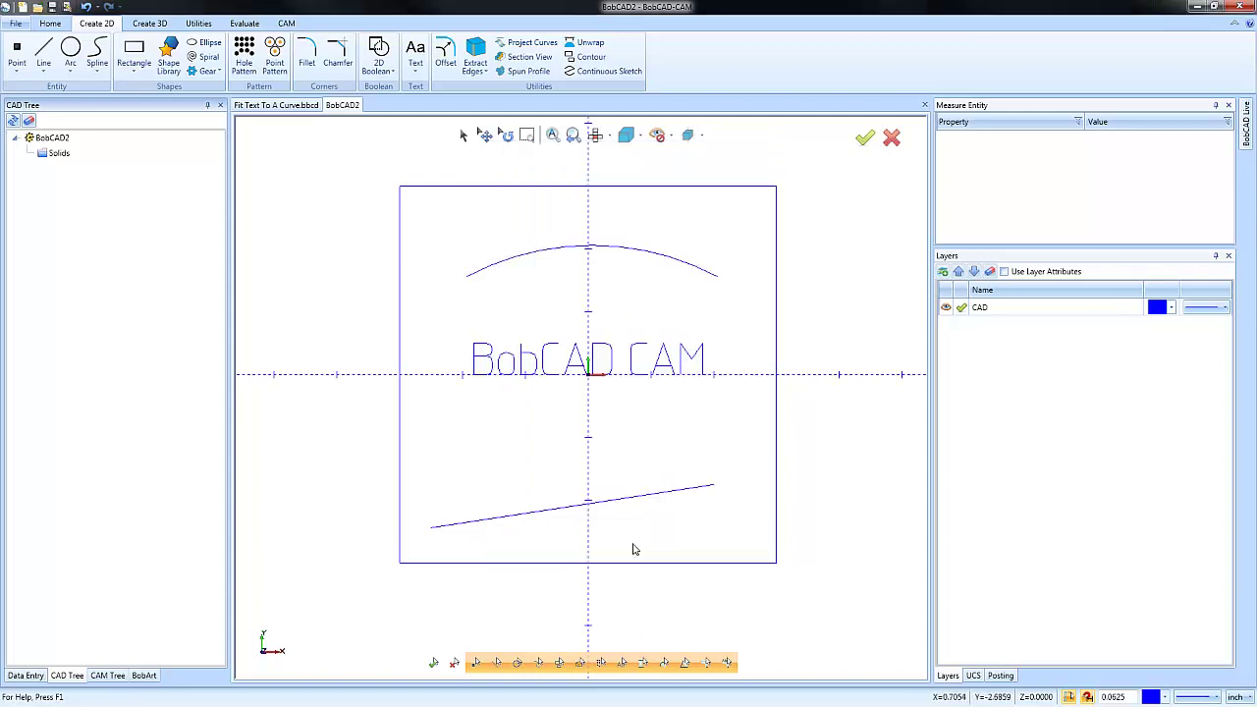
Open the BobCAD CAM text for modification and set its height to 0.375
left_click(464, 138)
right_click(586, 431)
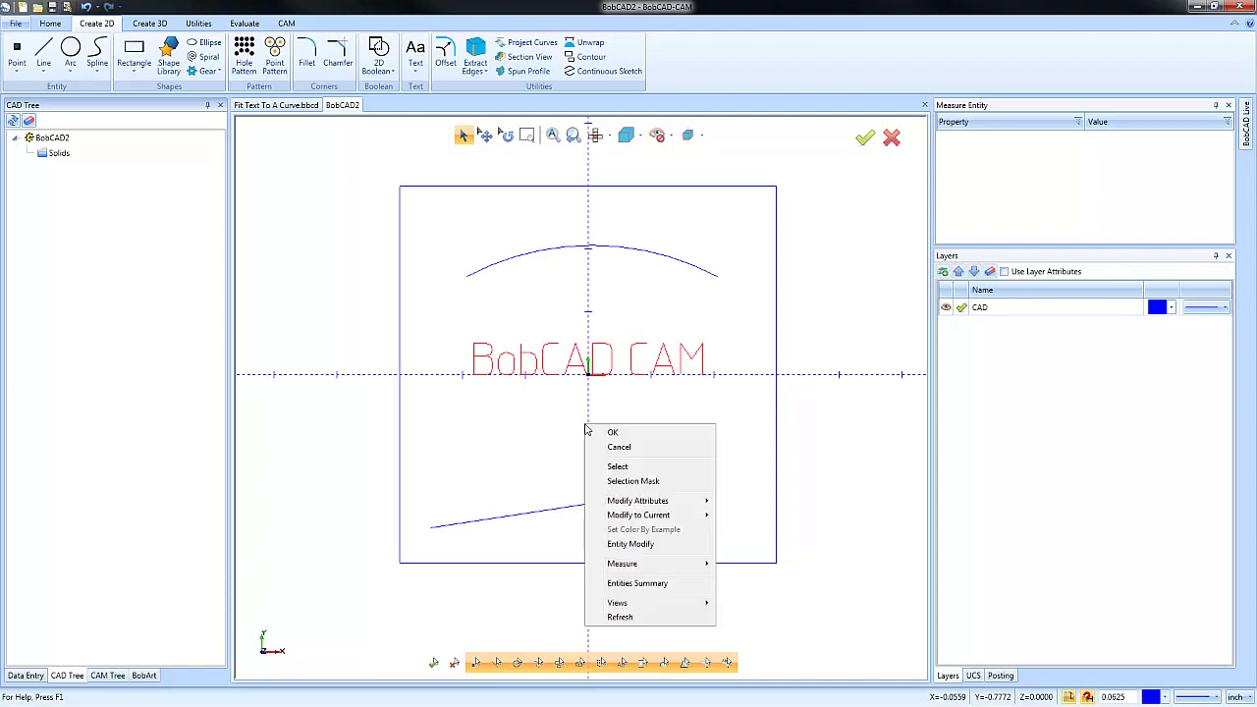
left_click(664, 547)
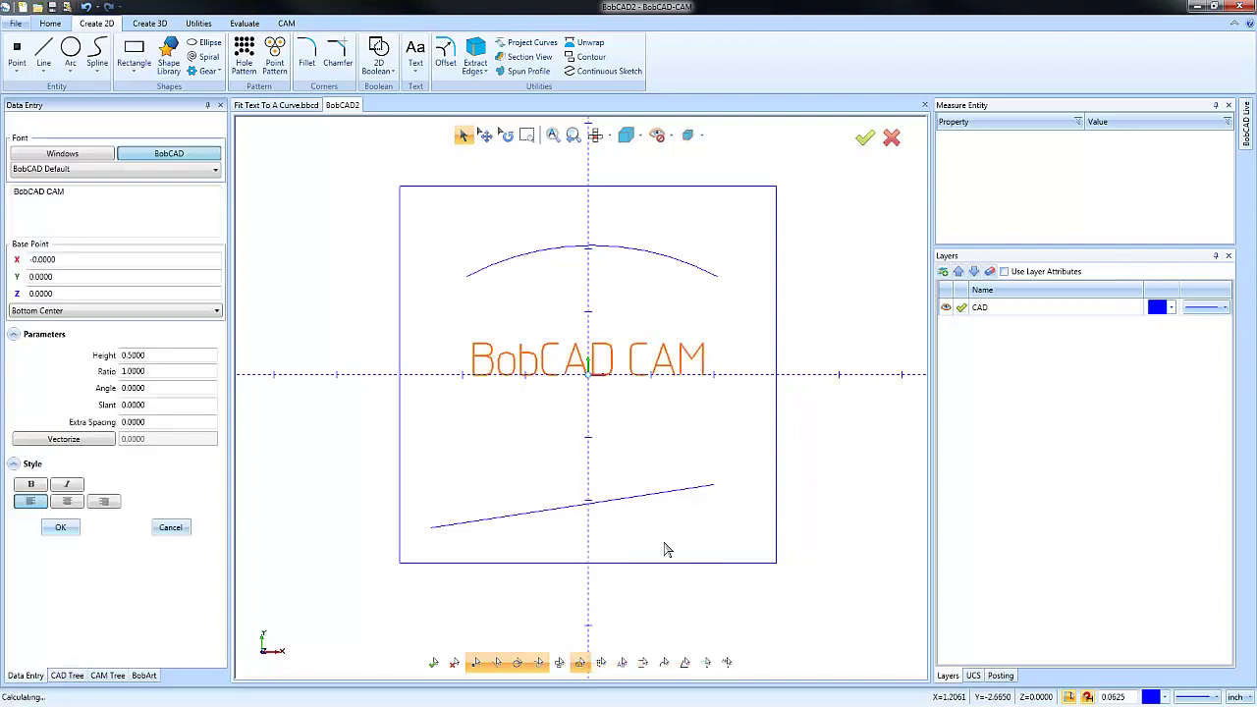
double_click(165, 357)
key("BackSpace")
type(".")
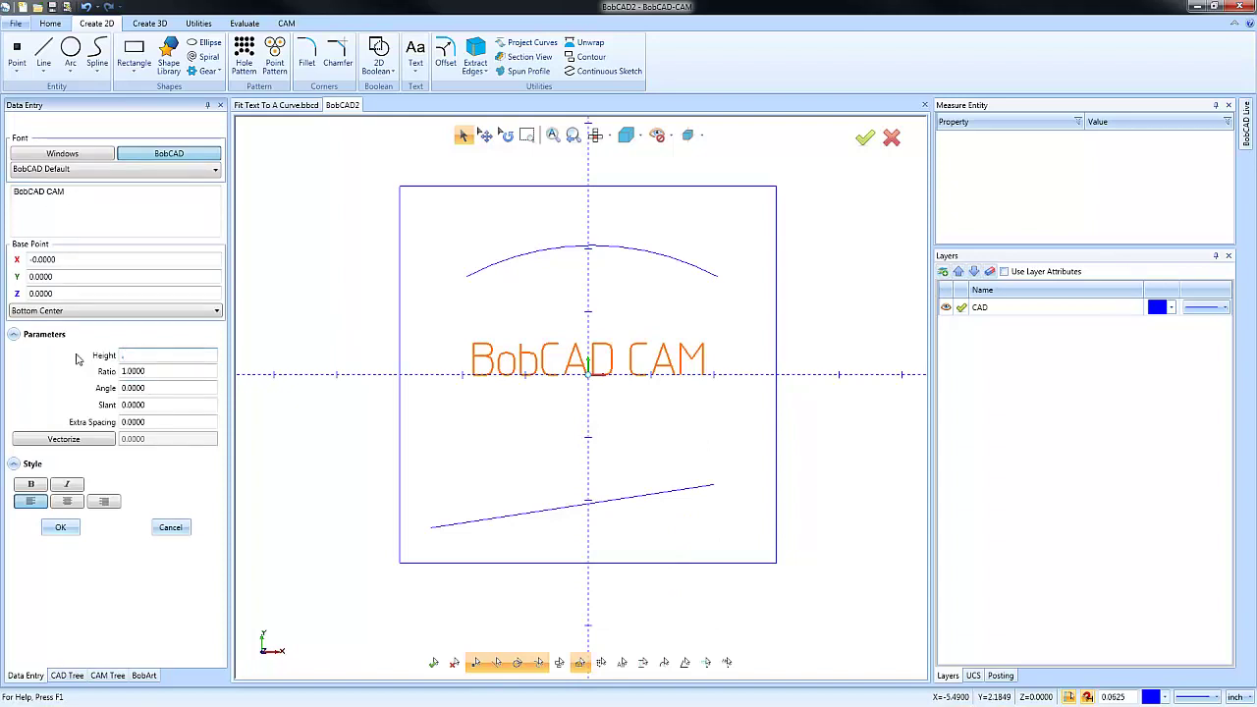
type("375")
key("Tab")
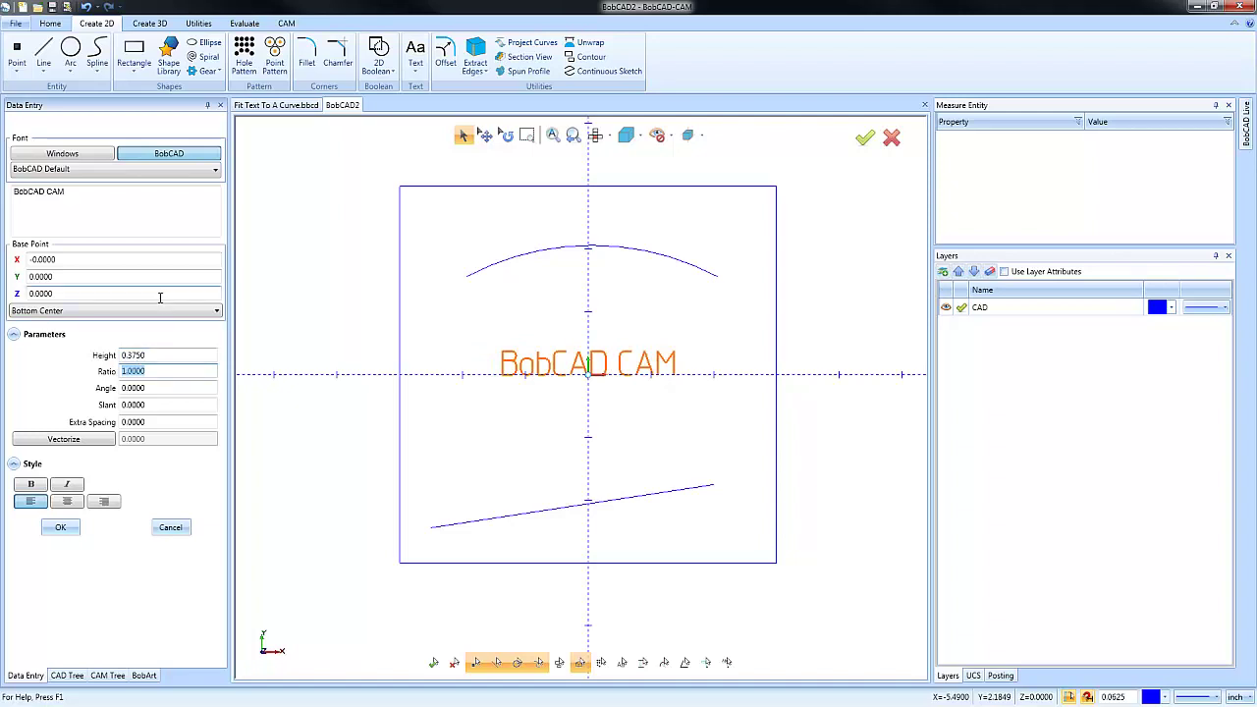
Set the BobCAD CAM text's angle to 45
key("Tab")
type("4")
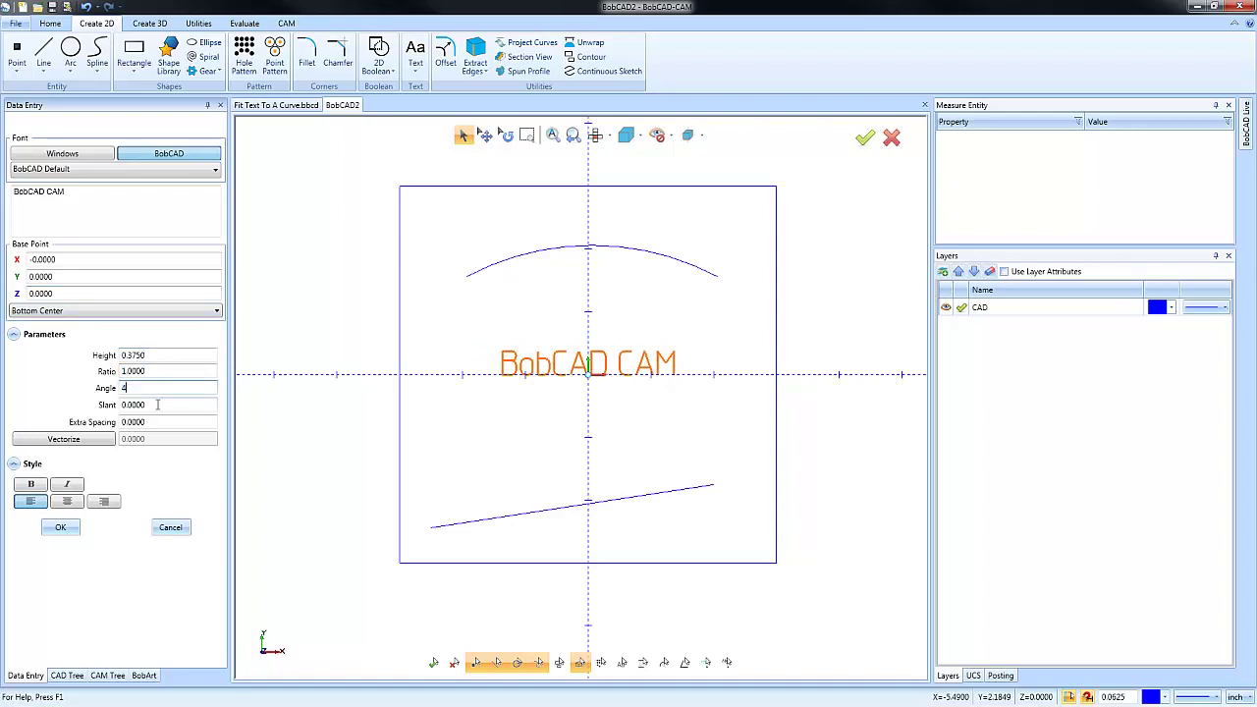
type("5")
key("Tab")
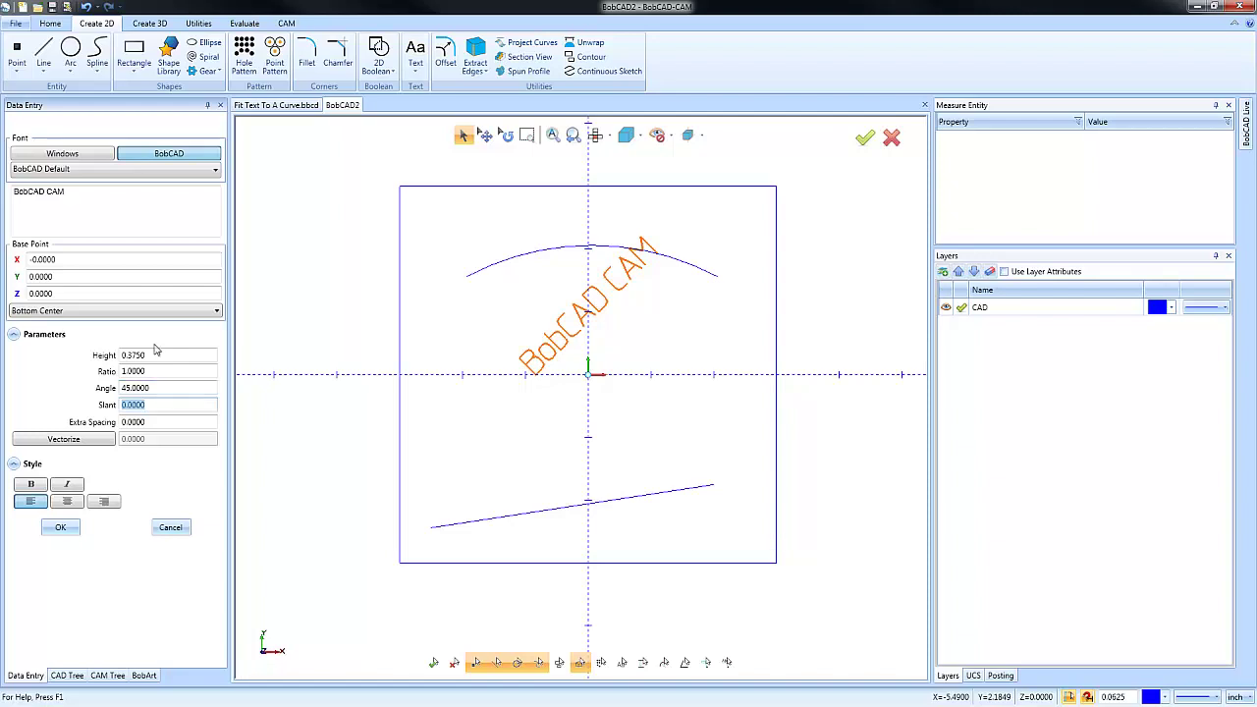
Change the text's base point alignment to Center and set its angle to 0
left_click(155, 311)
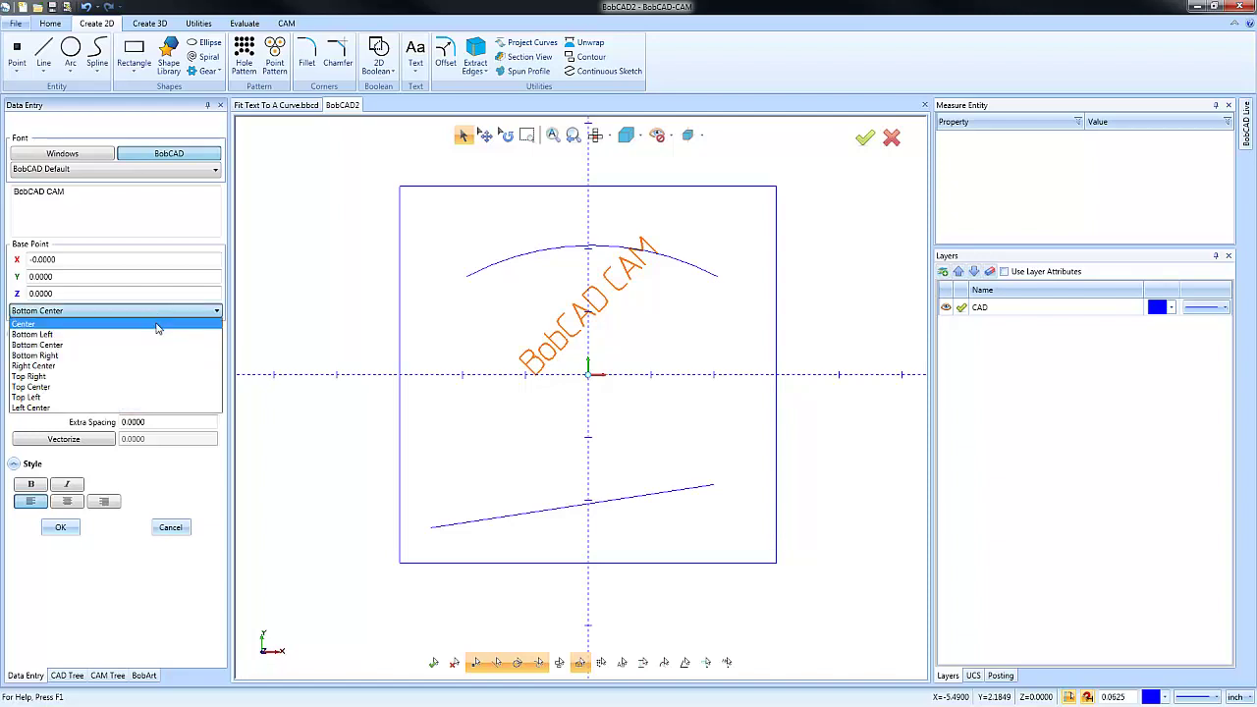
left_click(157, 324)
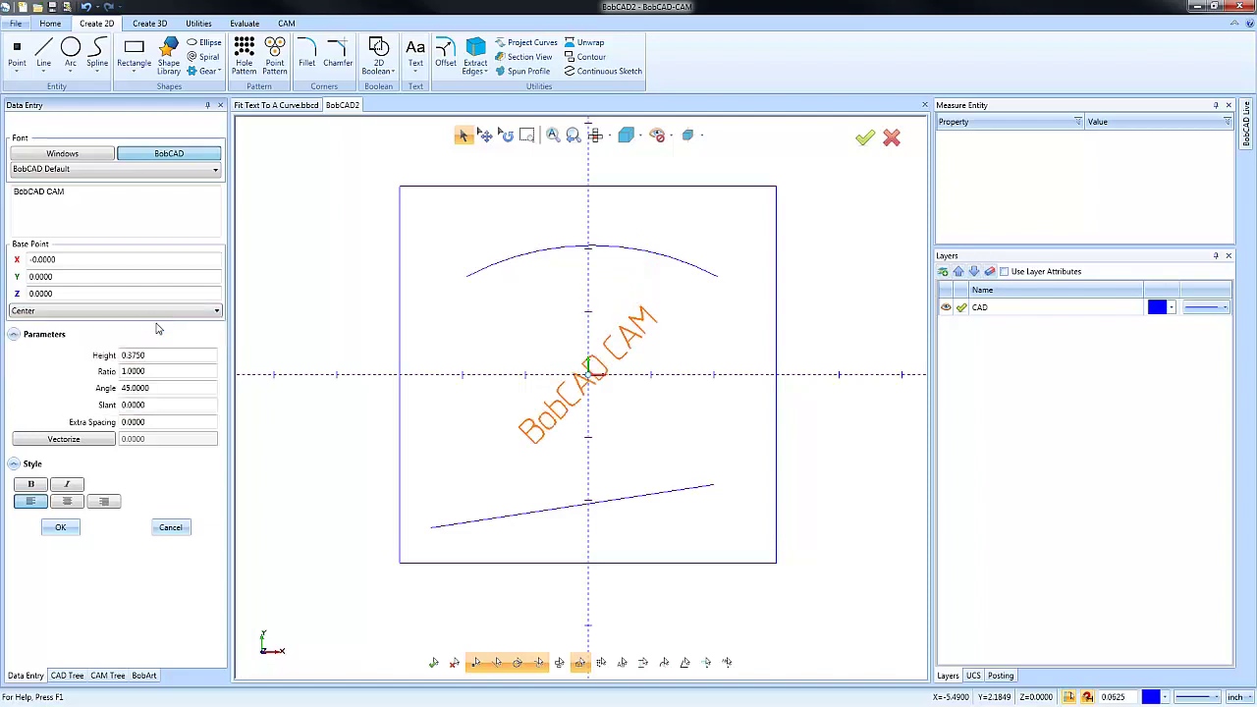
left_click(149, 389)
type("0")
key("Tab")
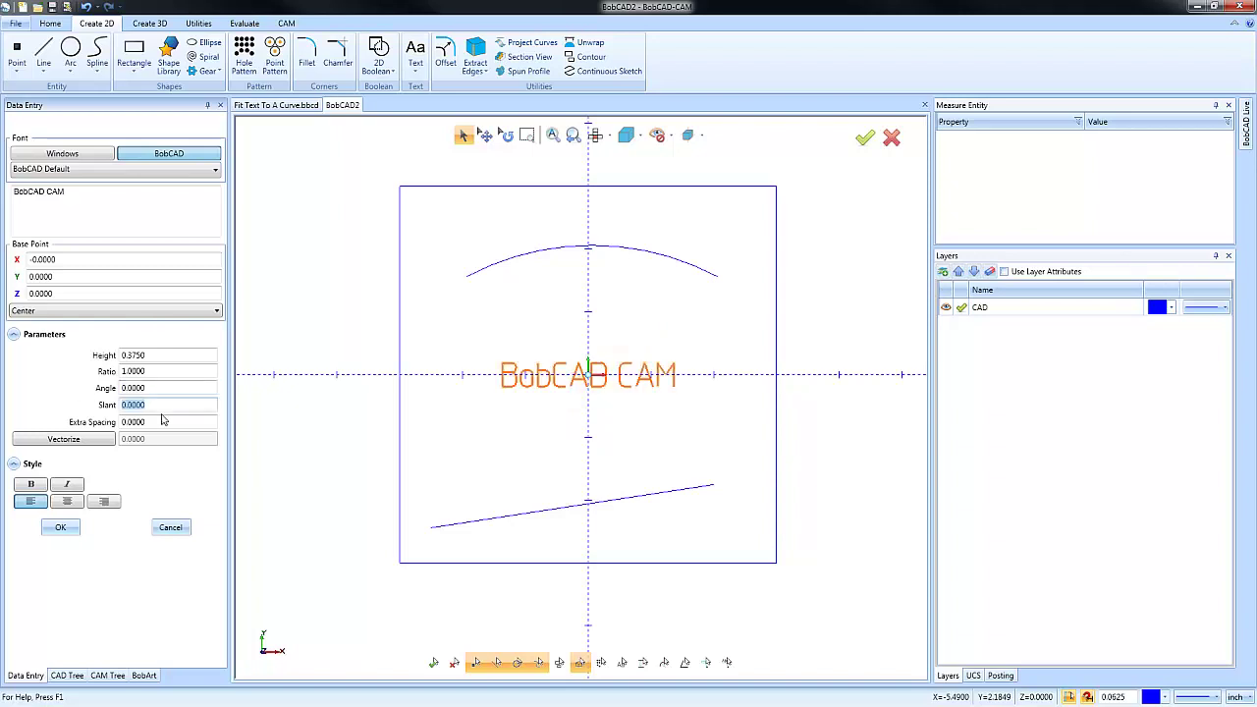
Set the text's extra spacing to 0.1
left_click(164, 421)
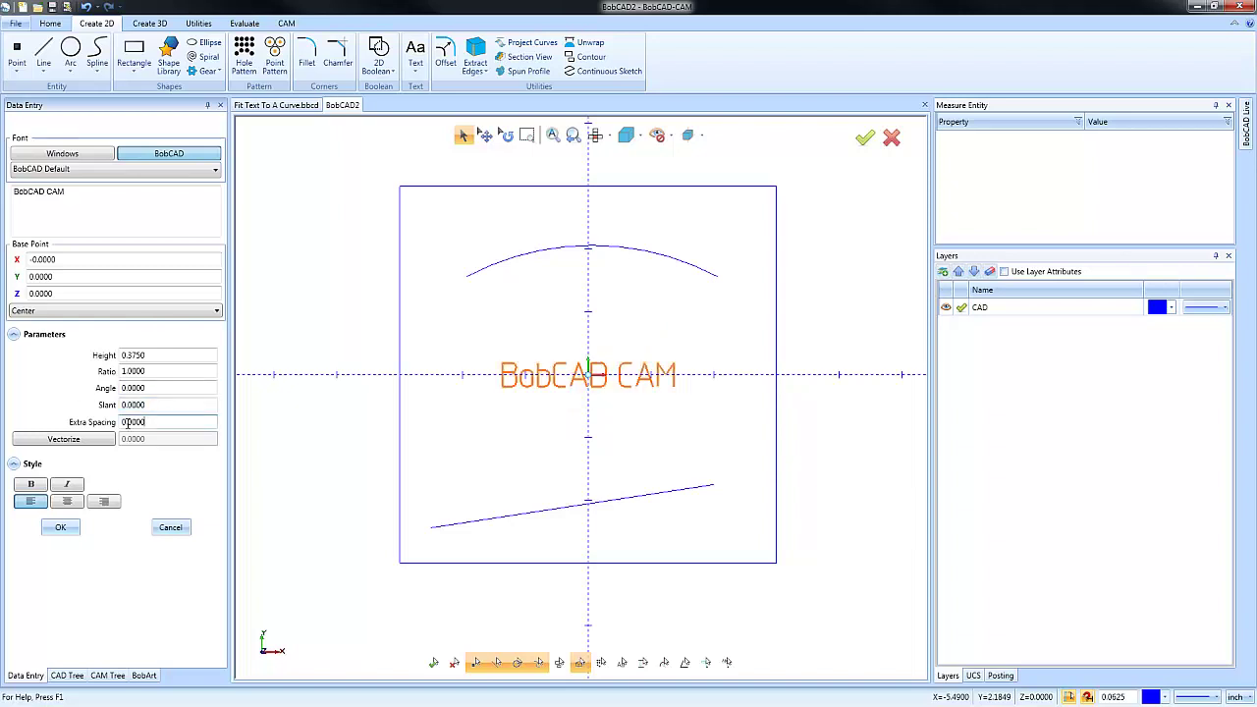
type(".1")
key("Tab")
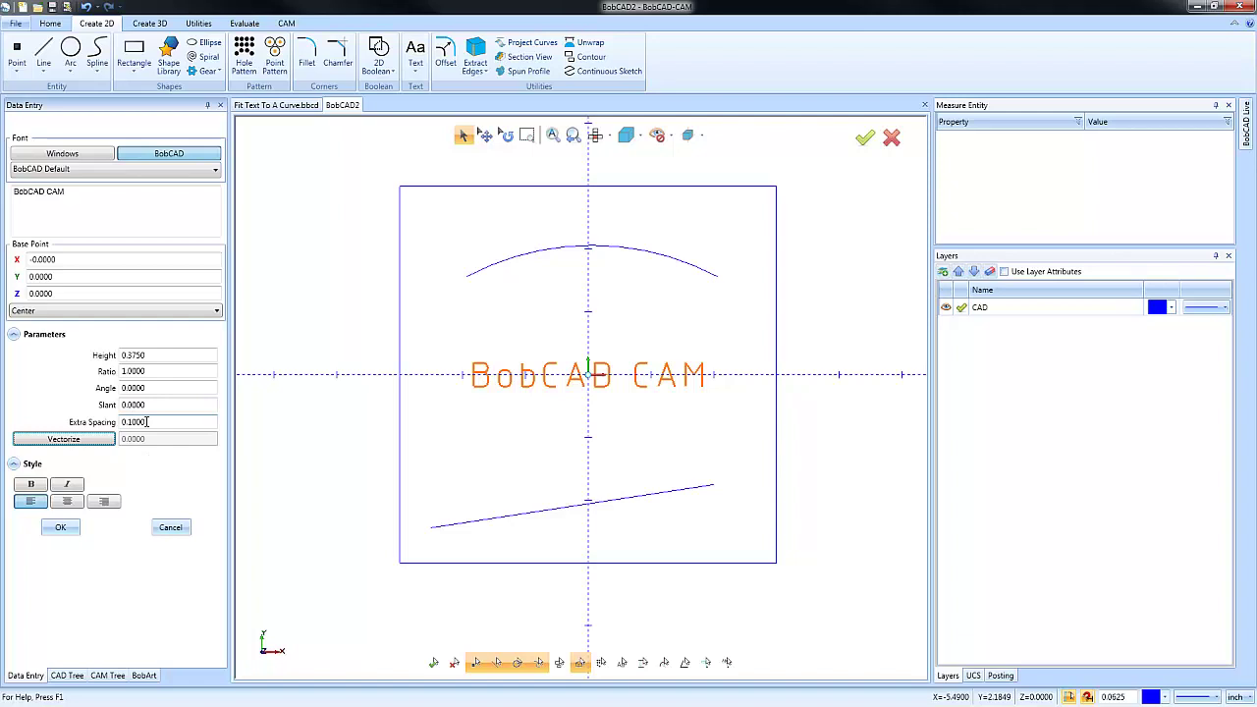
Set the text's extra spacing to 0 and accept the text modifications
left_click(125, 422)
type("0")
key("Tab")
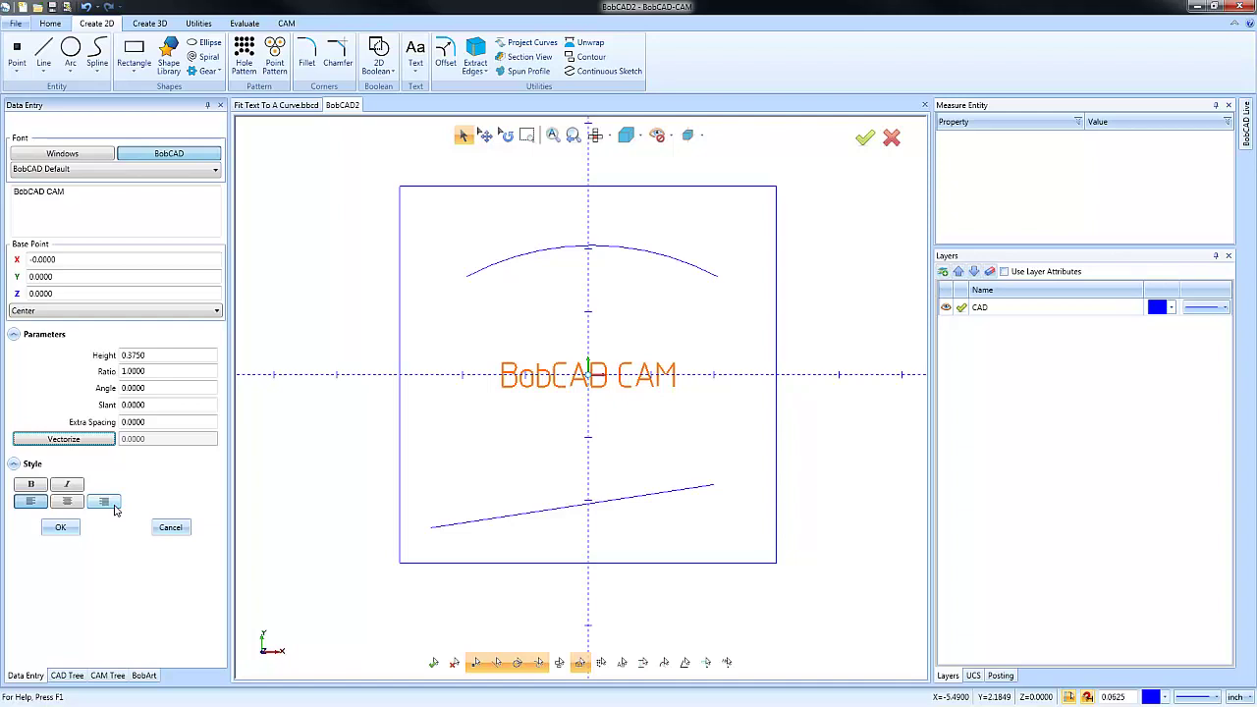
left_click(61, 529)
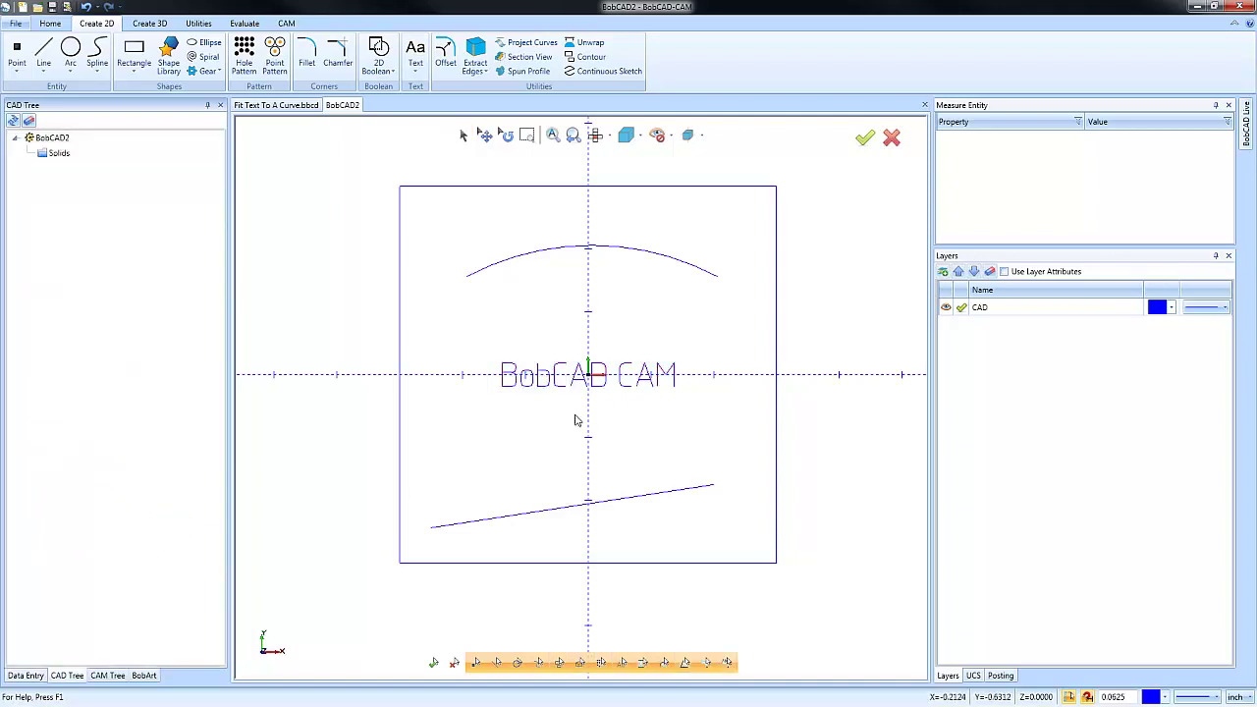
scroll(588, 414, "up", 1)
scroll(601, 408, "down", 1)
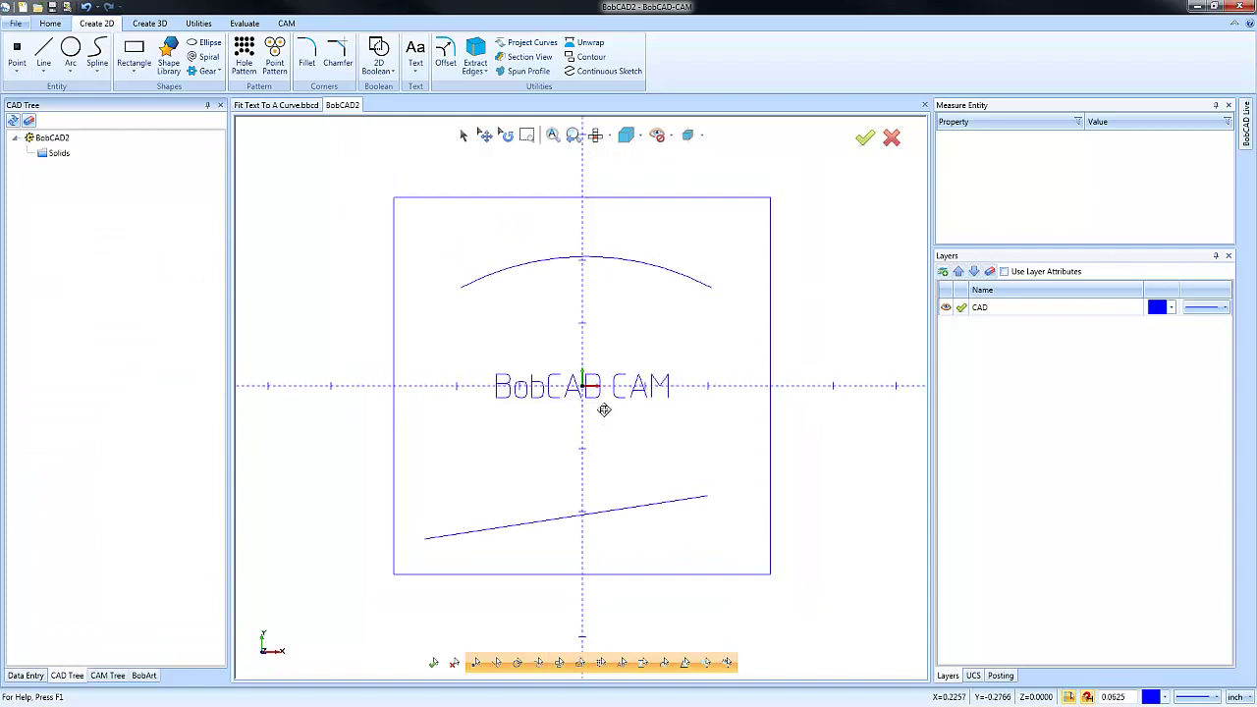
Start Fit Text to a Curve with the BobCAD CAM text as text entity and the upper arc as fit curve
left_click(419, 76)
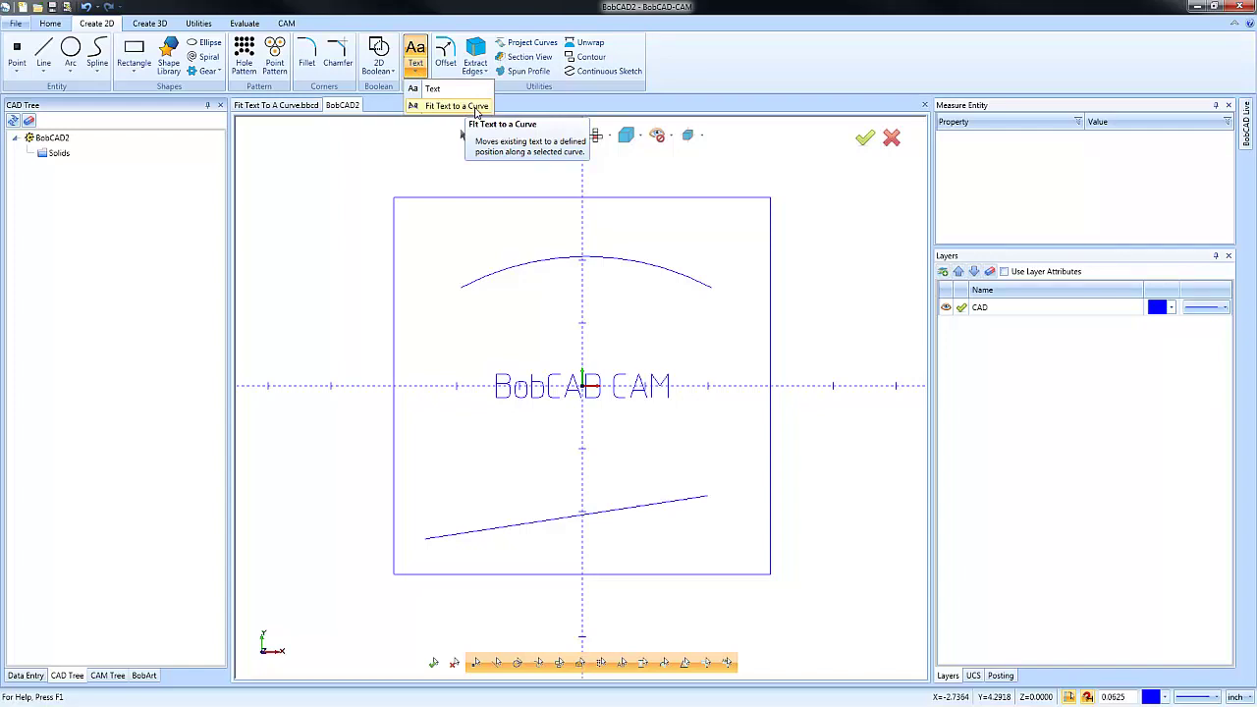
left_click(475, 108)
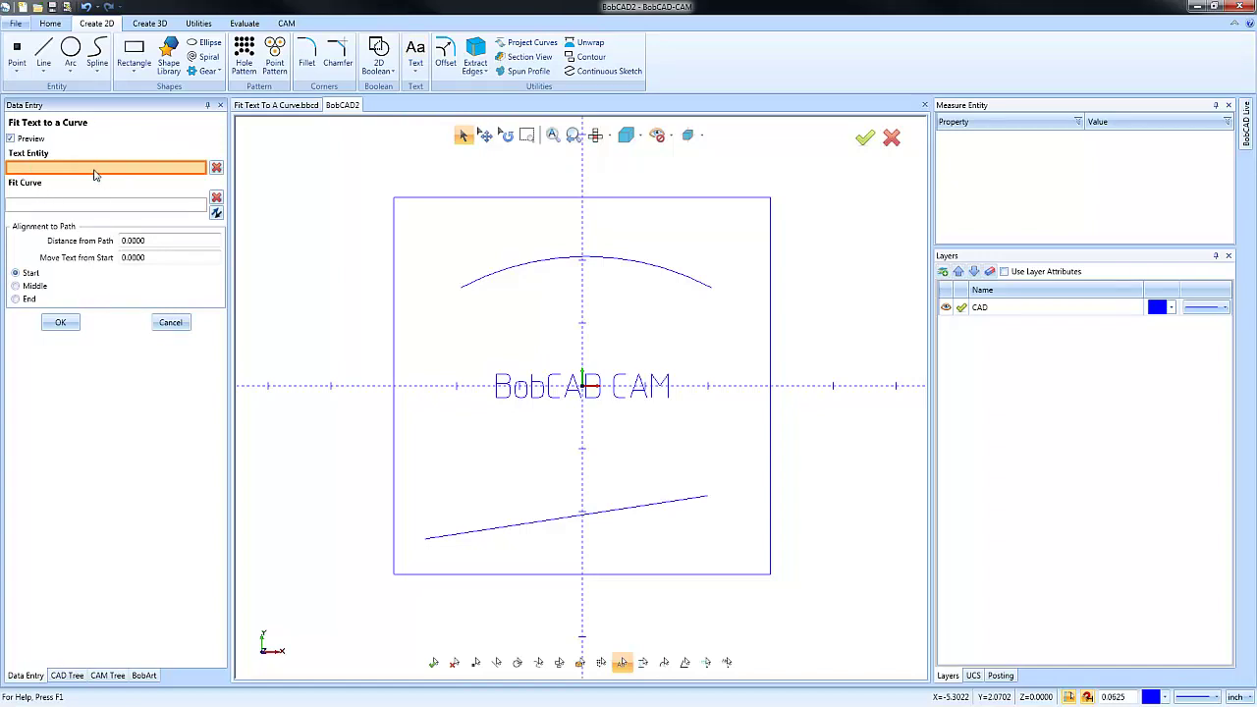
left_click(540, 386)
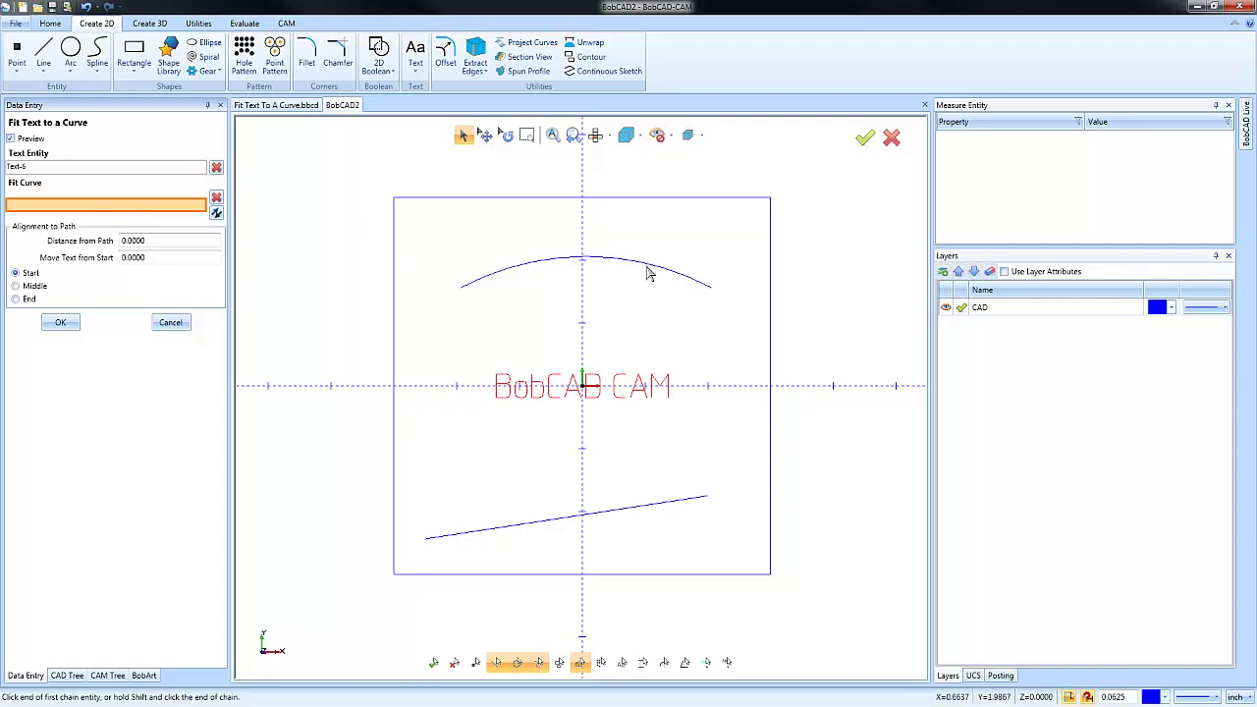
left_click(695, 281)
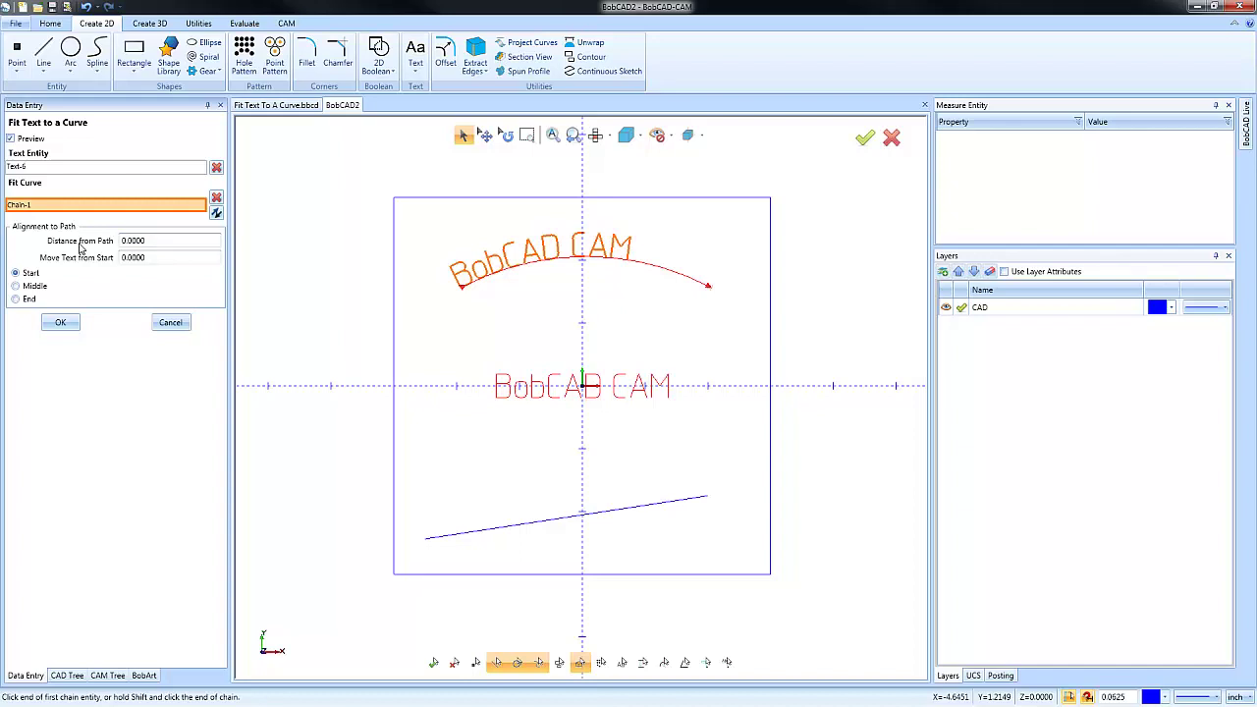
Try distances from path of 0.1 and -0.1 for the text on the arc, and reset the distance to 0
left_click(153, 240)
key("BackSpace")
type(".1")
key("Return")
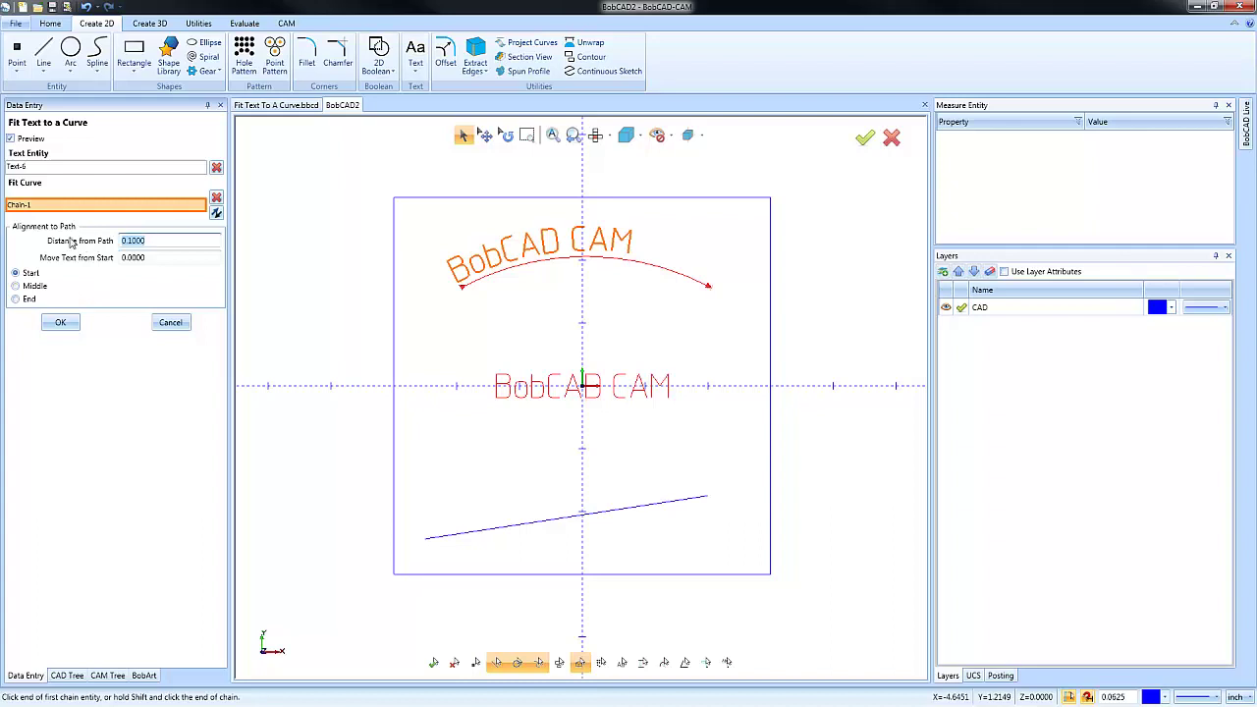
type("-.1")
key("Tab")
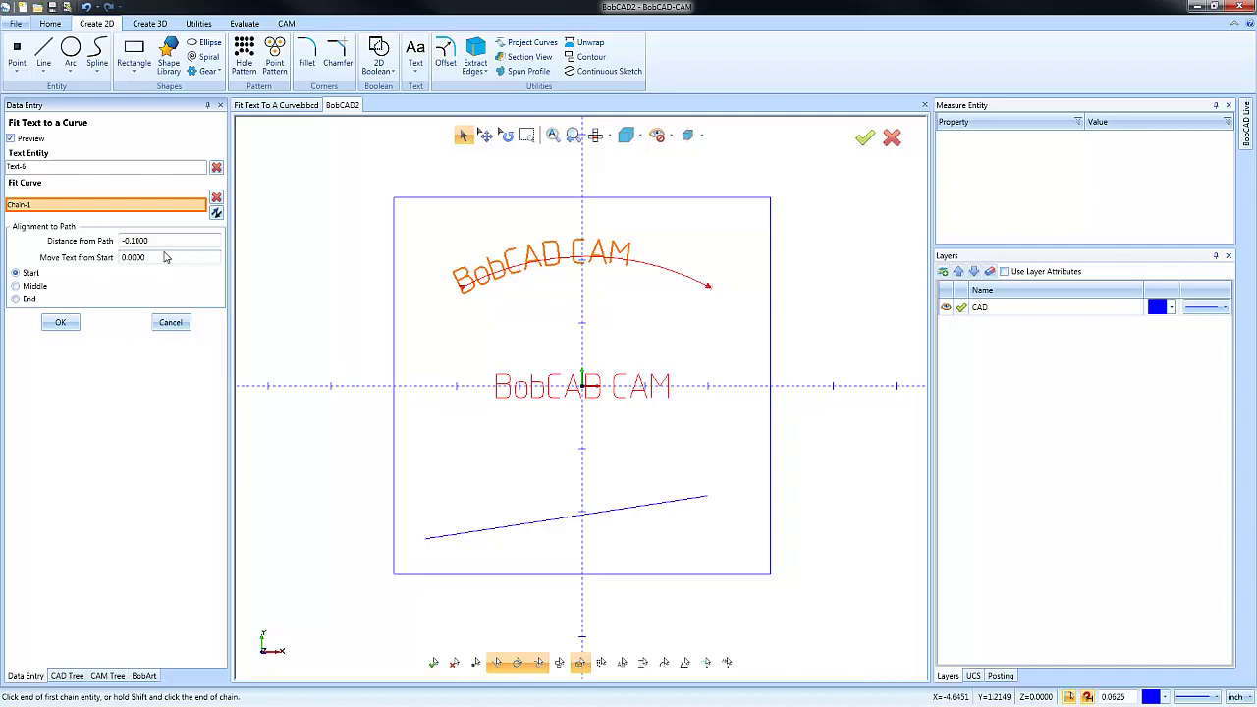
type("0")
left_click(163, 259)
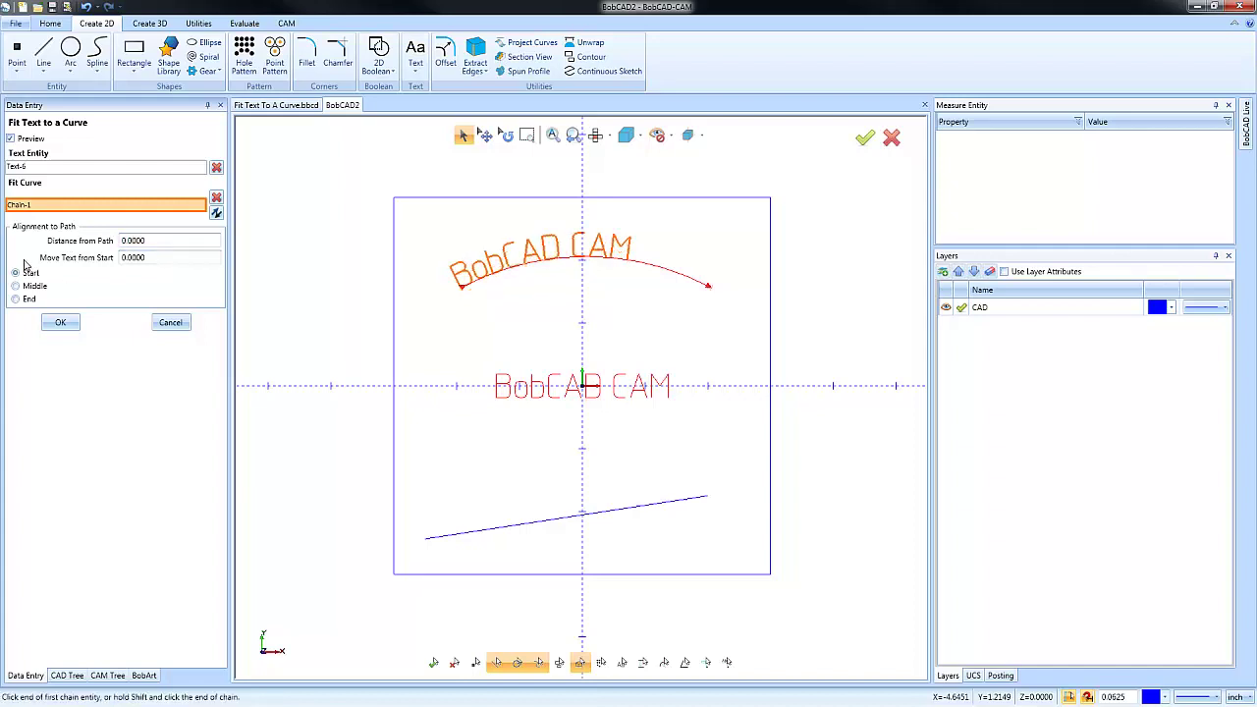
Try moving the text 0.25 from the start of the arc, and reset that offset to 0
left_click(157, 259)
type("0.25")
key("Tab")
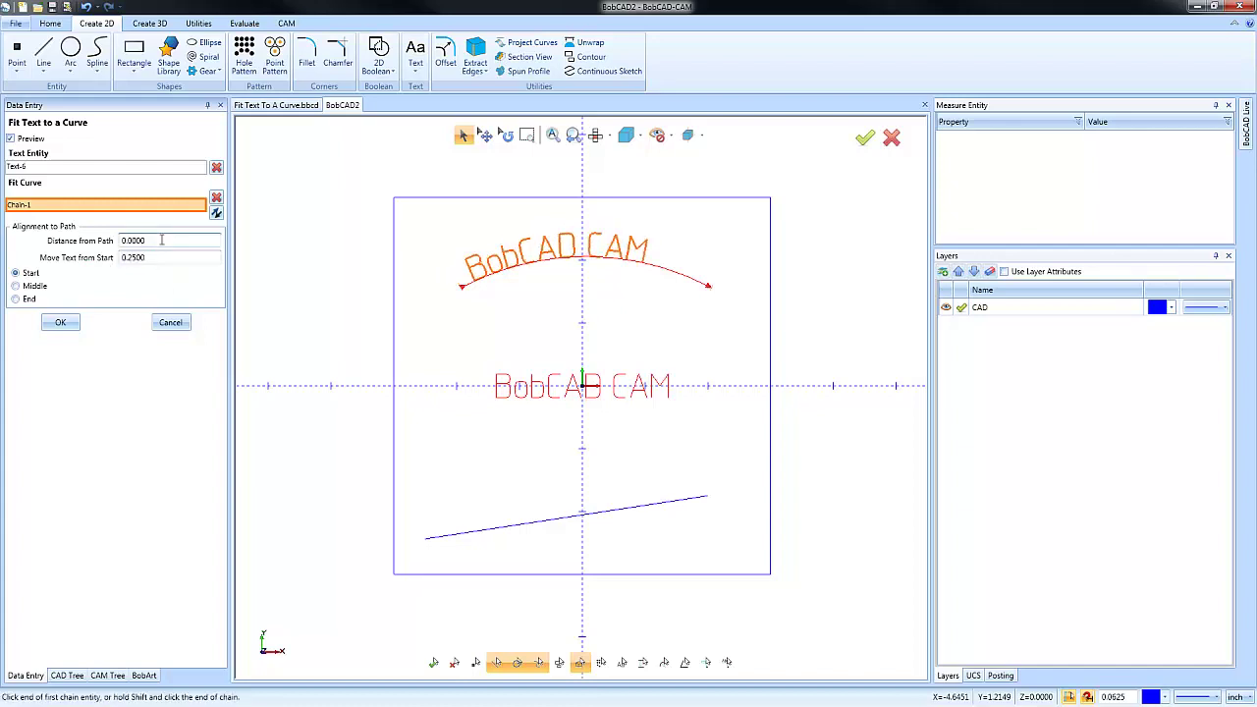
type("0")
key("Tab")
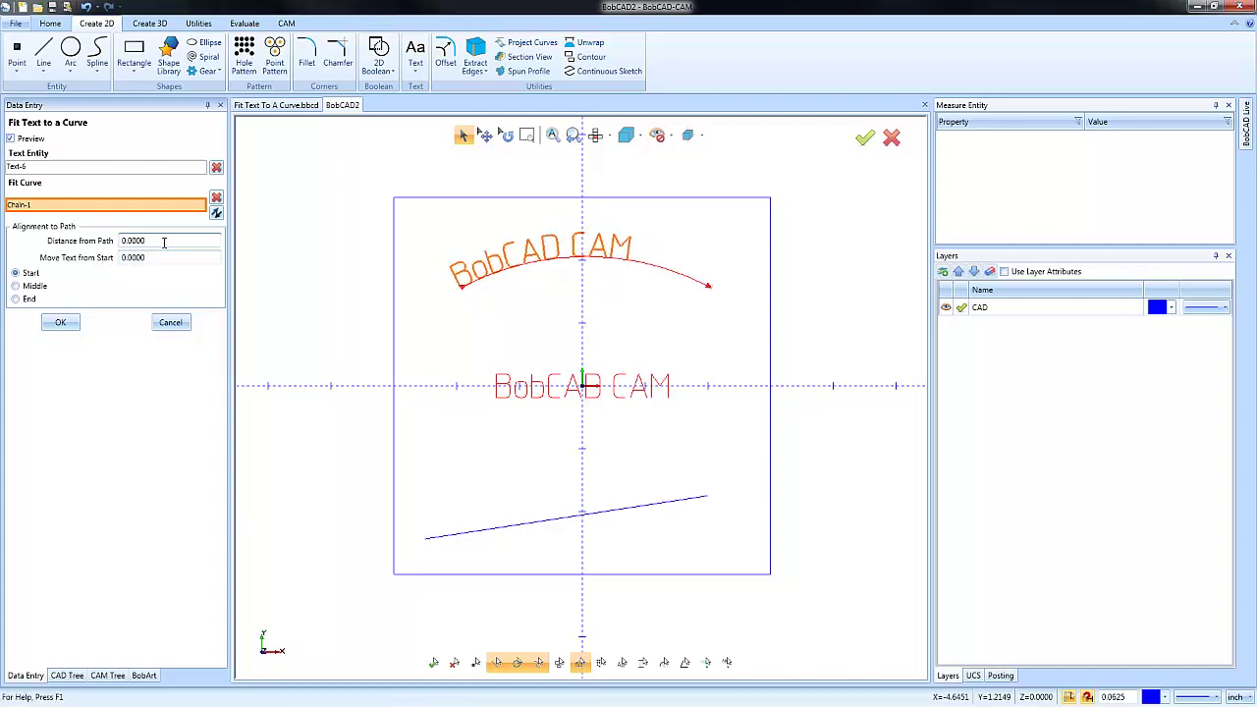
Compare the Middle, End and Start alignments on the arc, fit the text with Middle alignment, and undo the fit
left_click(15, 286)
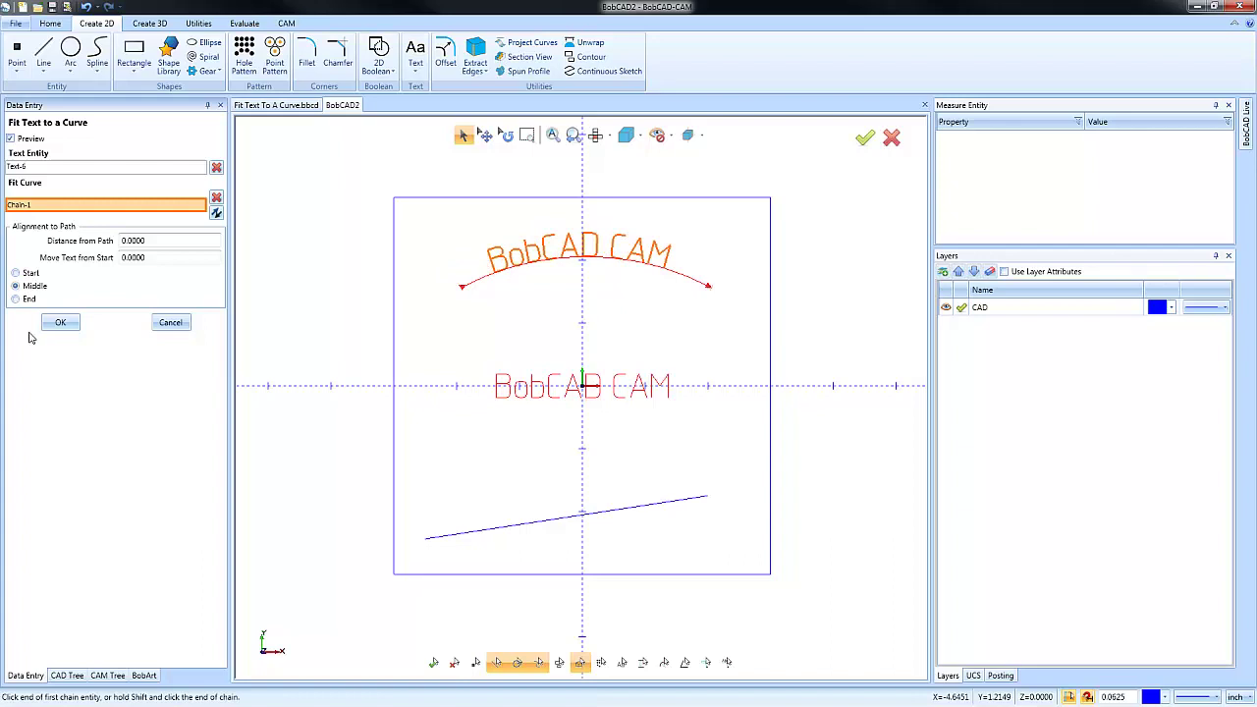
left_click(15, 299)
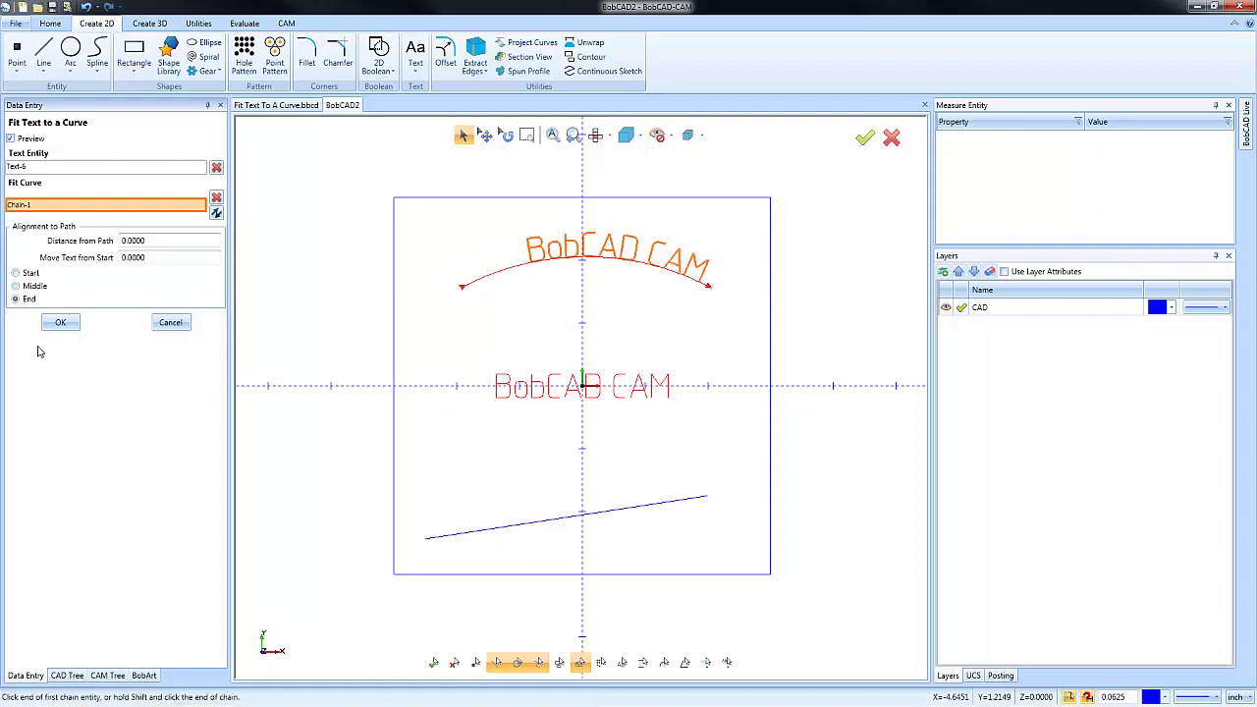
left_click(15, 273)
left_click(16, 286)
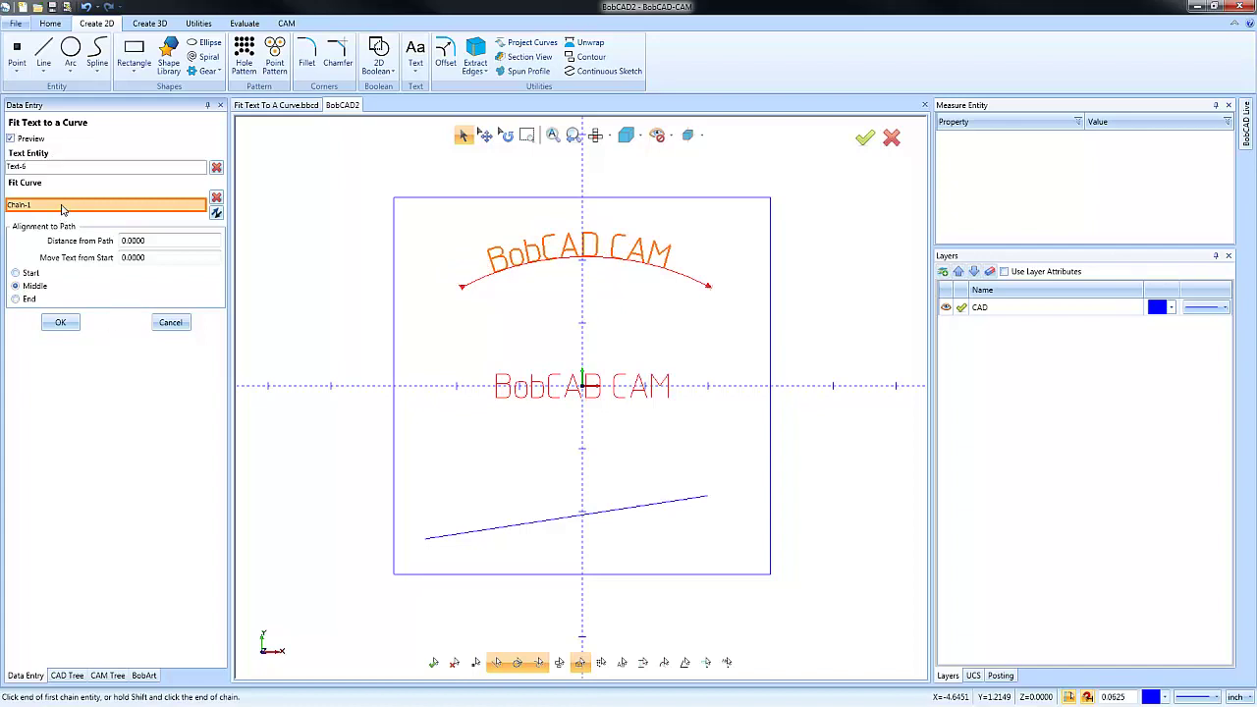
left_click(60, 323)
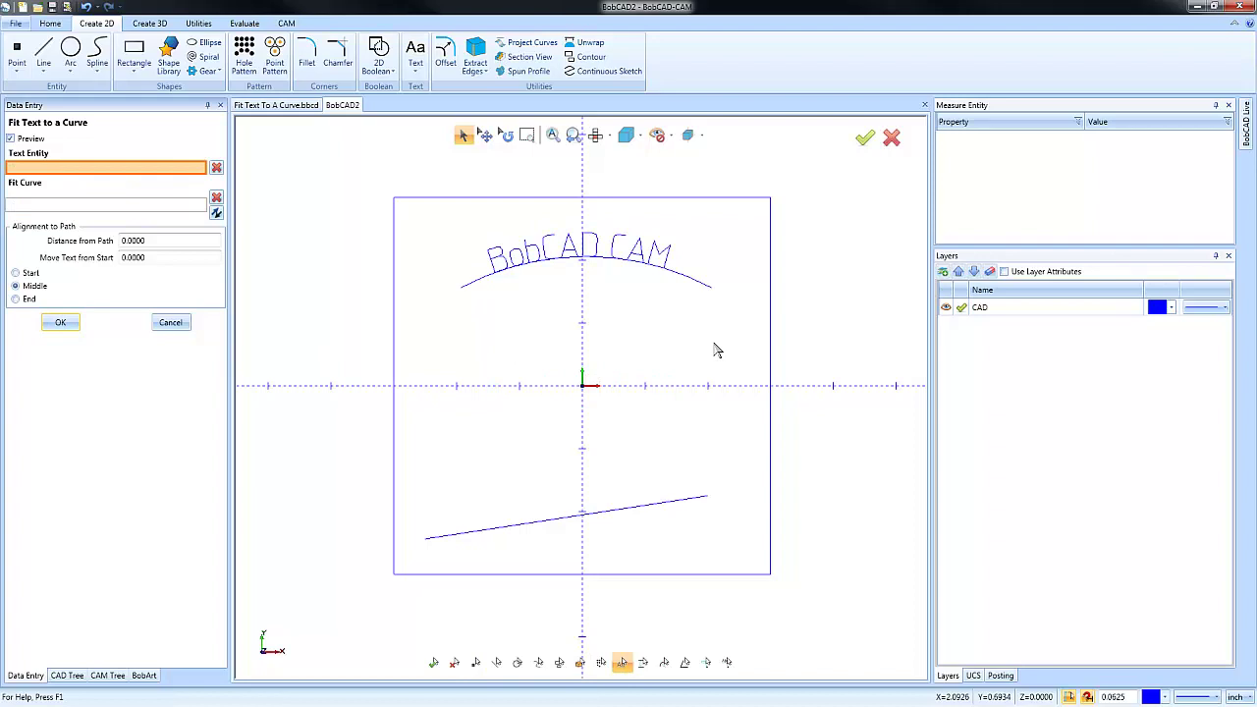
key("ctrl+z")
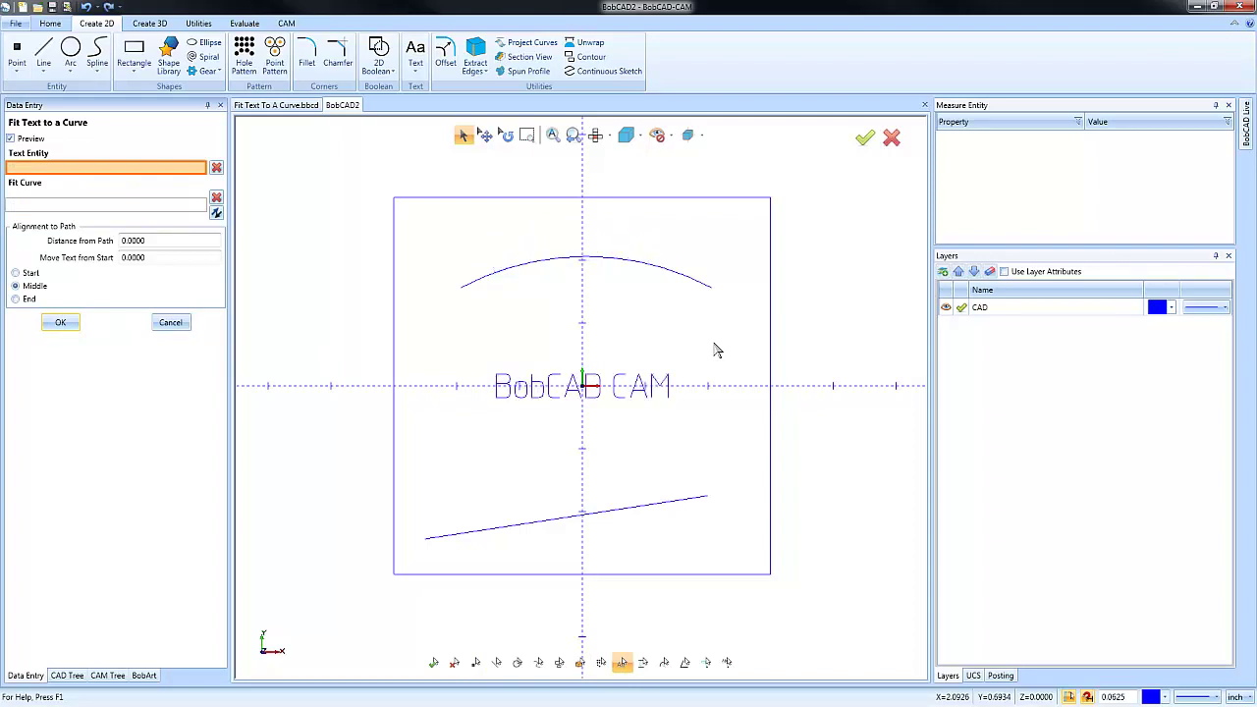
Select the BobCAD CAM text and the slanted line for fitting, compare the path alignments and choose Middle
left_click(668, 386)
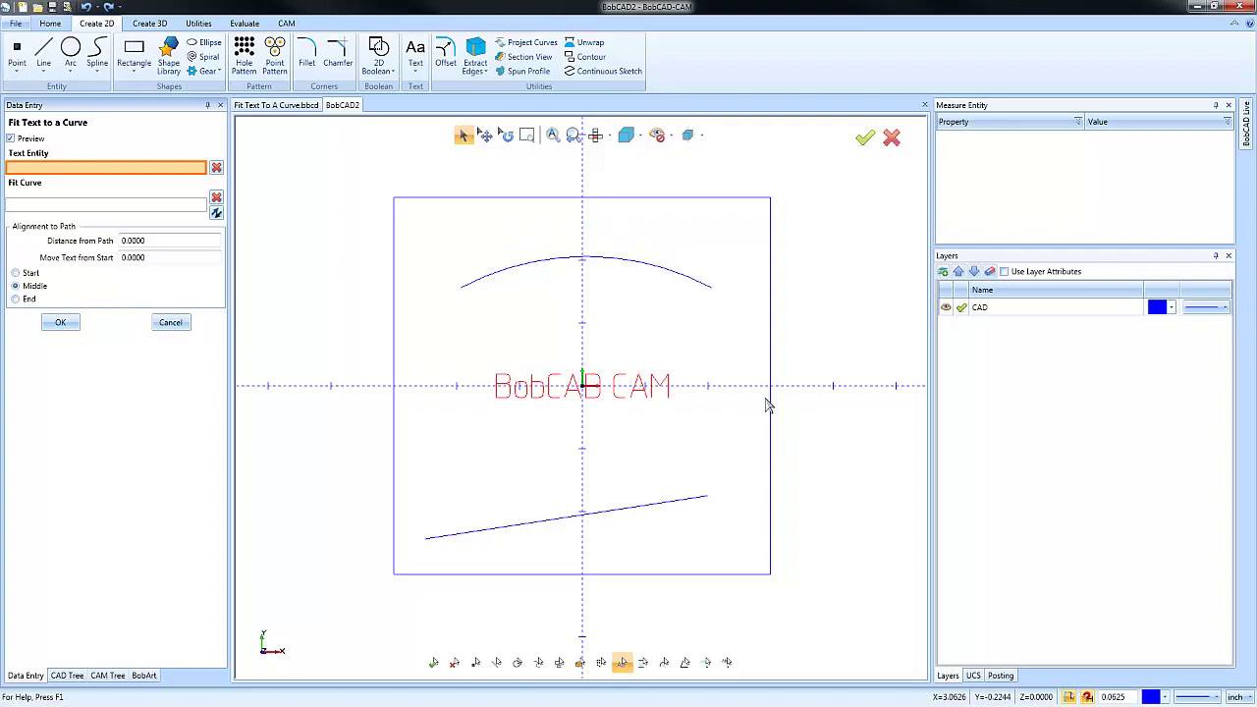
left_click(705, 501)
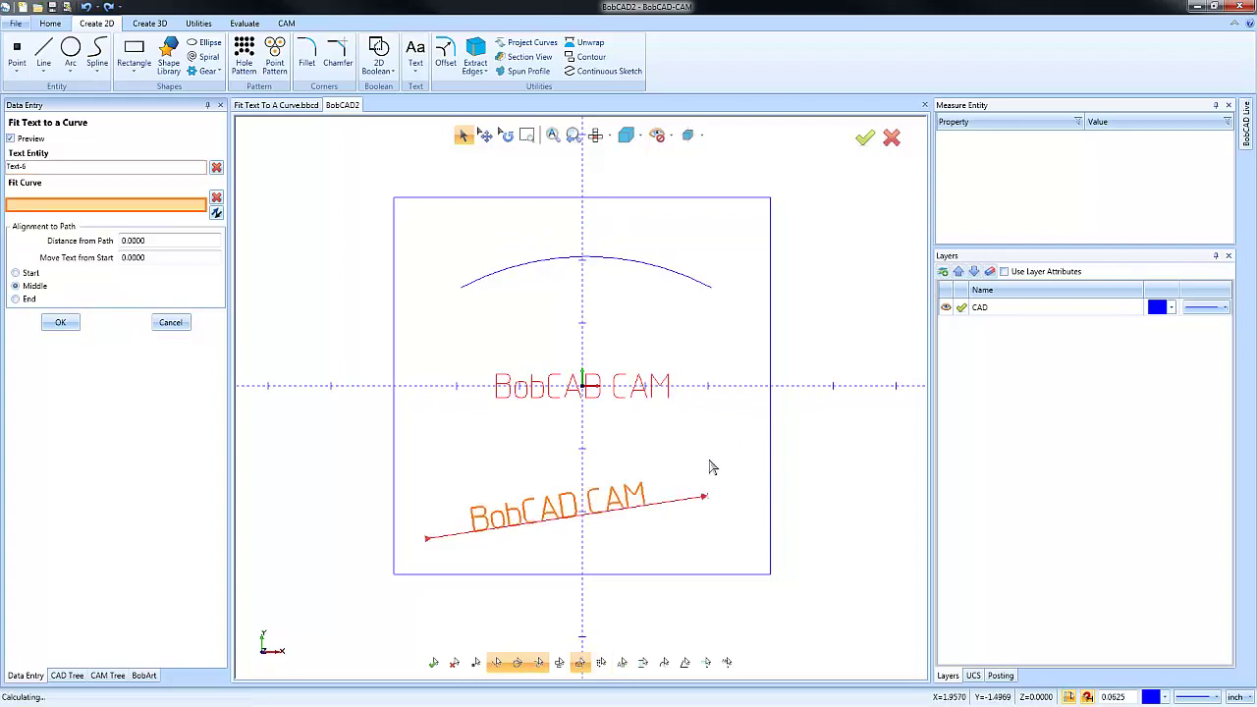
left_click(15, 273)
left_click(16, 286)
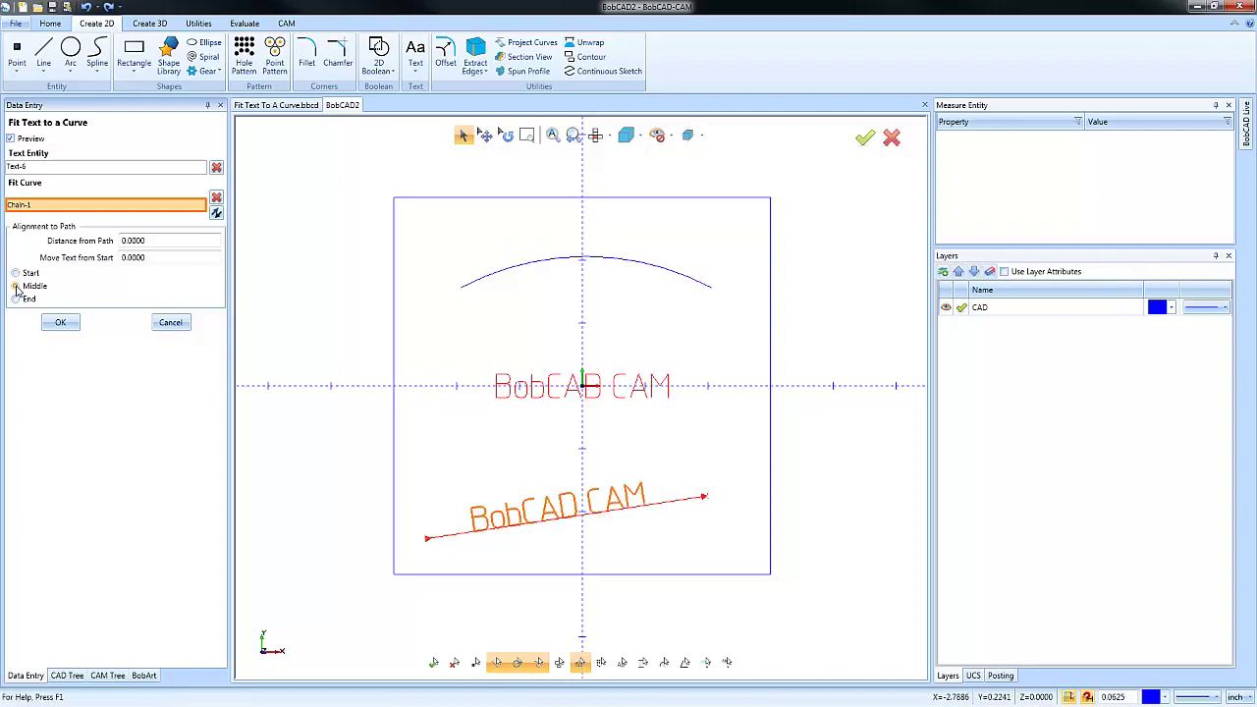
left_click(16, 298)
left_click(15, 272)
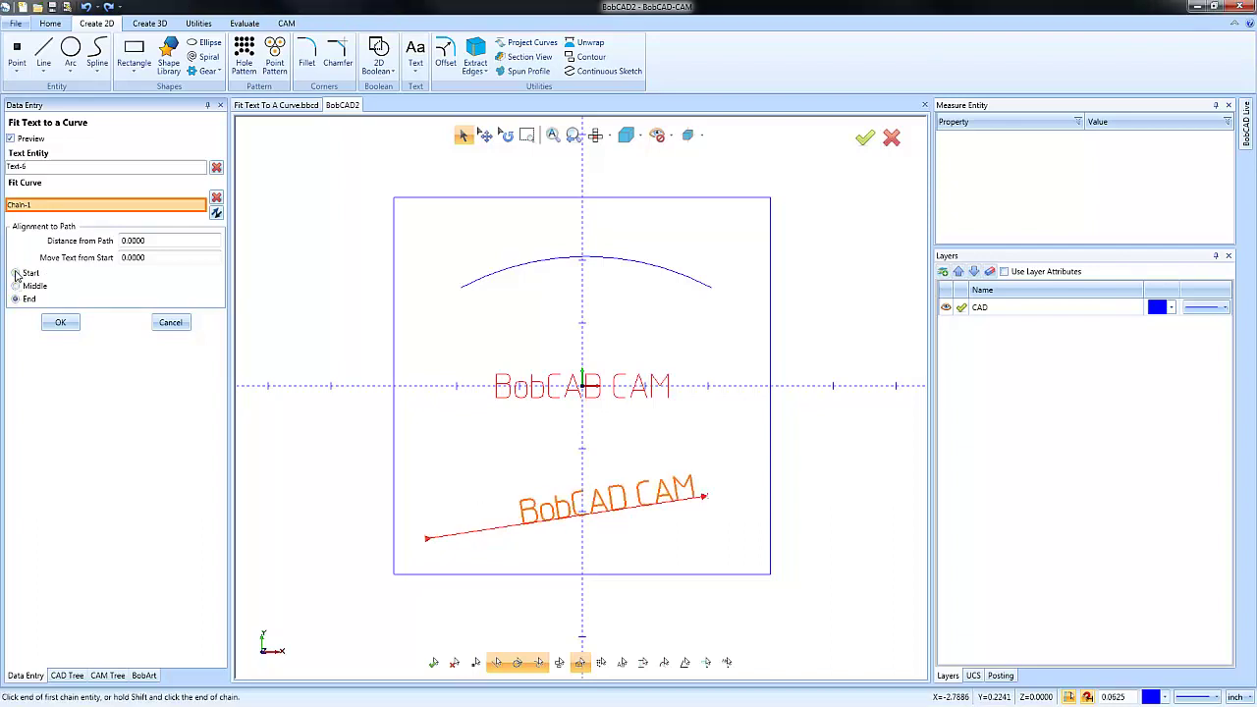
left_click(49, 287)
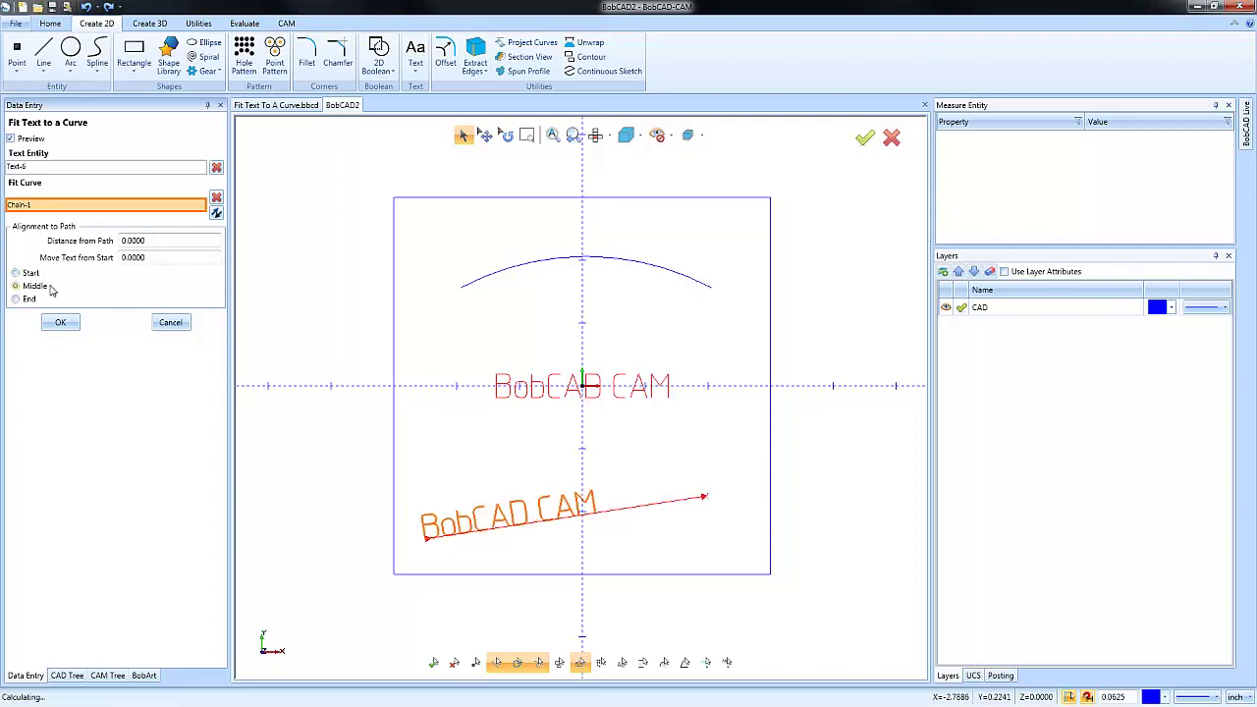
Try distances from path of 0.25 and -0.25 for the text on the slanted line
left_click(161, 243)
type(".25")
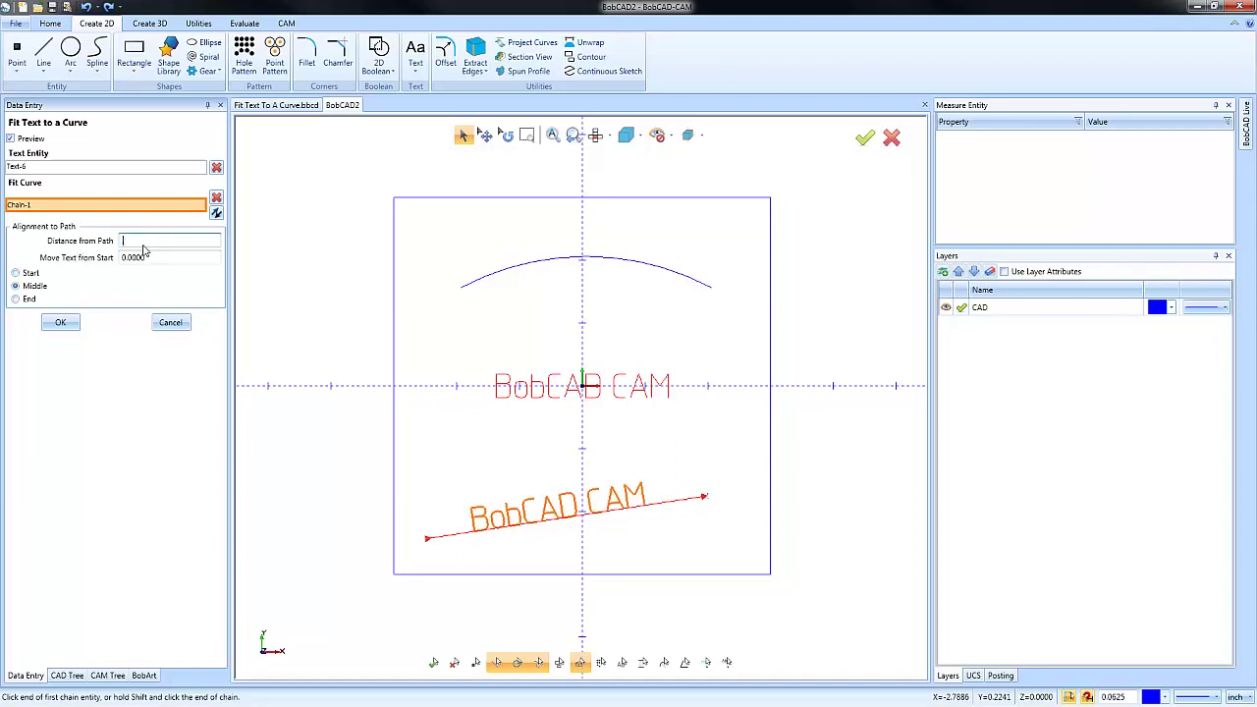
key("Tab")
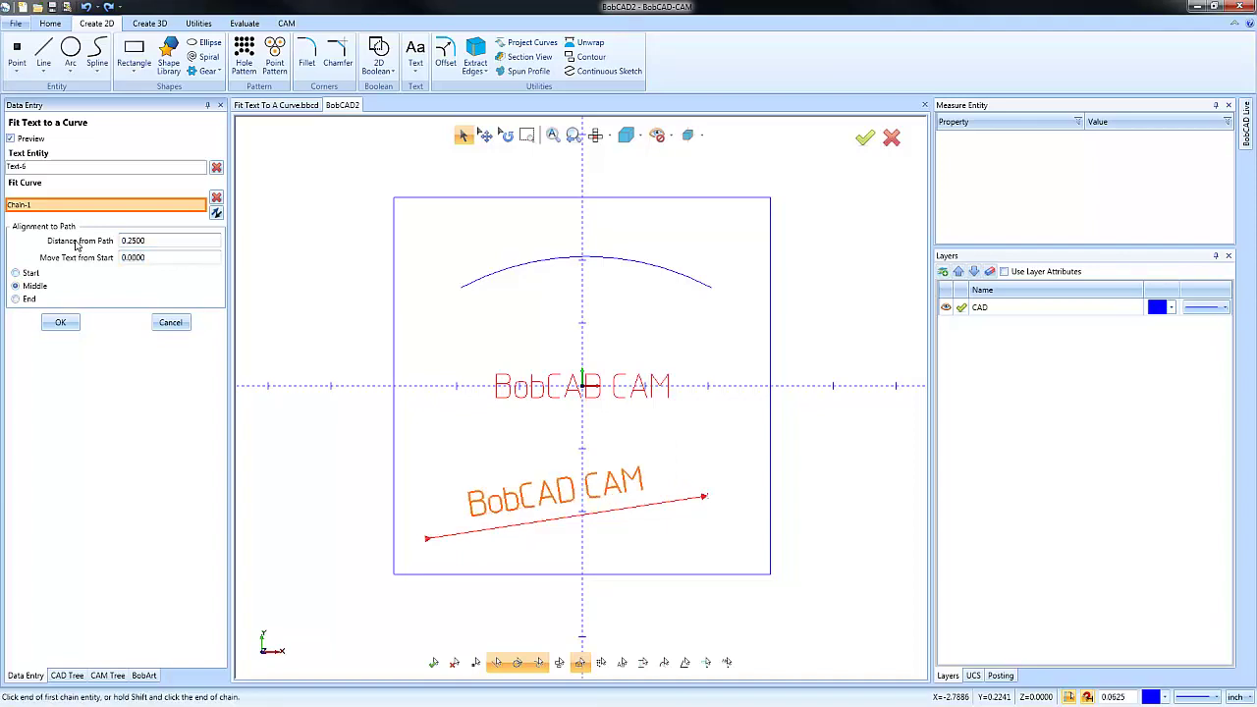
left_click(157, 241)
type("1")
key("Tab")
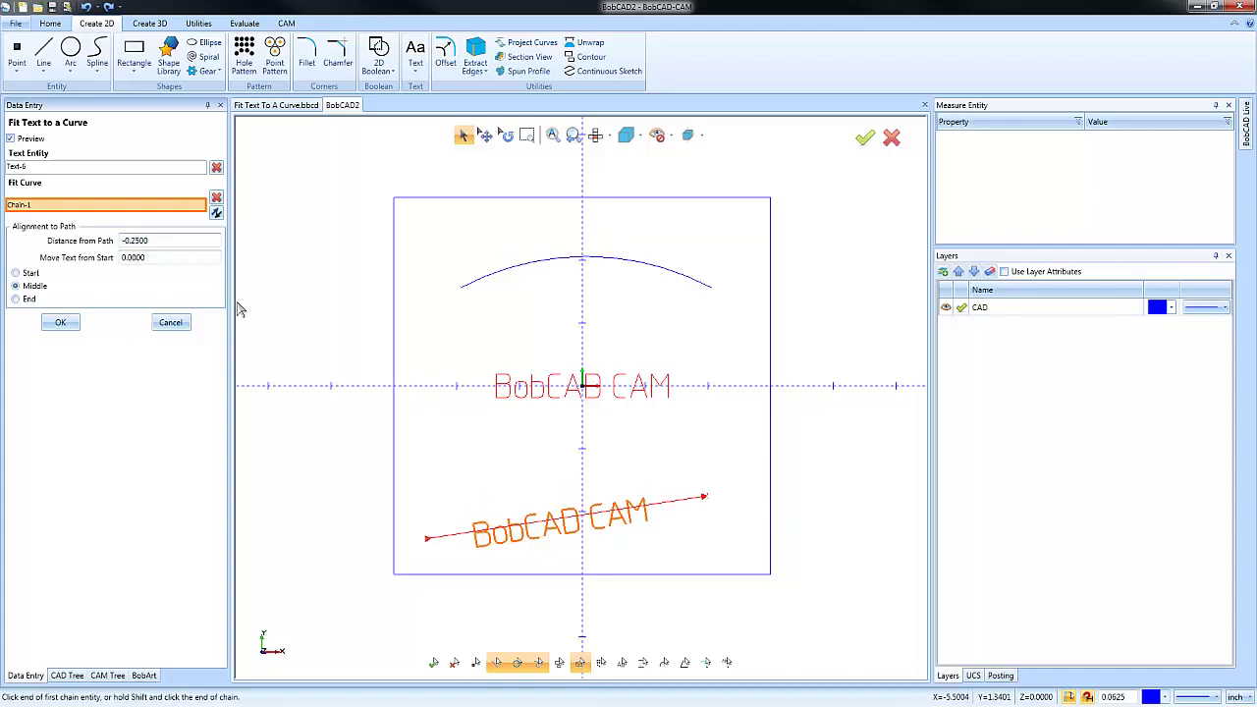
Set the distance from path to 0 and apply the text fit to the slanted line
left_click(134, 246)
left_click(124, 241)
left_click_drag(155, 240, 120, 242)
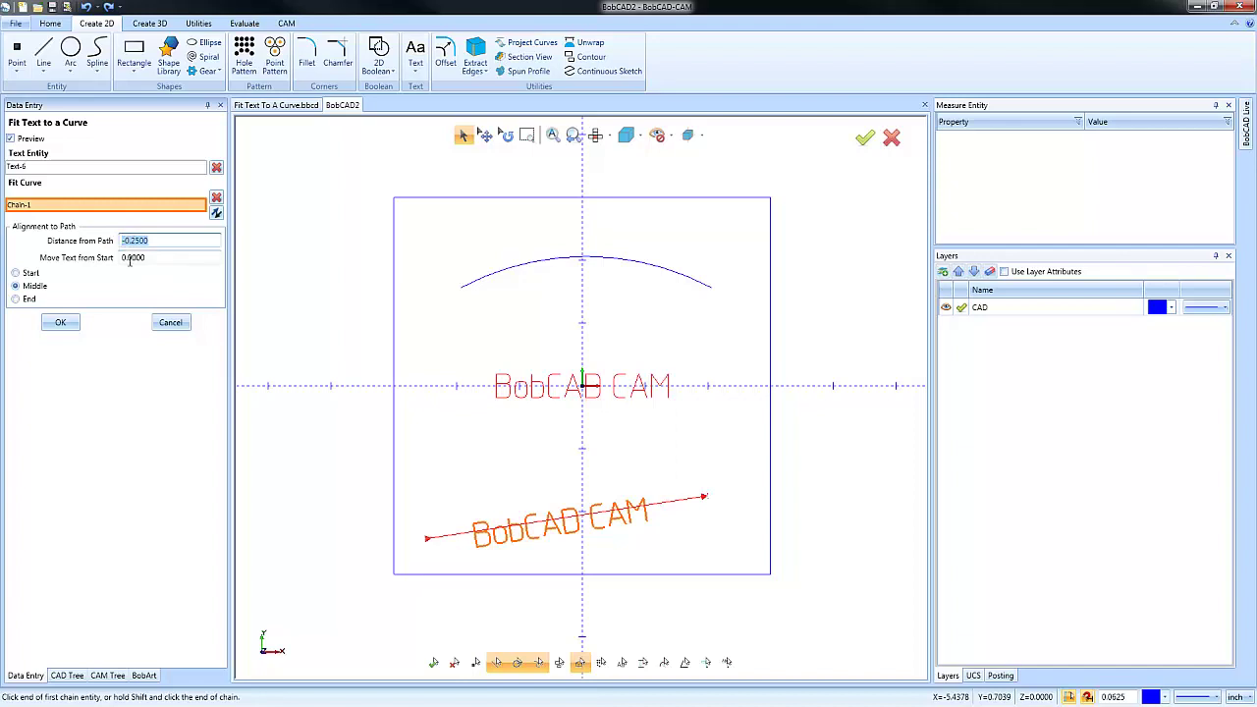
type("00")
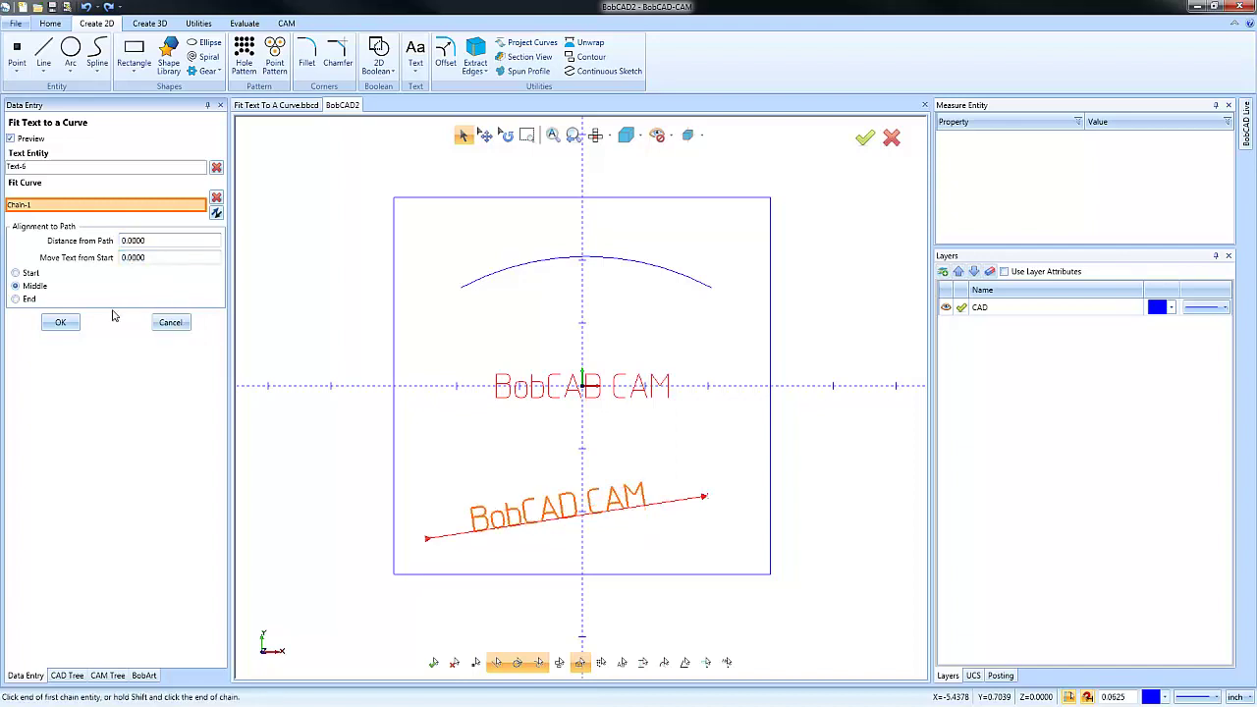
left_click(59, 322)
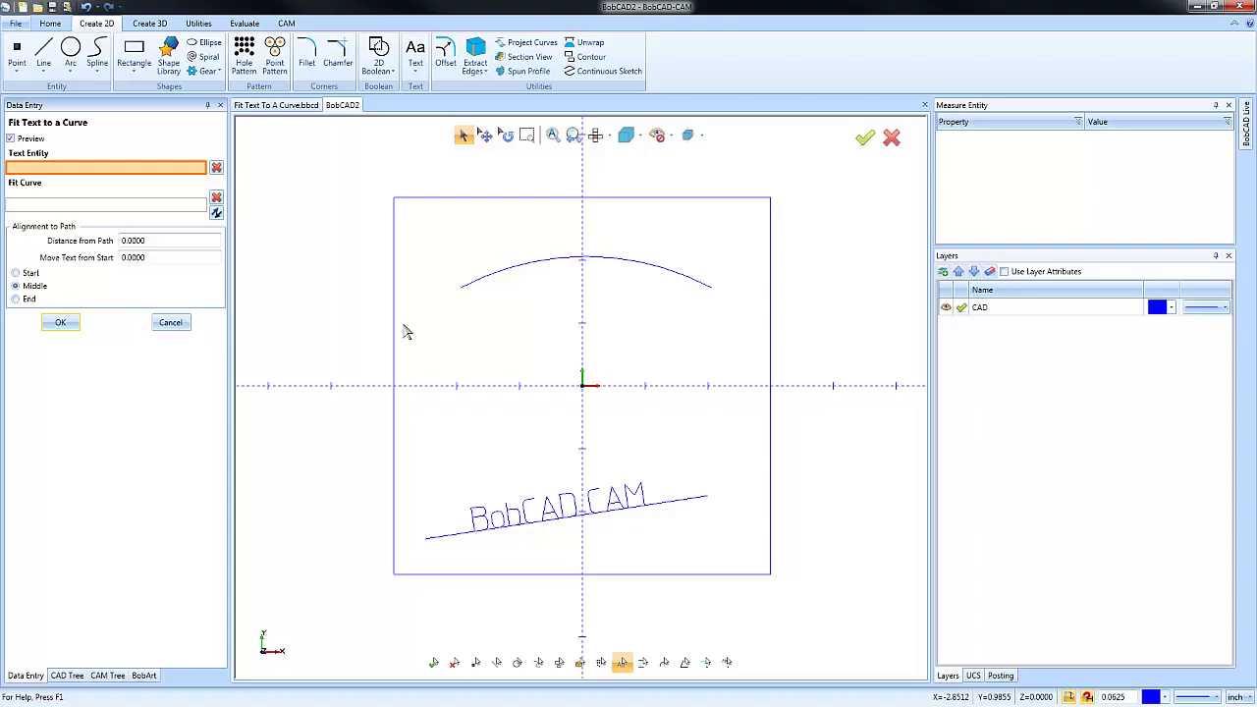
Undo the text fit on the slanted line and leave the fitting command
key("ctrl+z")
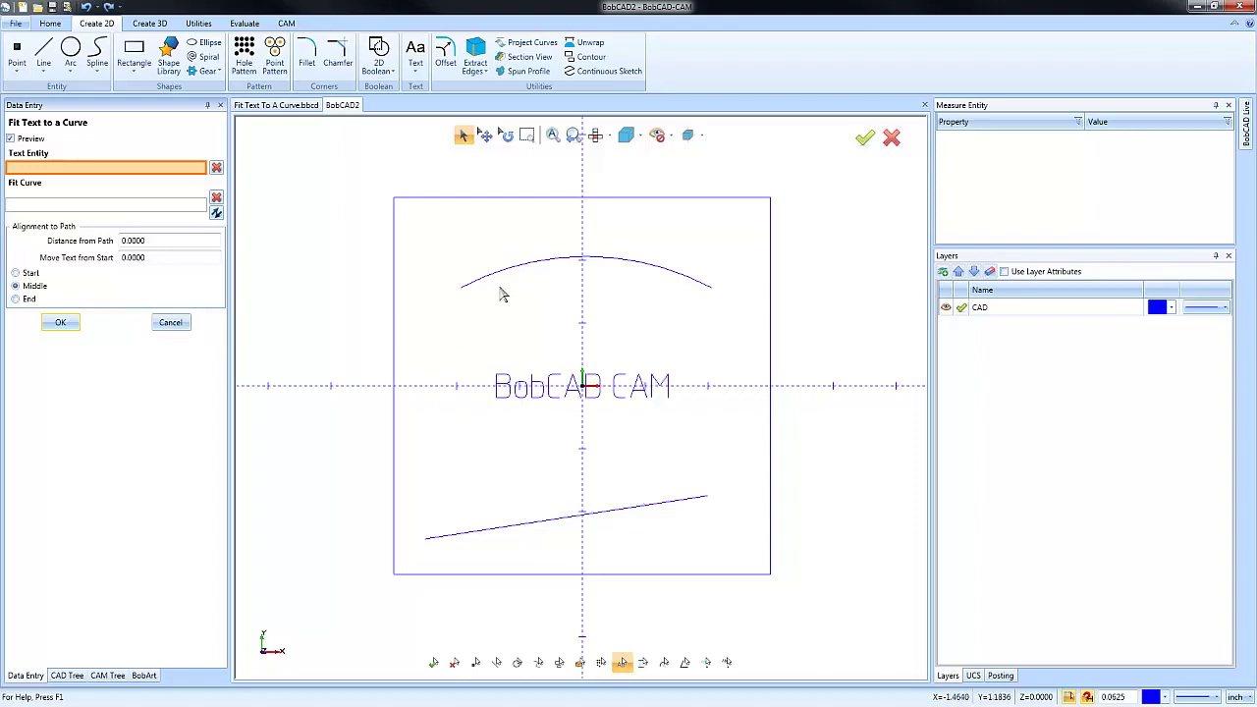
key("Escape")
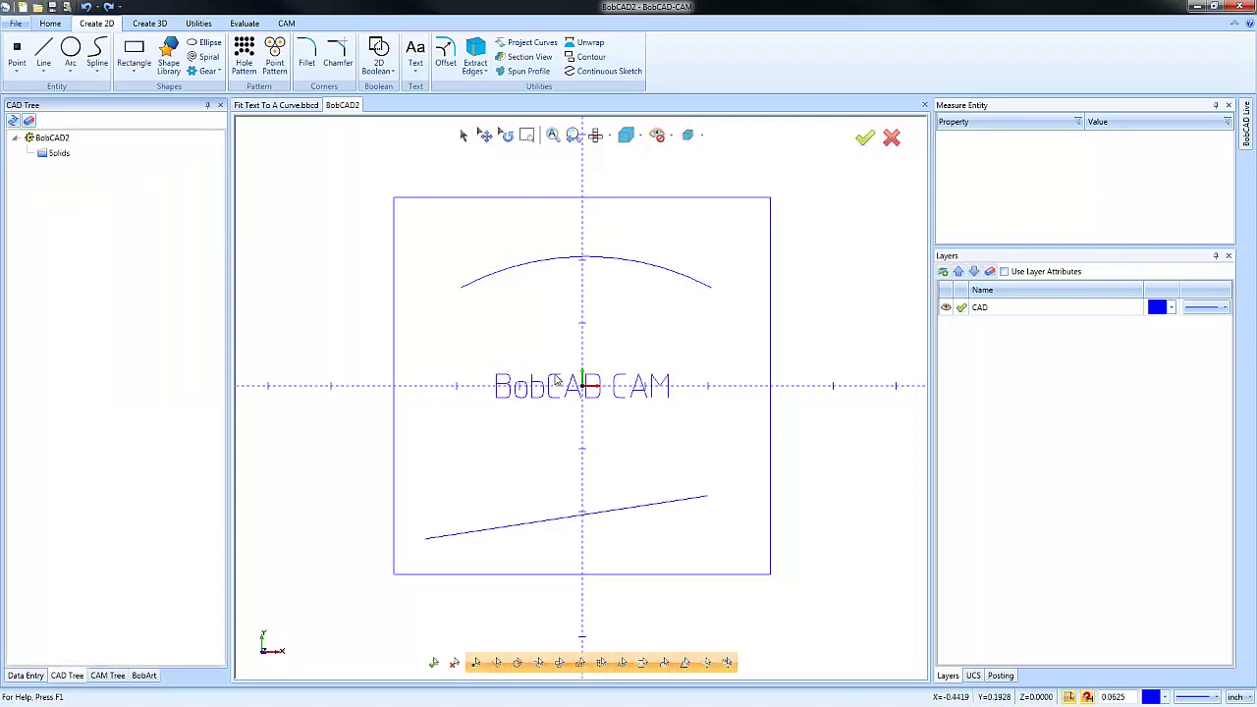
Modify the BobCAD CAM text, trying a height of 0.5 and applying a height of 0.75
left_click(462, 135)
left_click(576, 383)
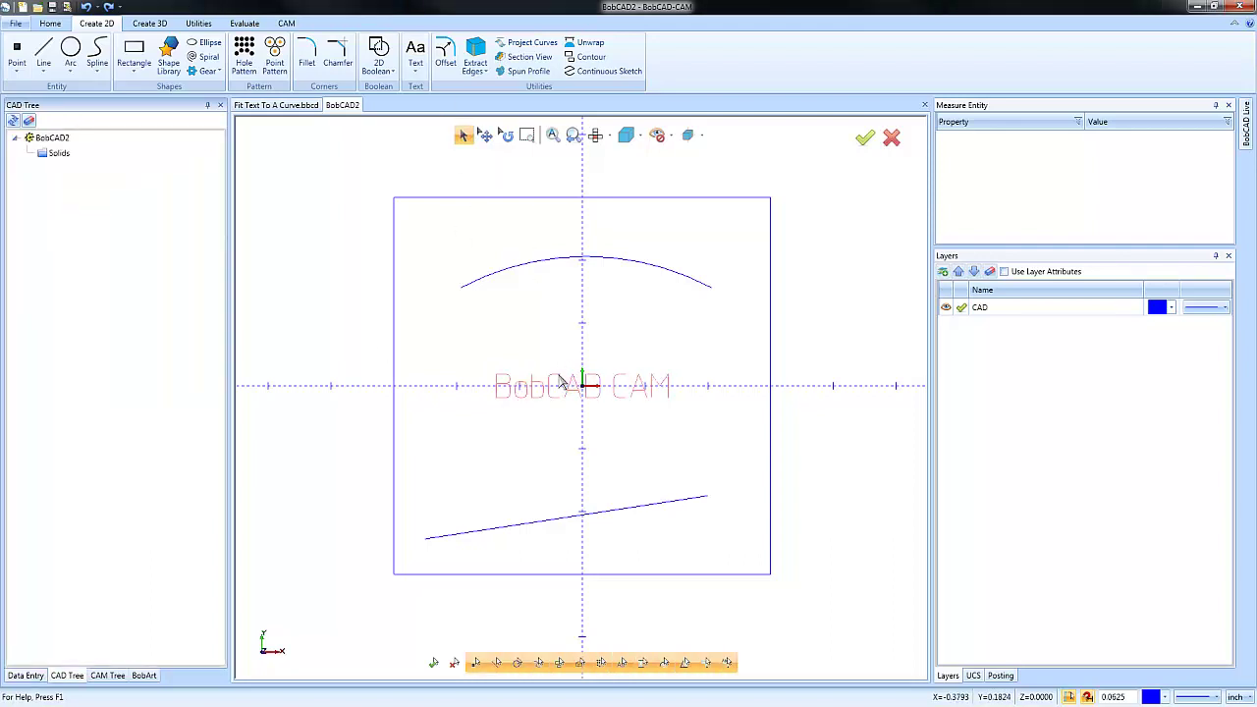
right_click(545, 307)
left_click(604, 416)
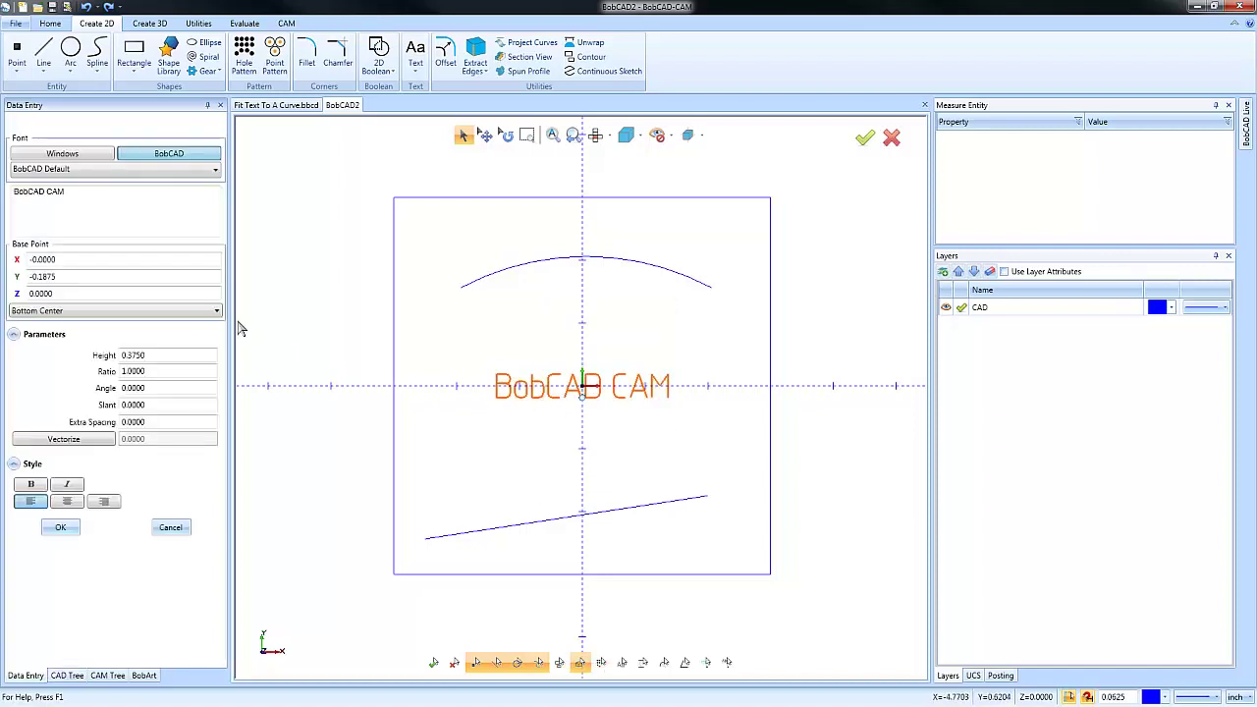
double_click(147, 356)
key("BackSpace")
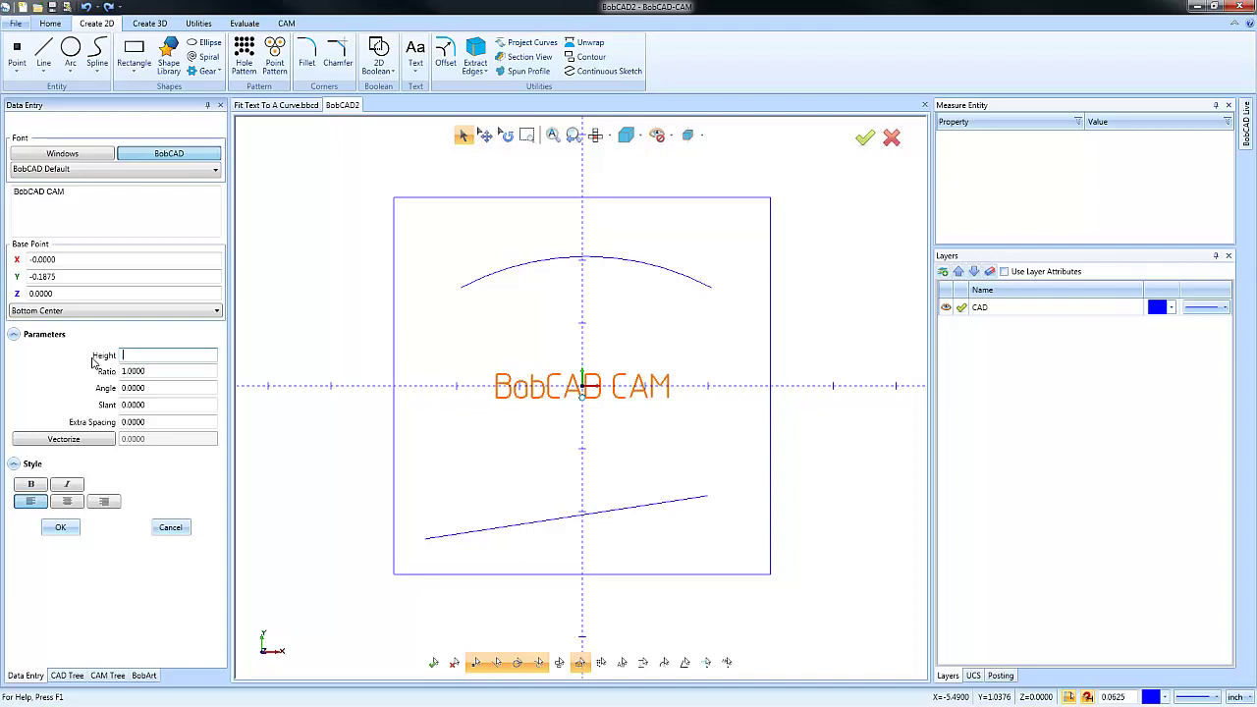
type(".5")
key("Tab")
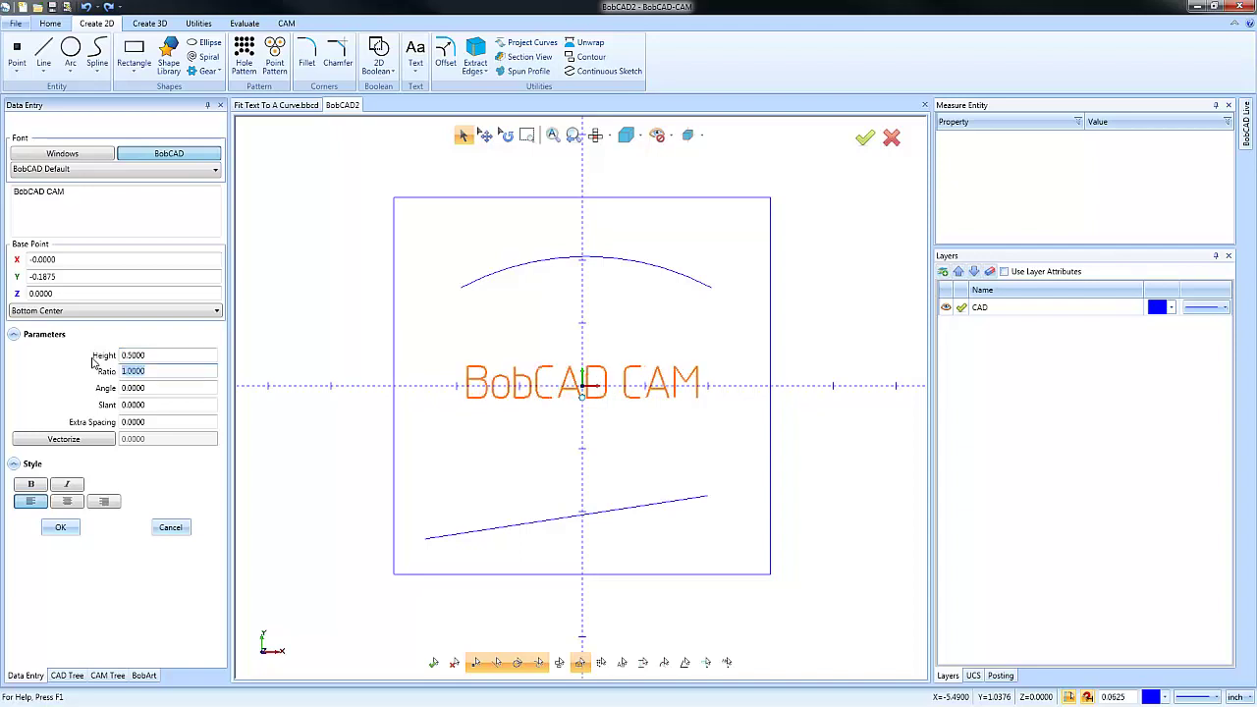
left_click(89, 360)
key("BackSpace")
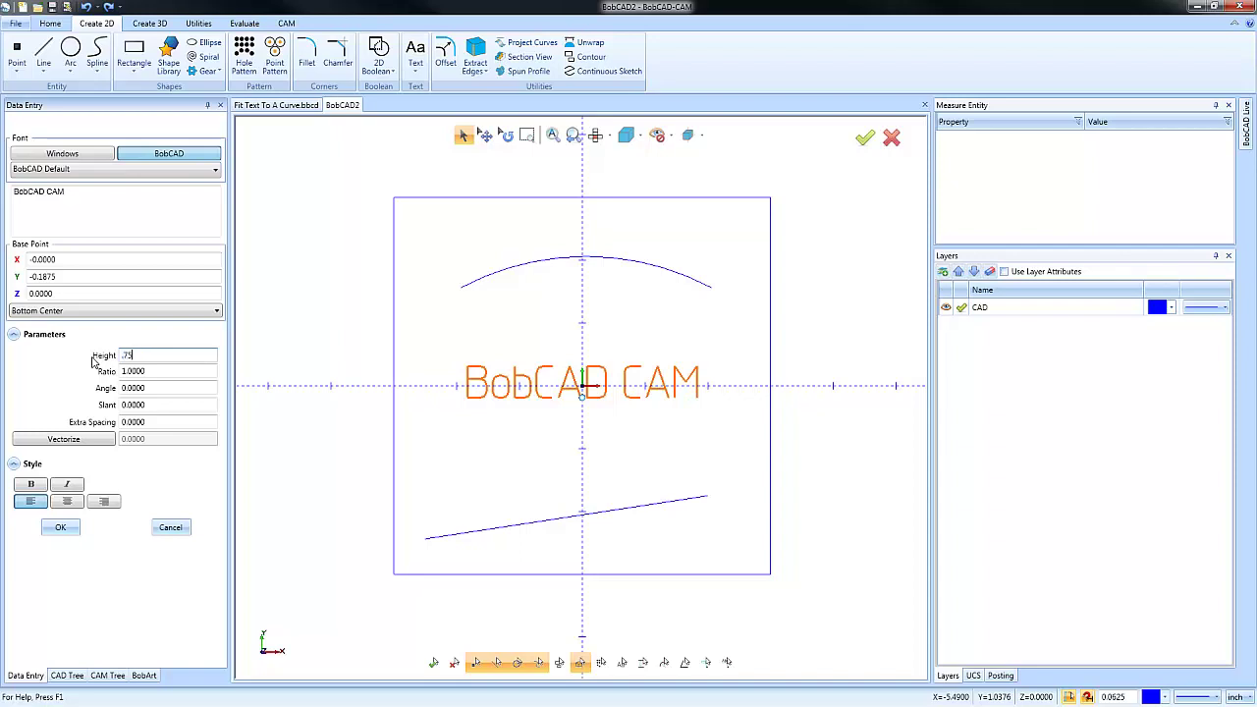
key("Tab")
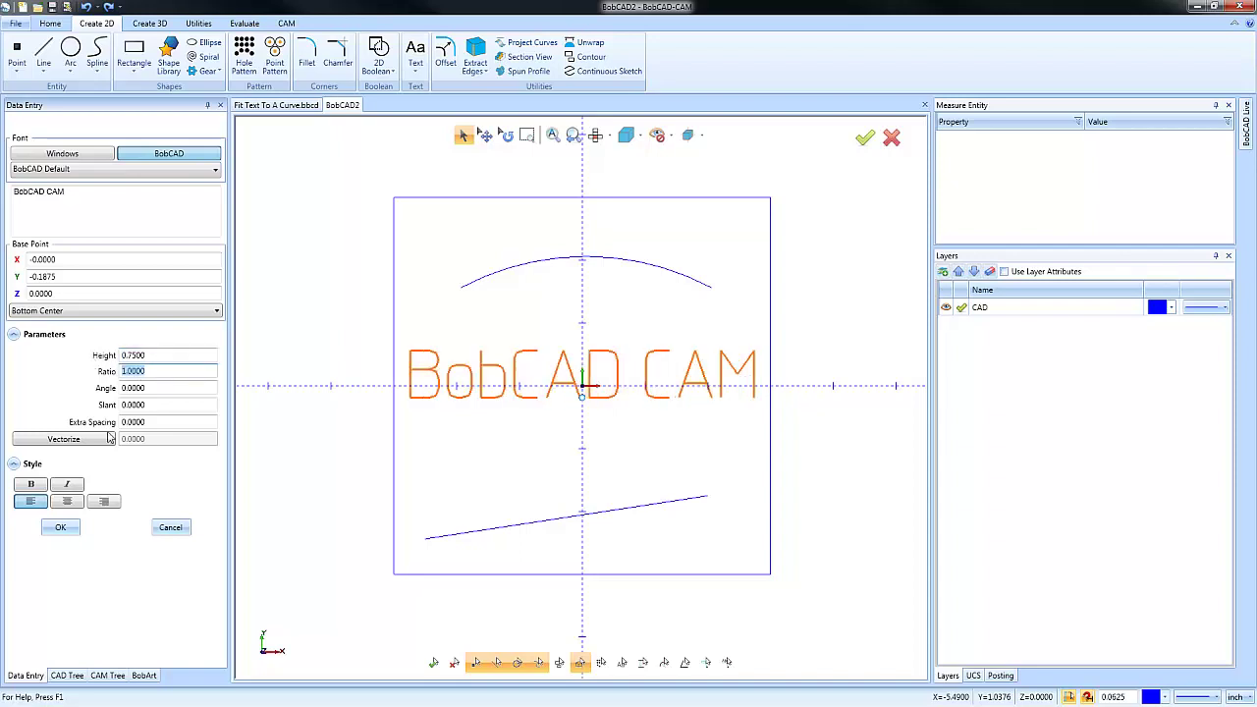
left_click(60, 527)
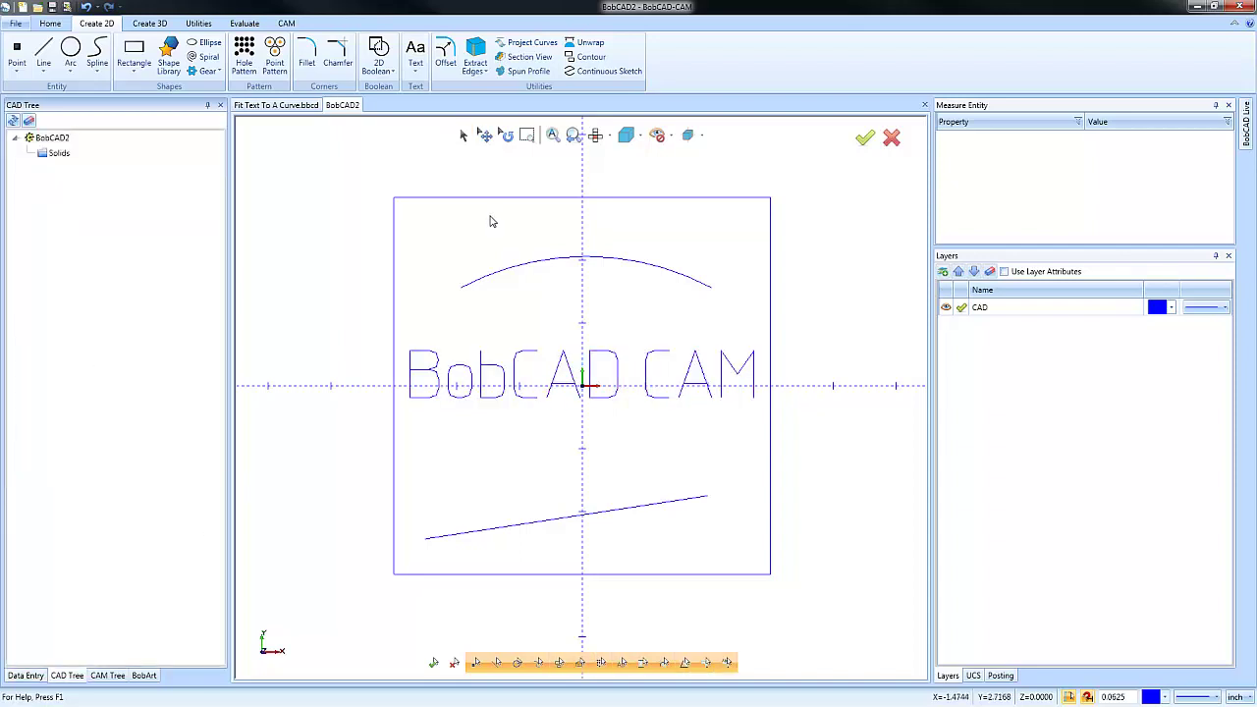
Try to fit the enlarged BobCAD CAM text to the arc with Middle alignment
left_click(415, 69)
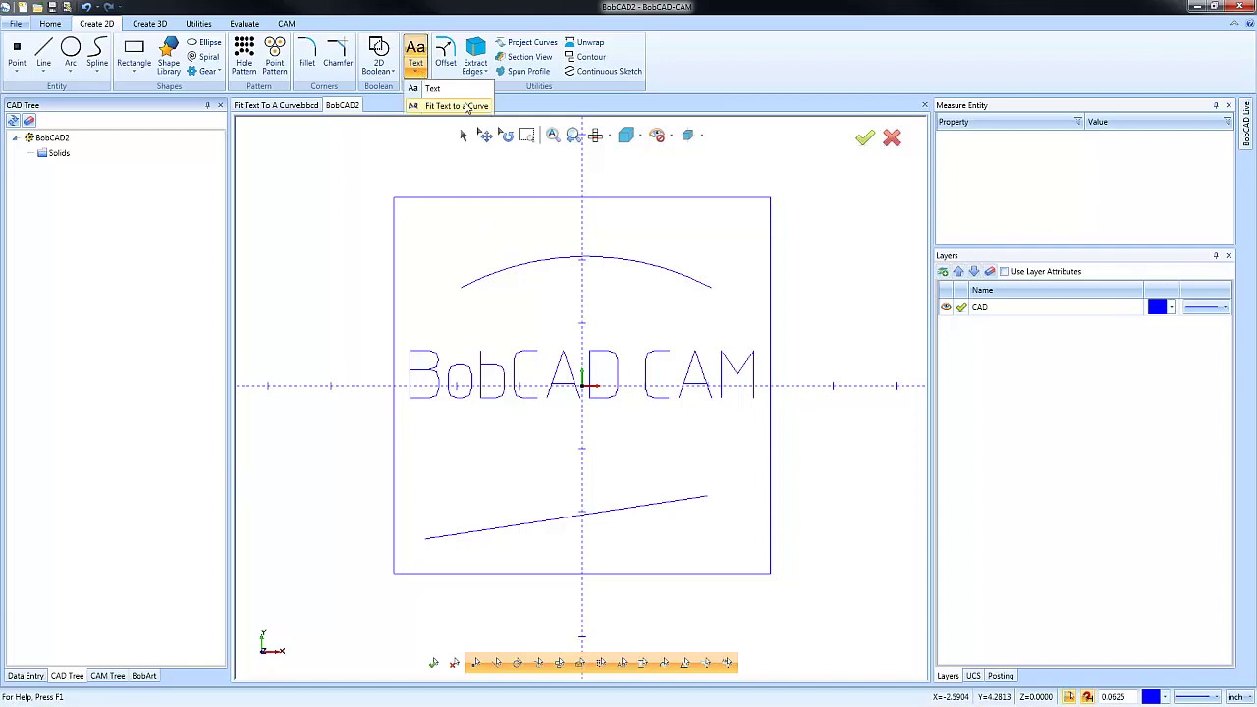
left_click(466, 107)
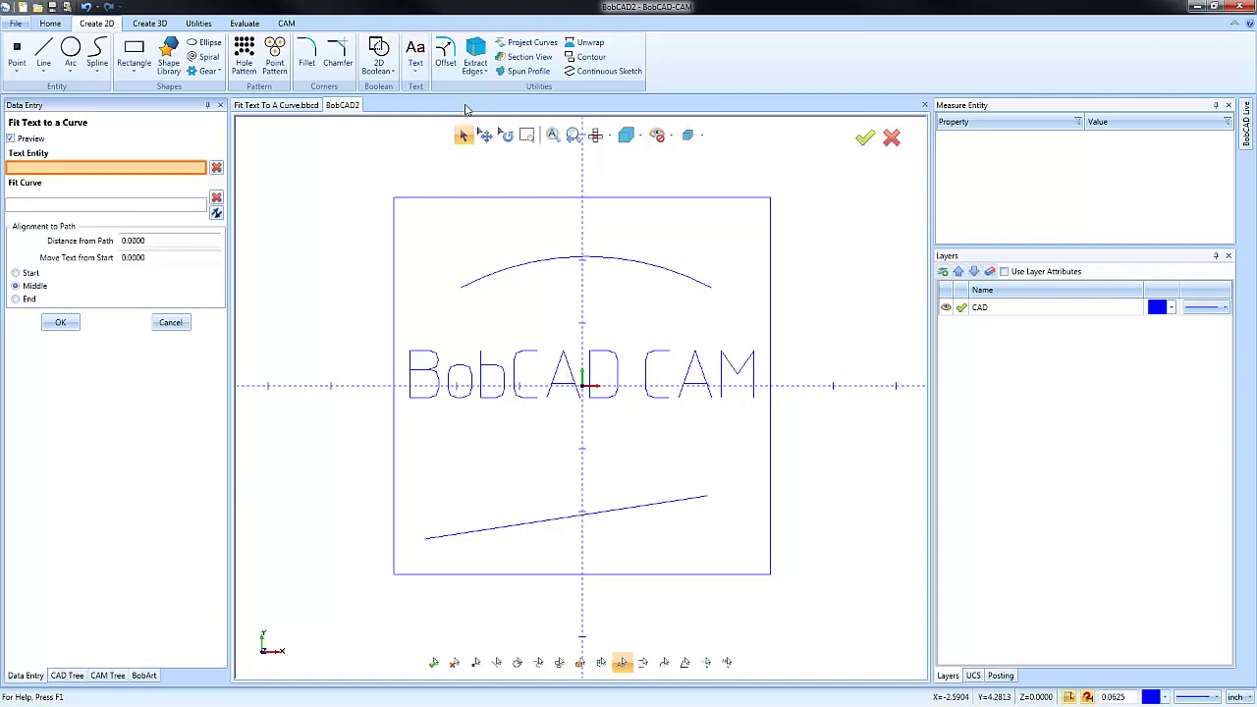
left_click(563, 361)
left_click(714, 293)
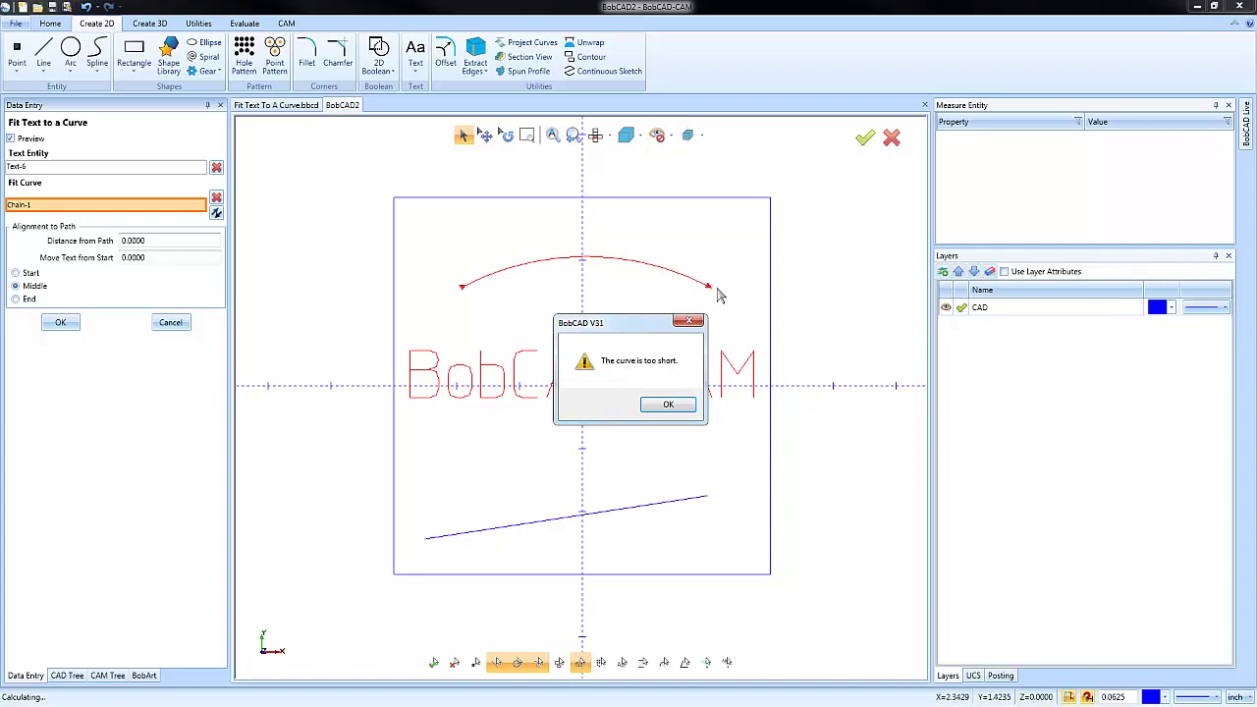
left_click(668, 405)
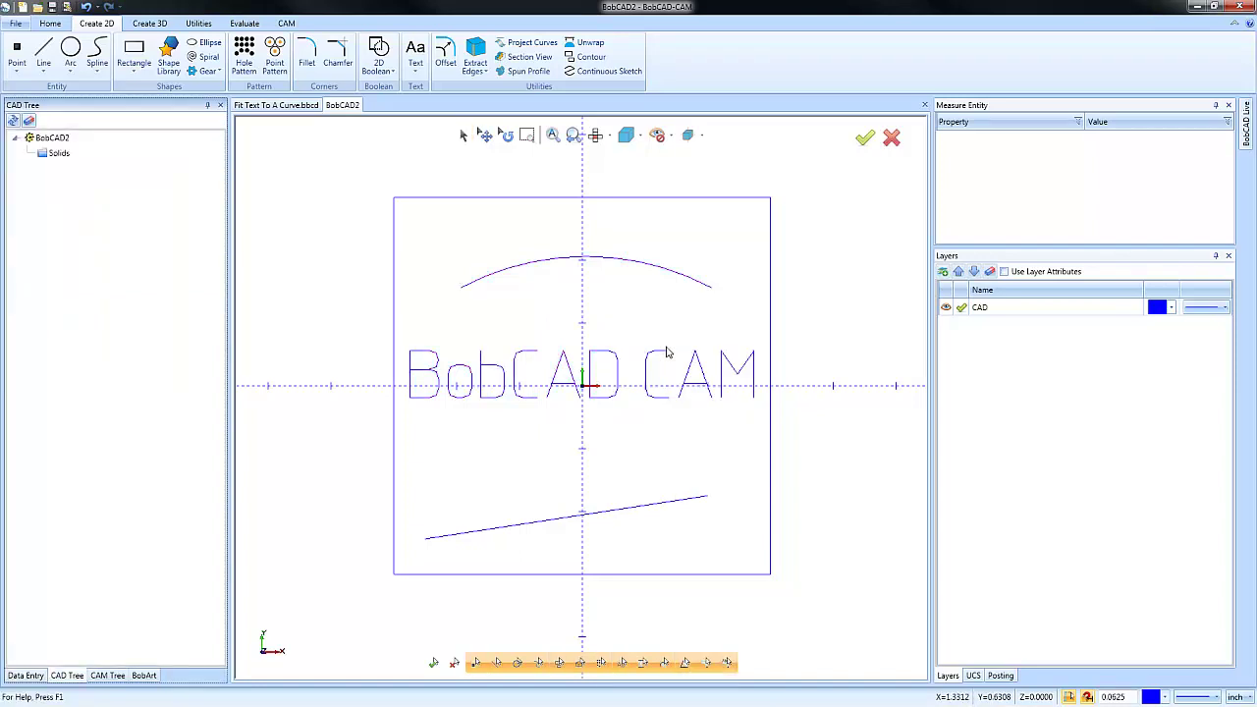
Lengthen the arc by setting its start angle to 40 and its end angle to 130
left_click(463, 135)
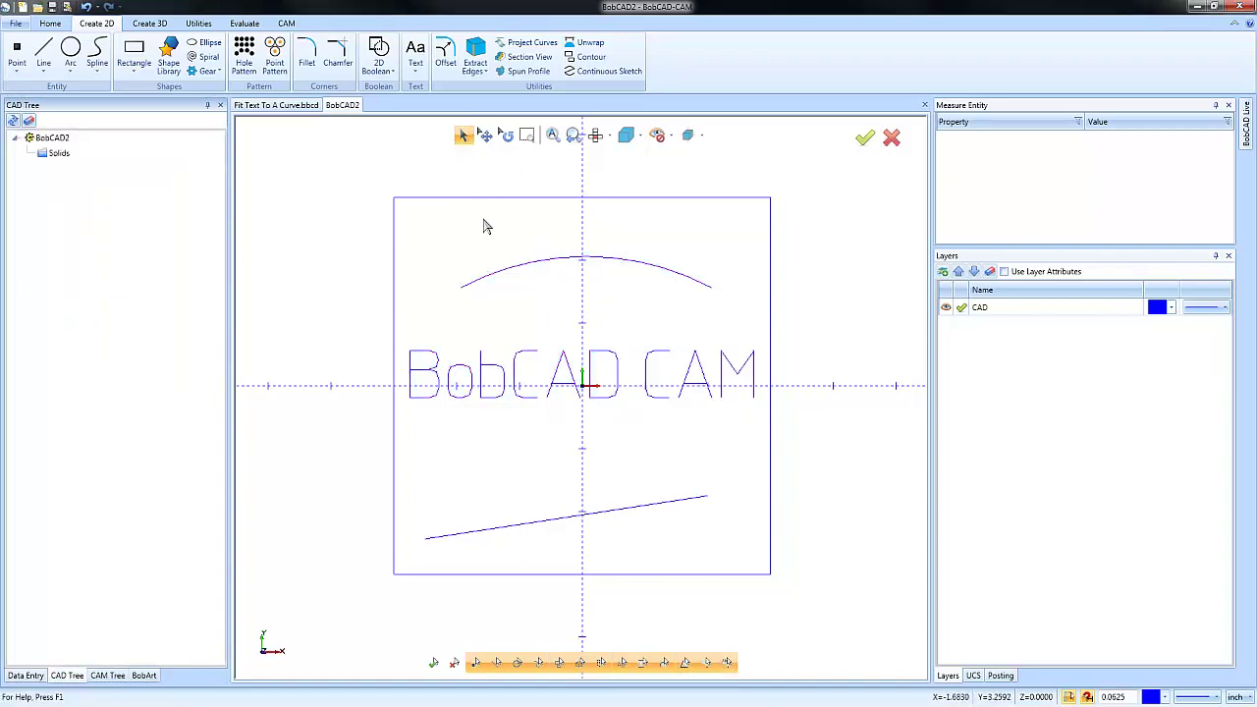
left_click(542, 263)
right_click(541, 304)
left_click(618, 418)
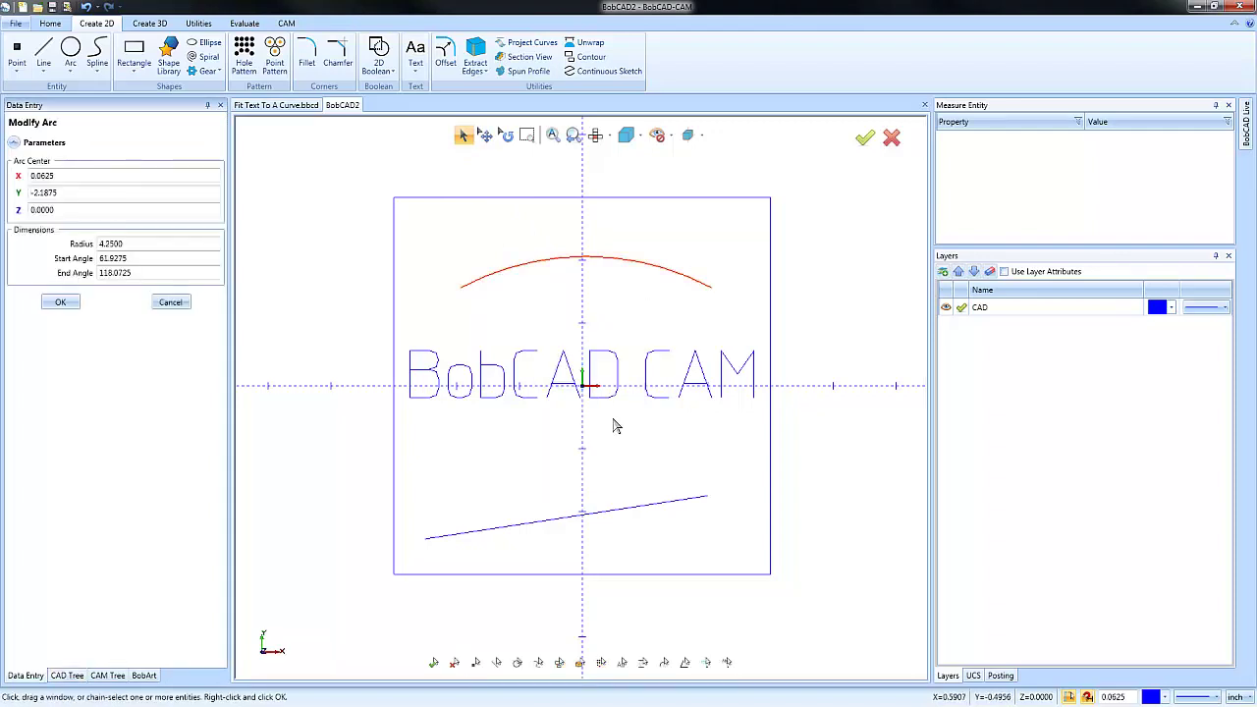
double_click(152, 257)
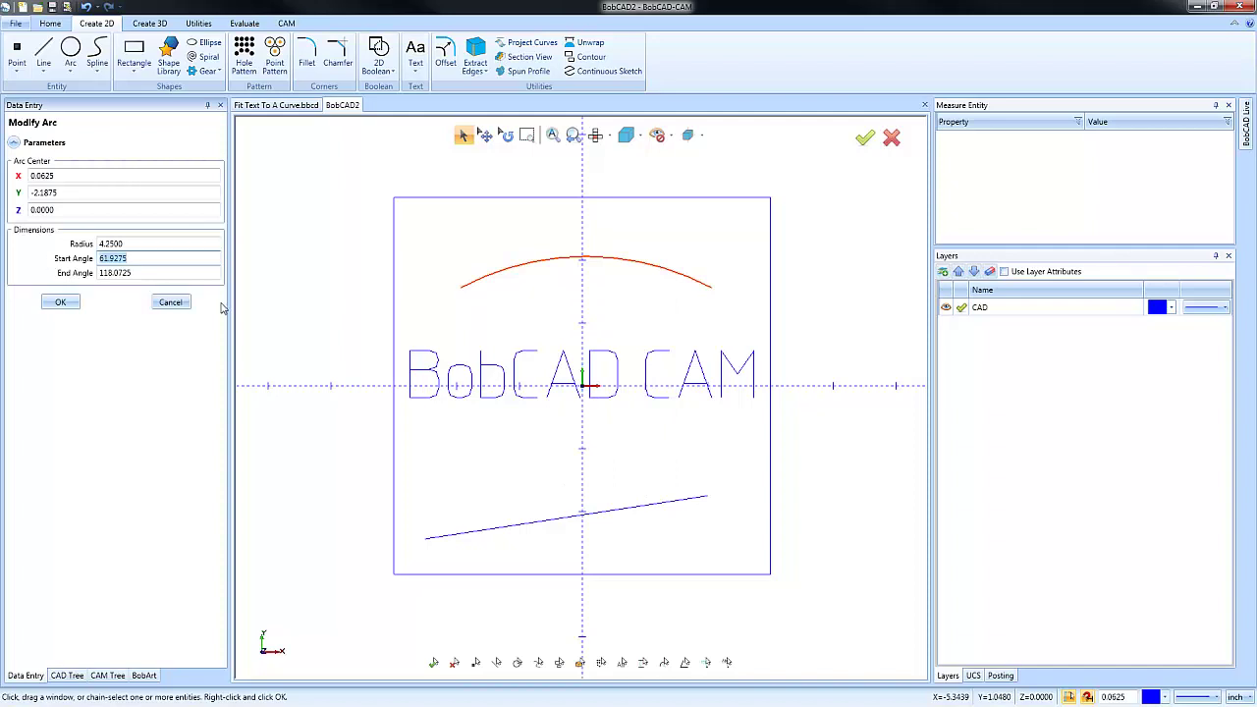
type("40")
key("Tab")
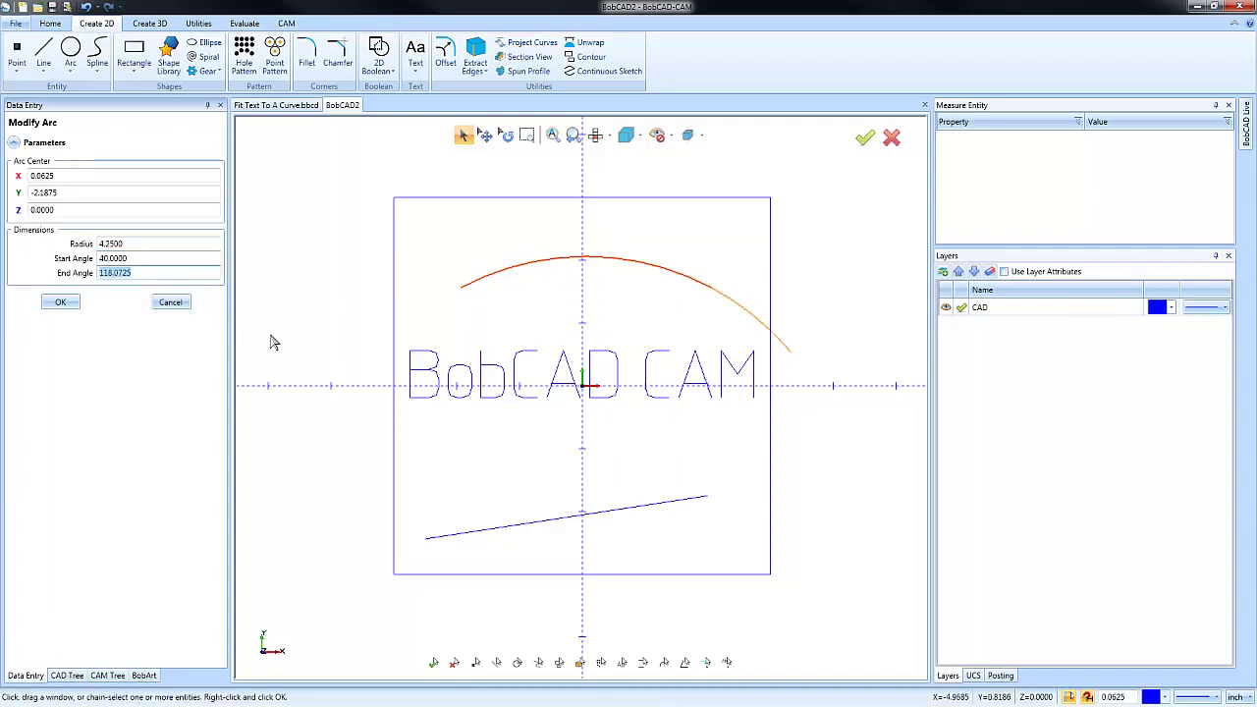
type("90+40")
key("Tab")
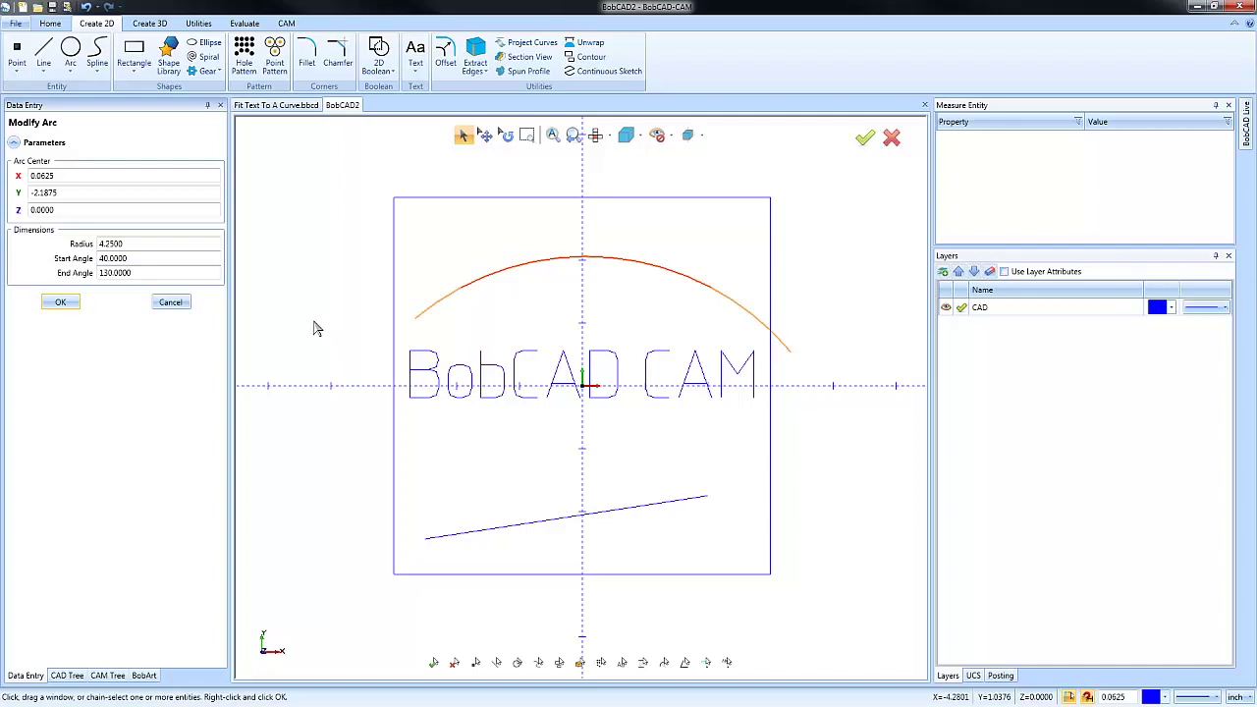
left_click(61, 302)
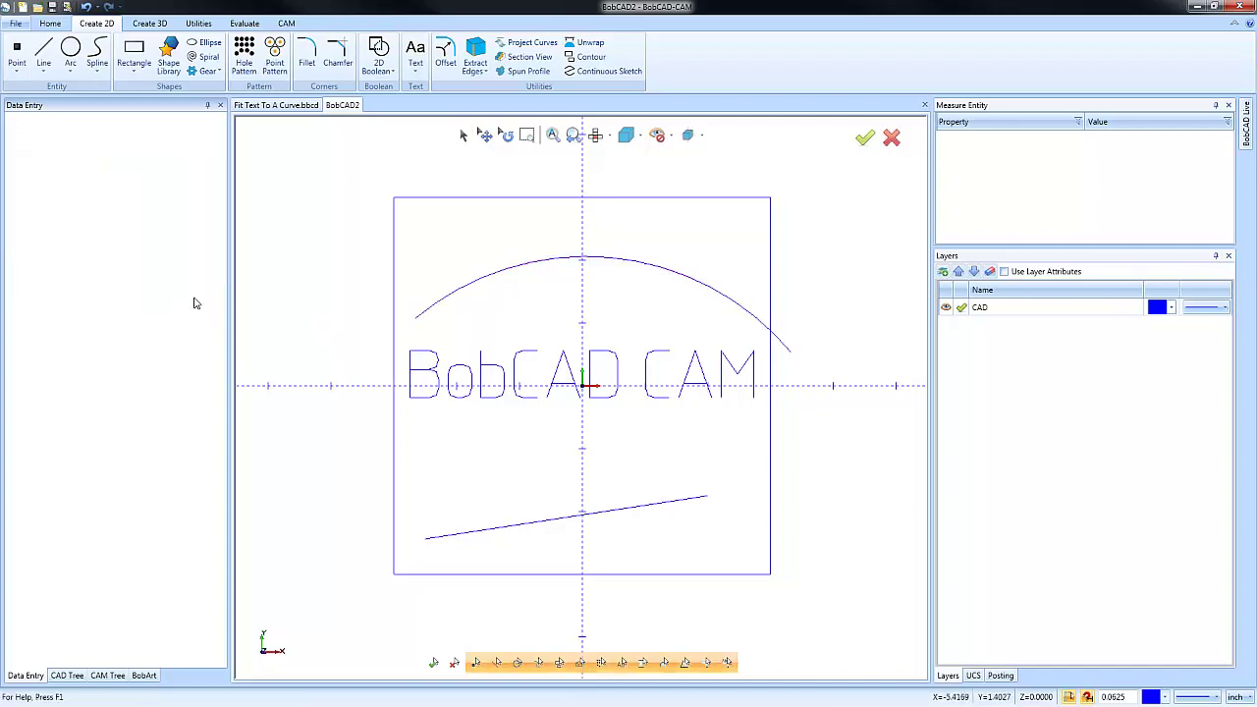
Preview the enlarged text on the lengthened arc with Middle alignment, and cancel the fit
left_click(415, 61)
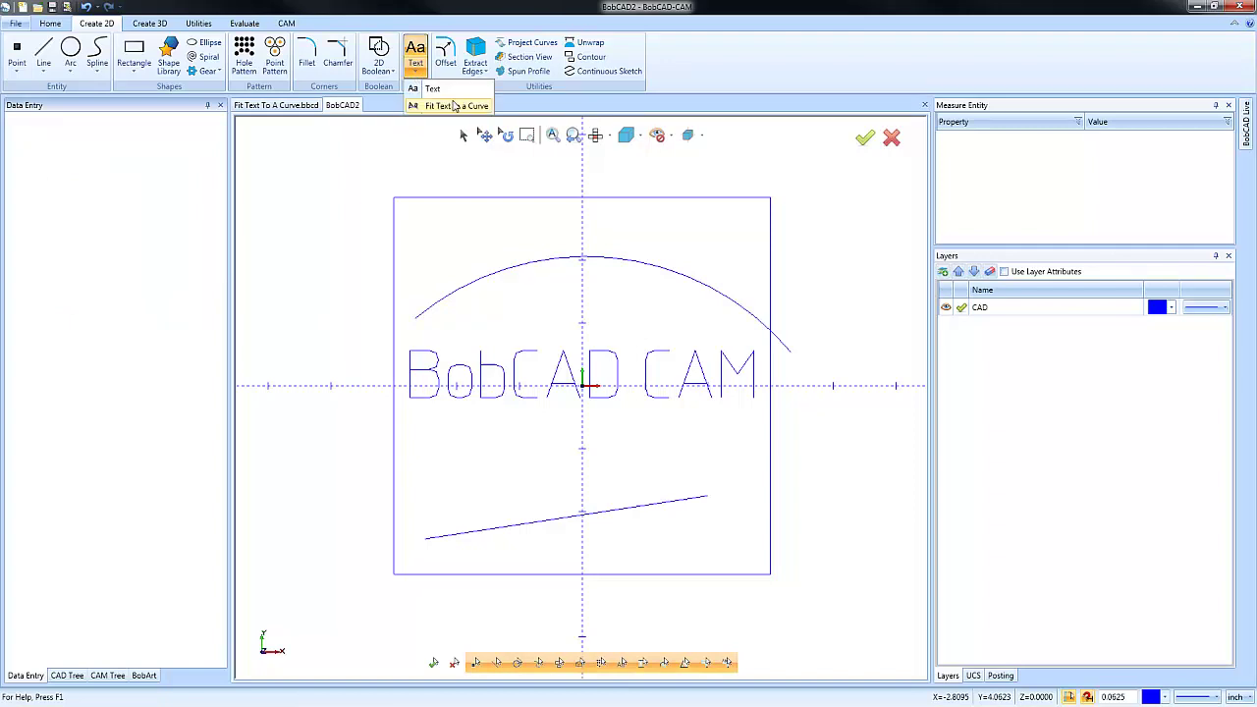
left_click(454, 105)
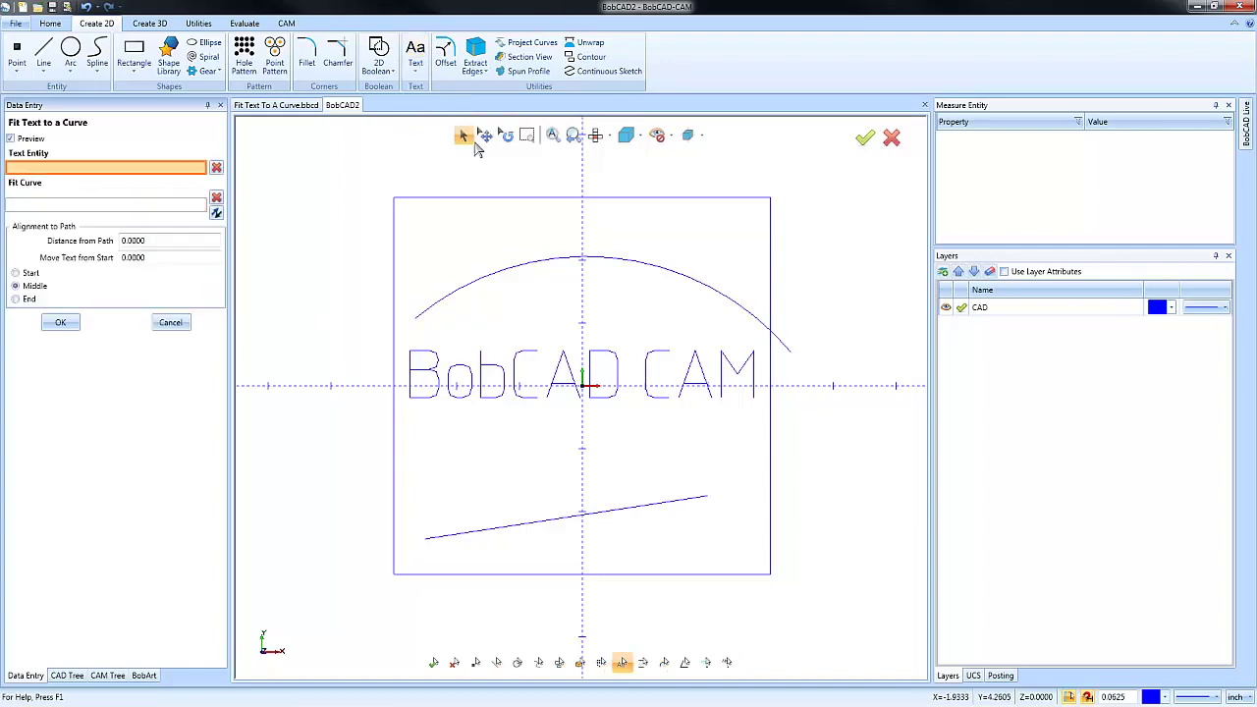
left_click(669, 356)
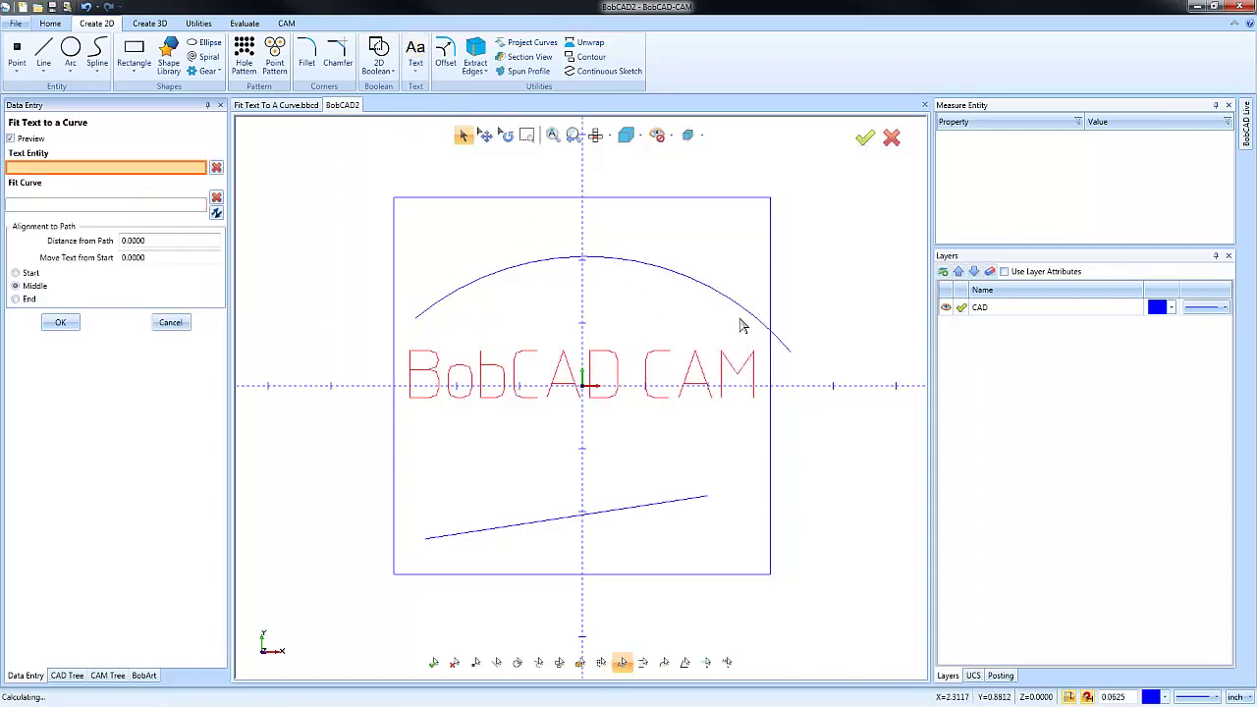
left_click(790, 354)
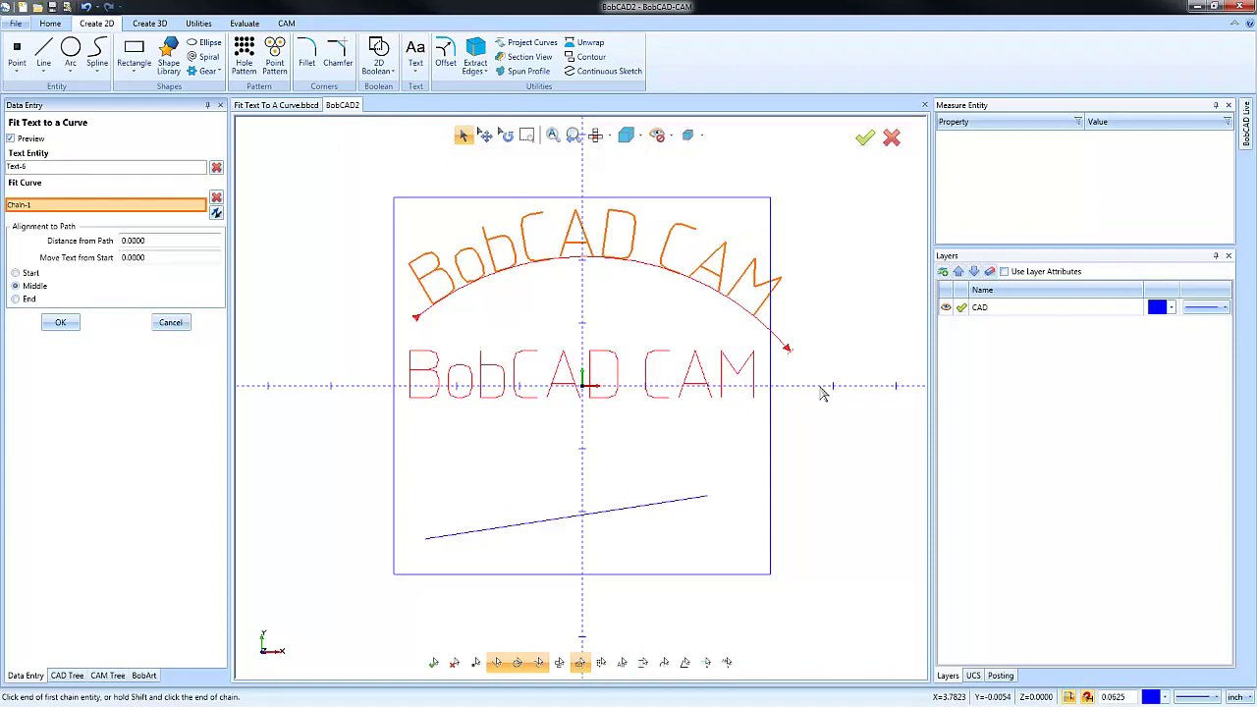
left_click(170, 323)
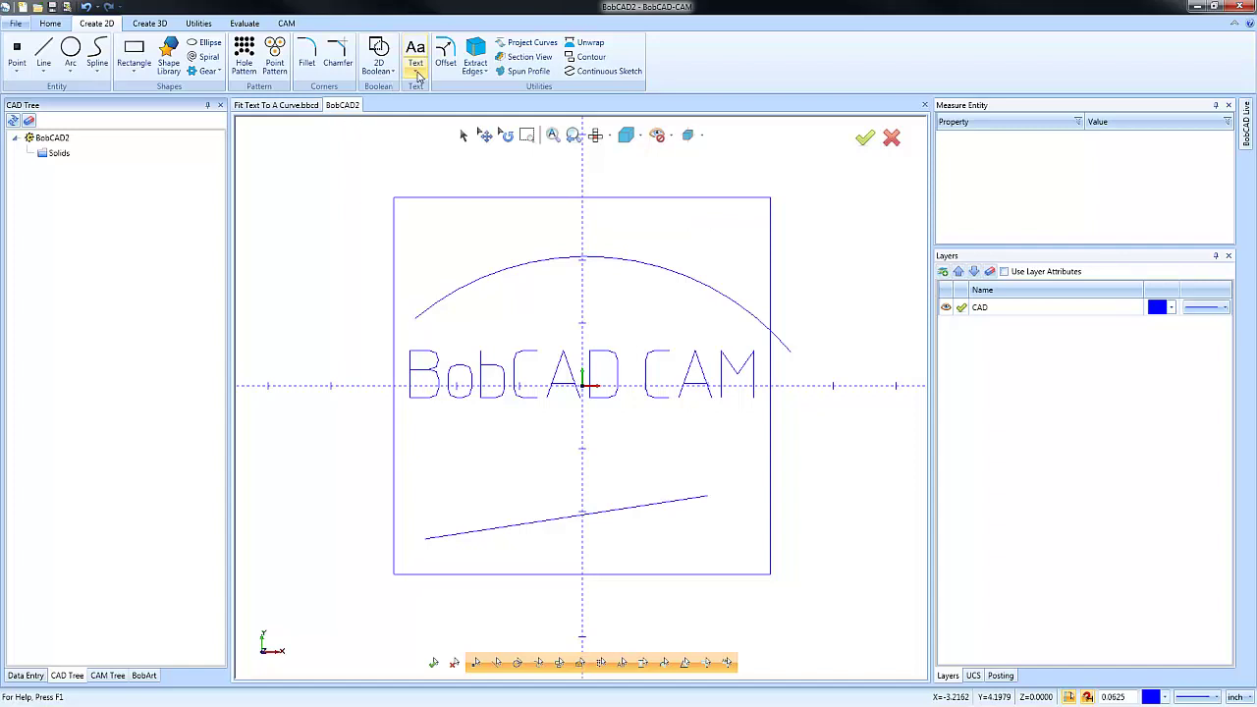
Preview the text fitted along the square's left and top edges as one chain, and cancel the fit
left_click(417, 76)
left_click(432, 105)
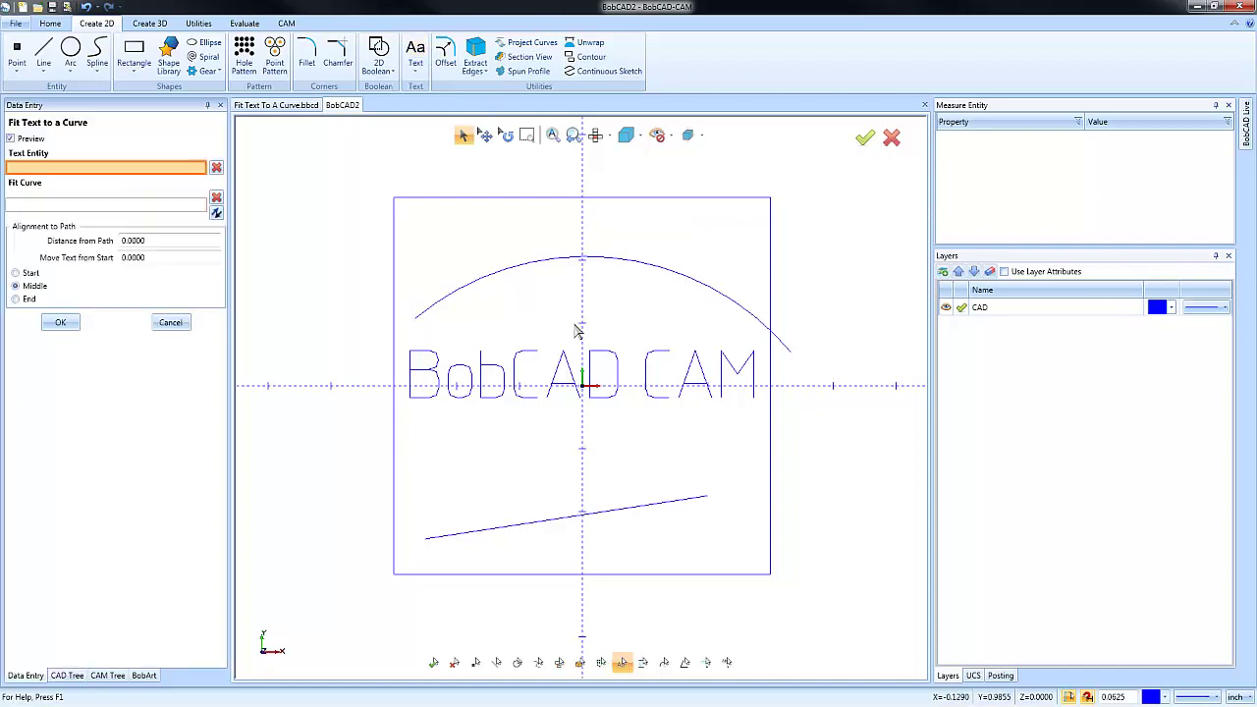
left_click(611, 359)
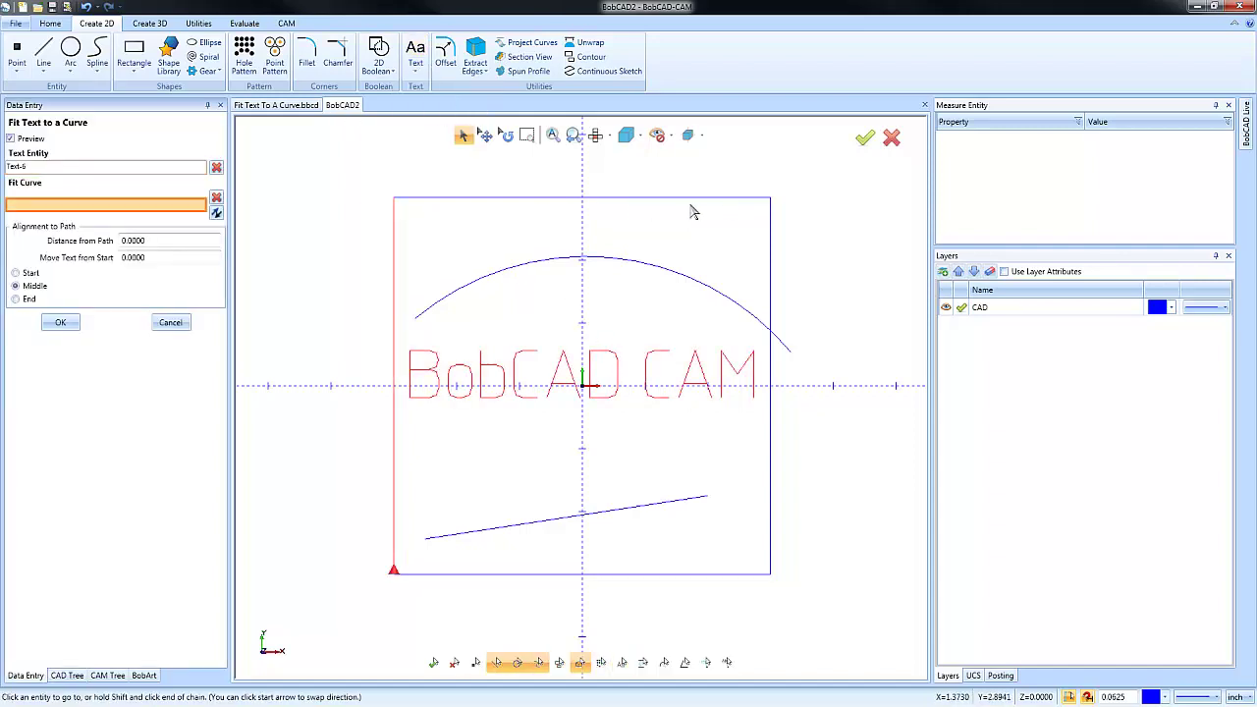
left_click(746, 199)
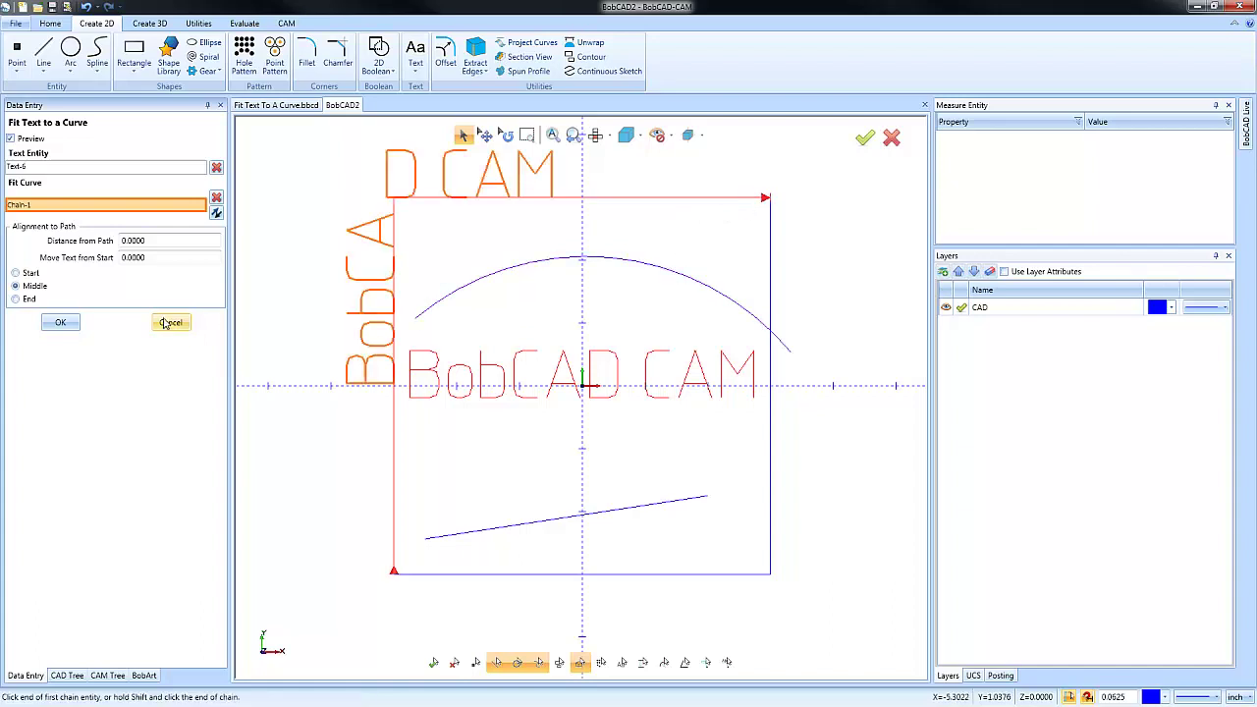
scroll(625, 413, "down", 1)
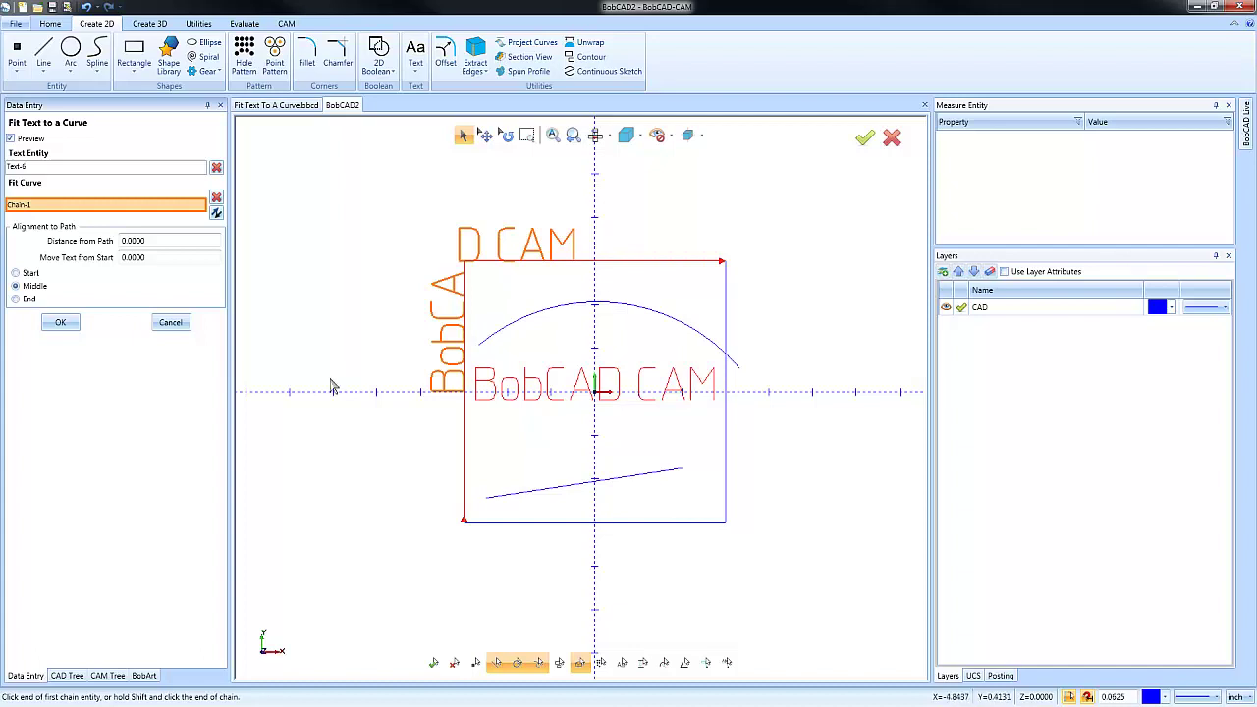
left_click(169, 322)
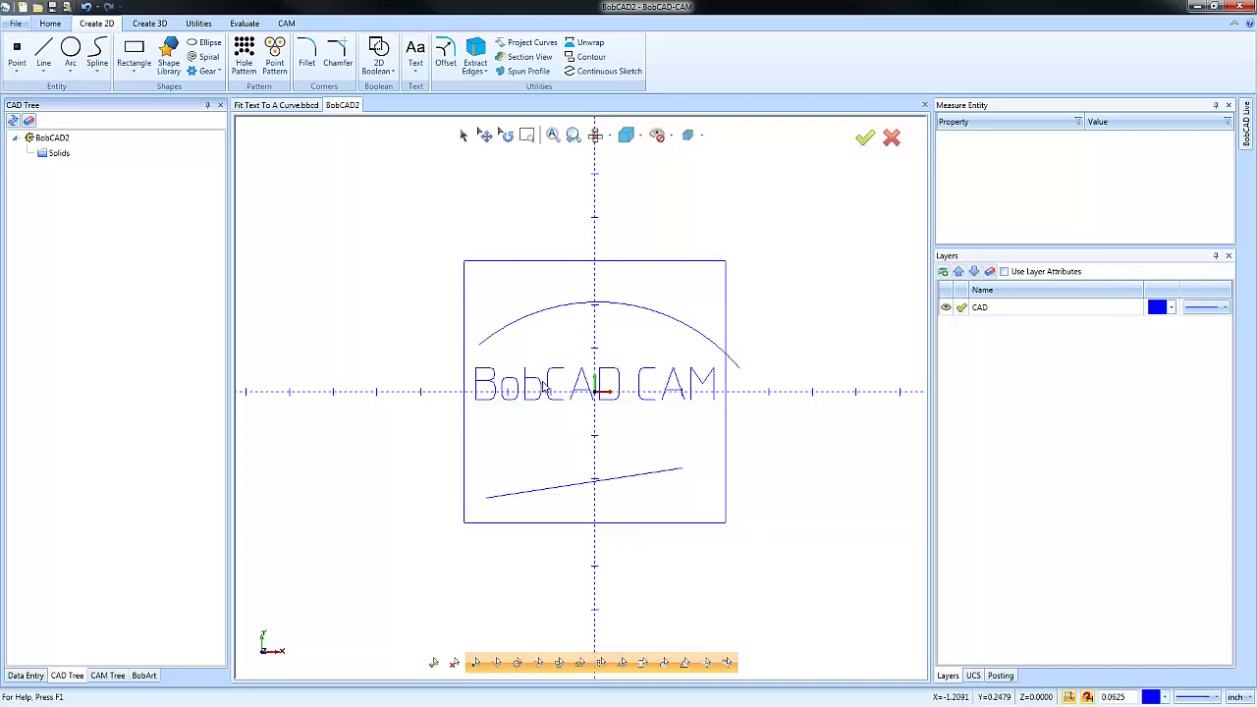
Modify the BobCAD CAM text so that its height is 0.5
left_click(462, 134)
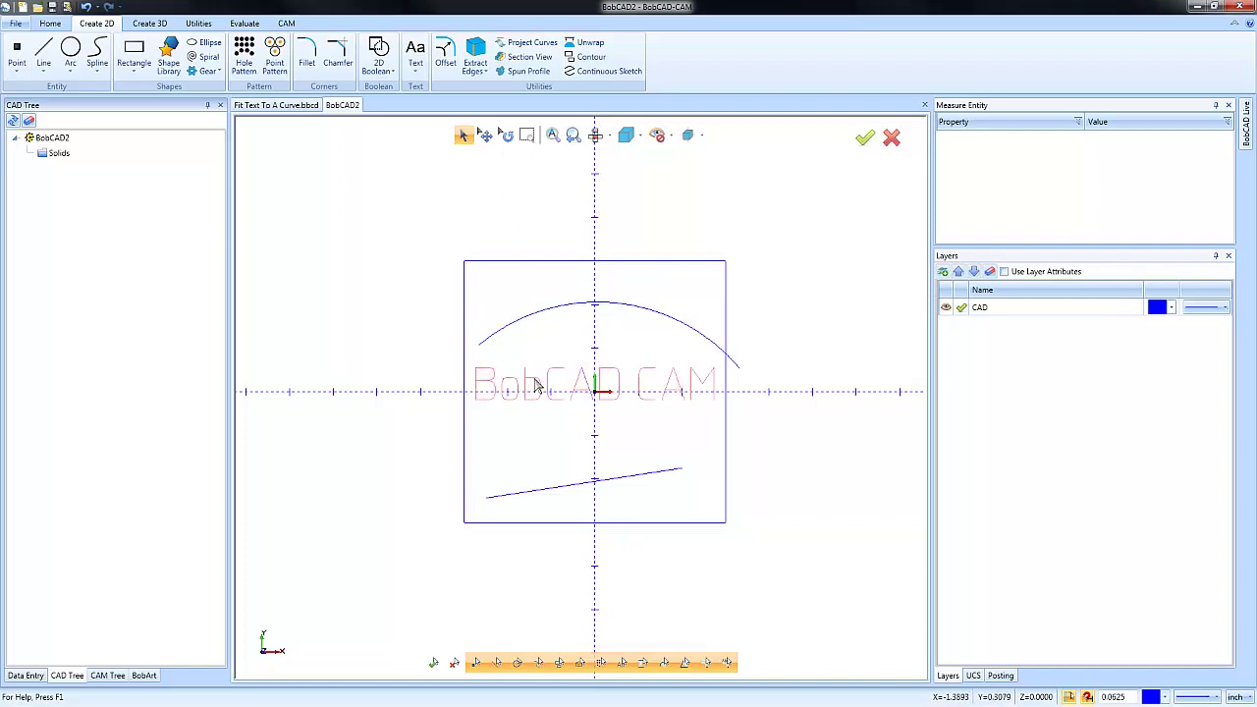
right_click(529, 447)
left_click(574, 560)
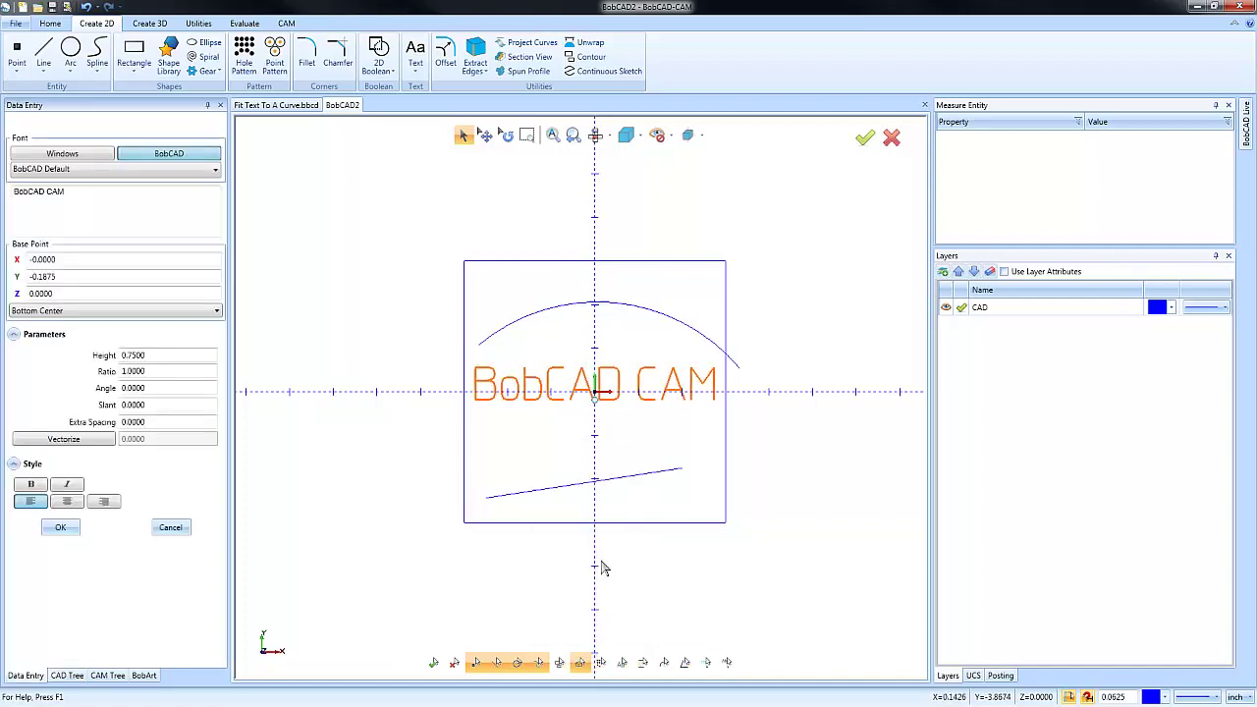
left_click(164, 357)
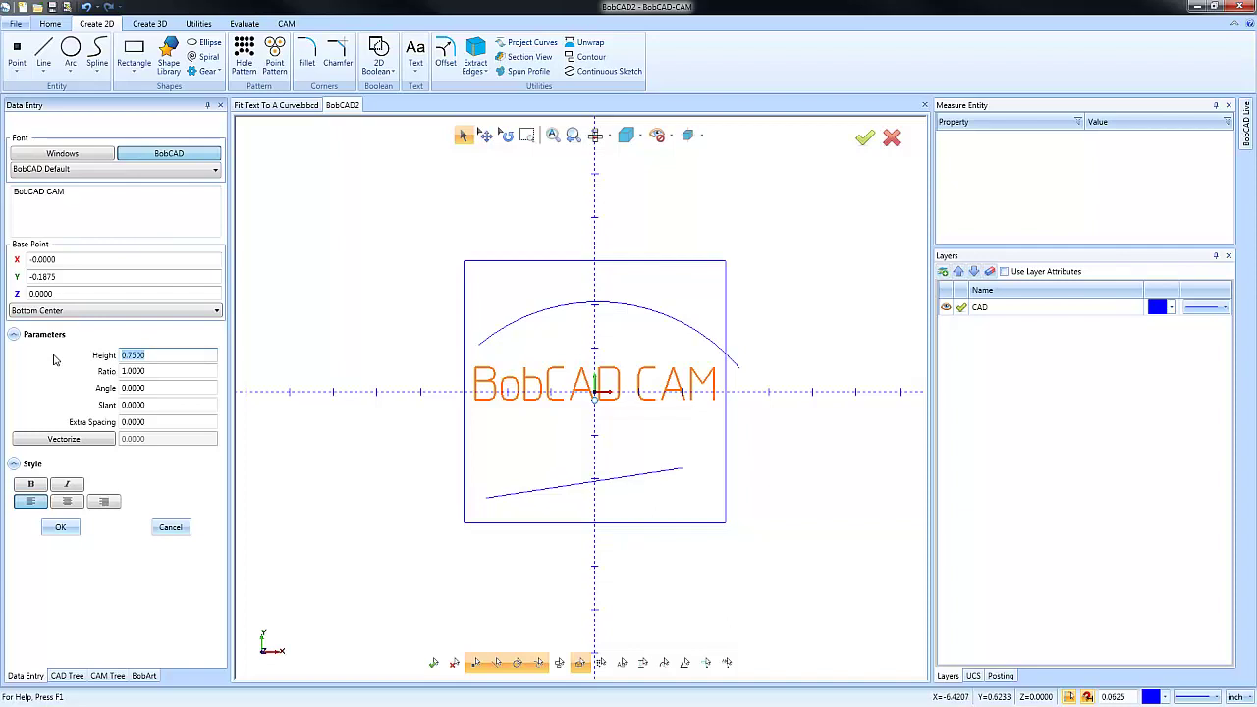
type(".5")
key("Tab")
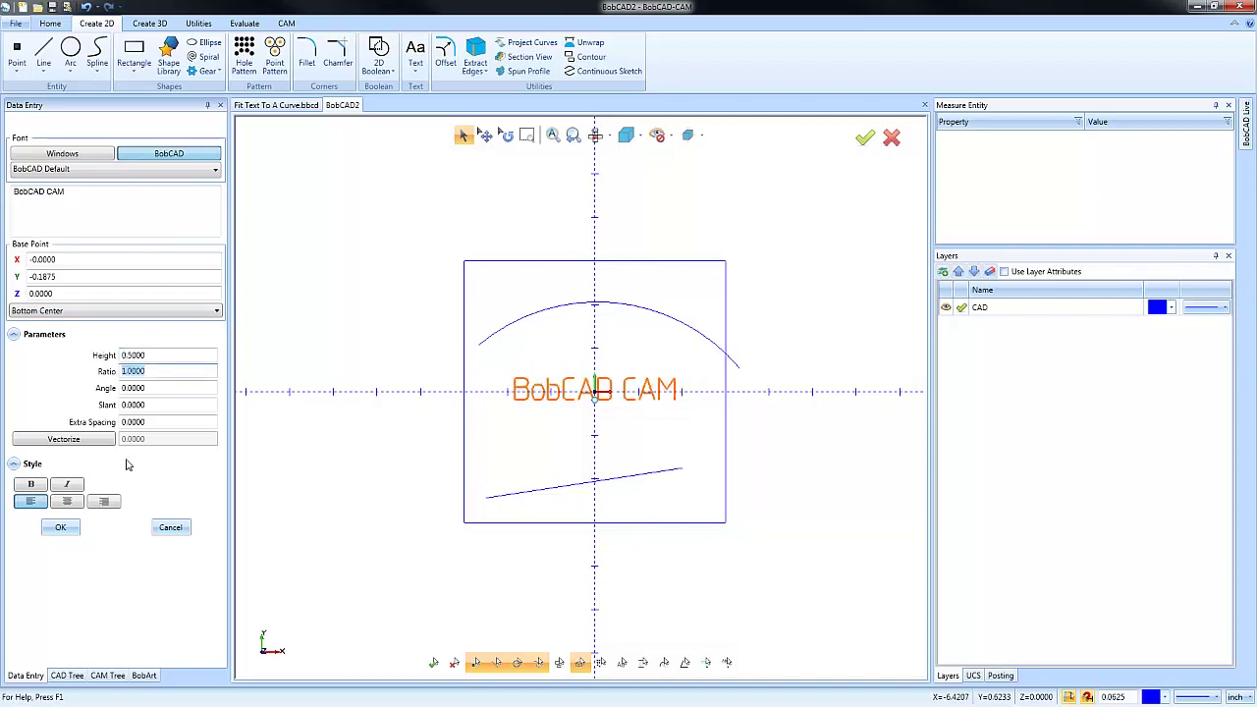
left_click(60, 528)
scroll(601, 417, "up", 1)
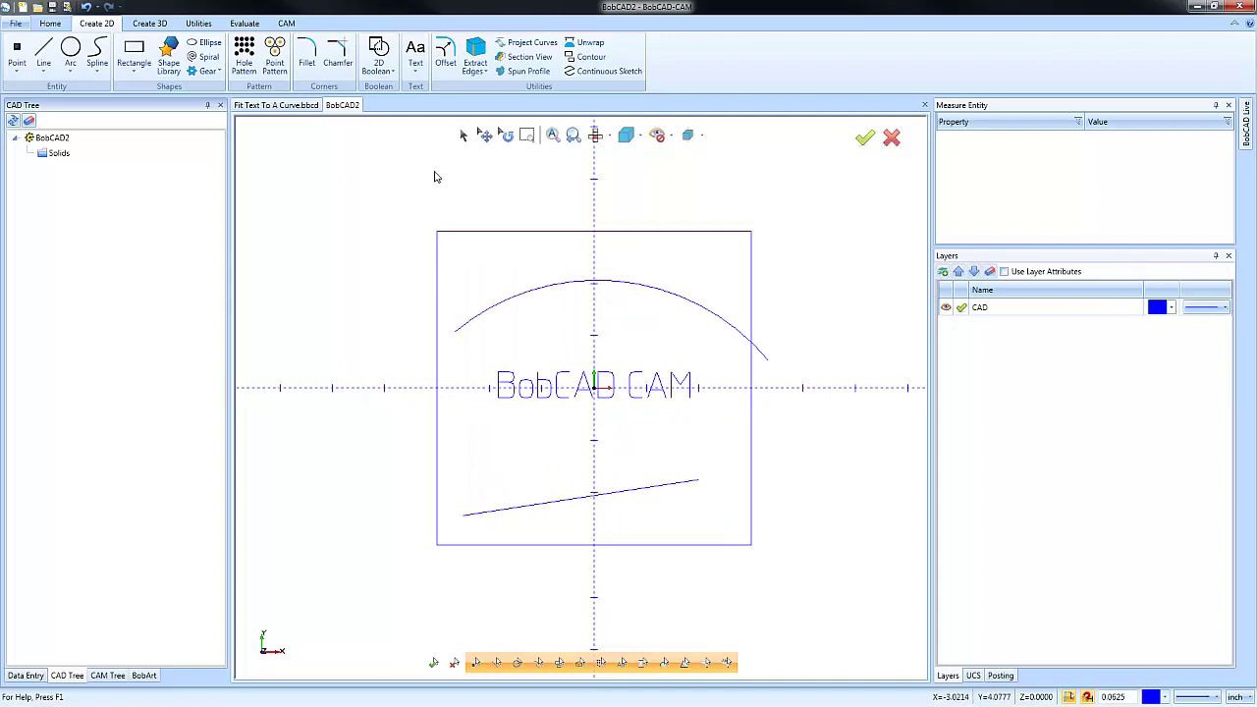
Select the BobCAD CAM text and the arc for fitting, compare the Start, Middle and End alignments and choose Start
left_click(416, 71)
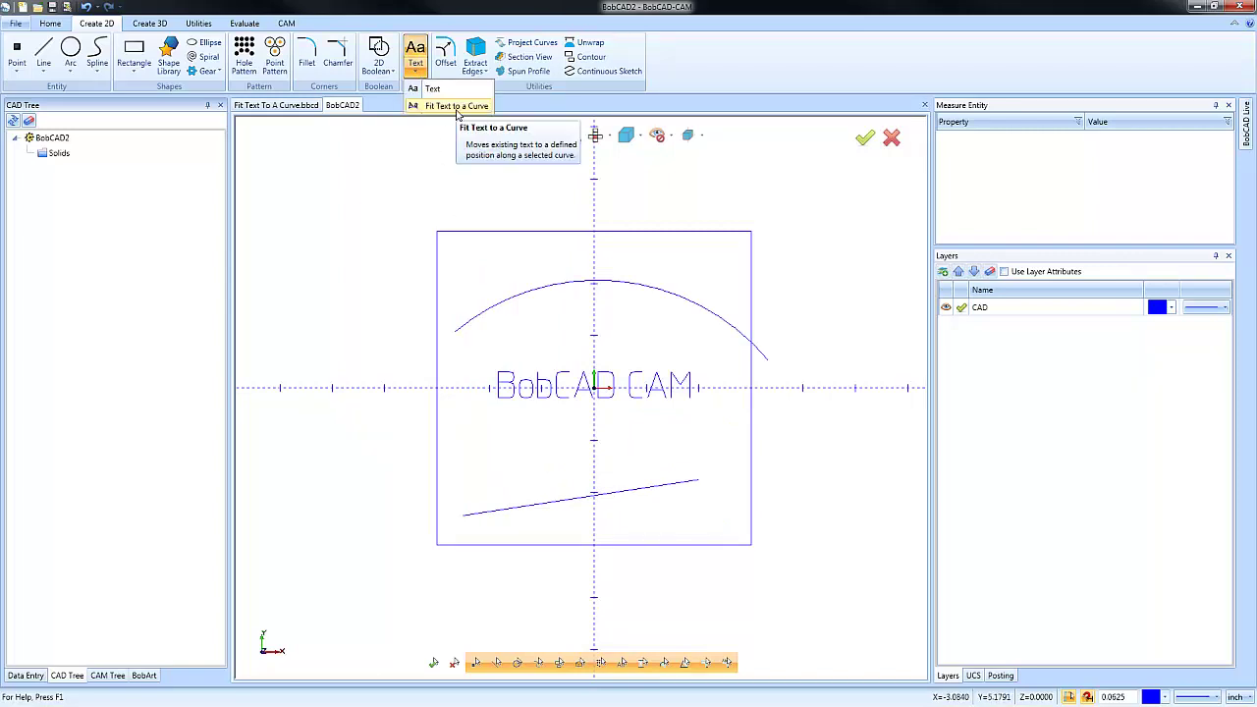
left_click(457, 108)
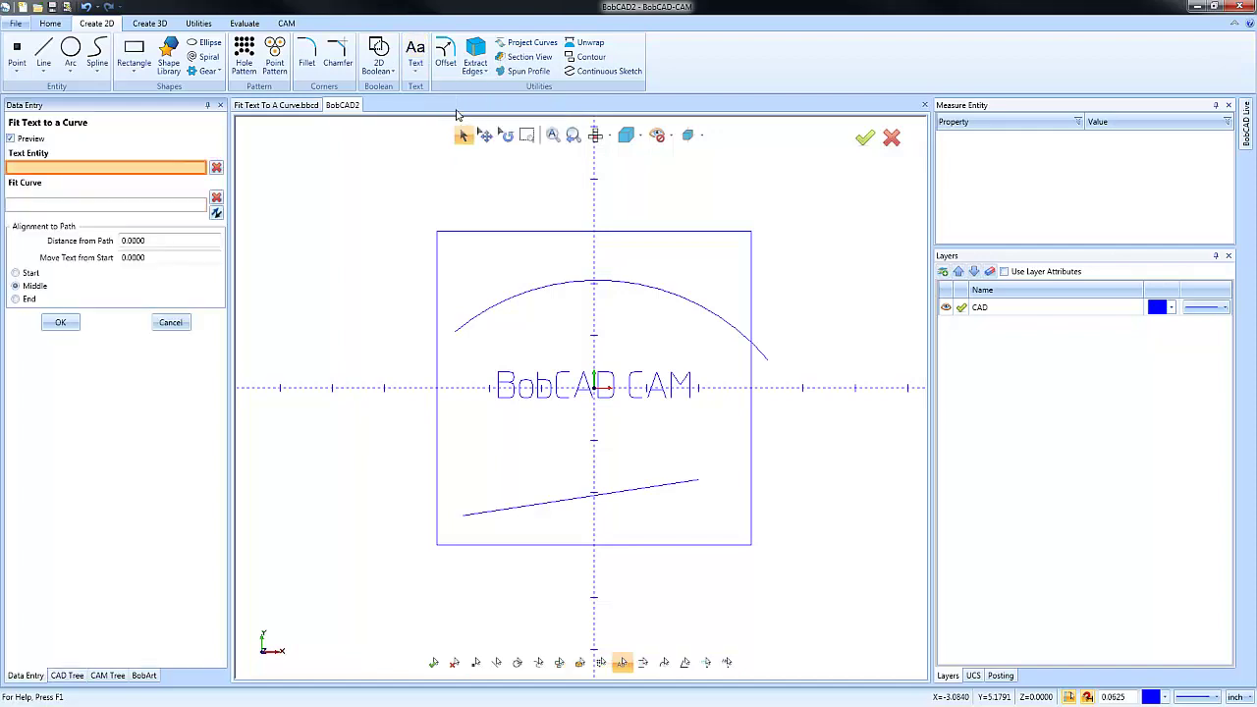
left_click(615, 371)
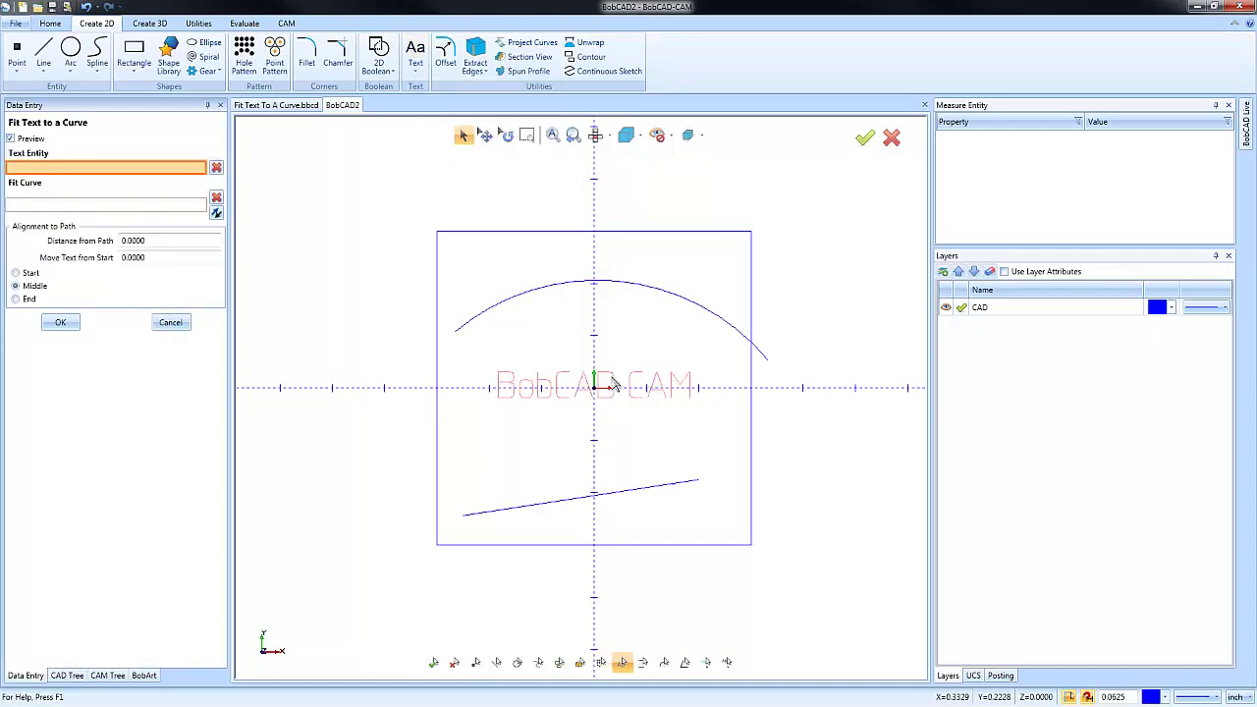
left_click(744, 339)
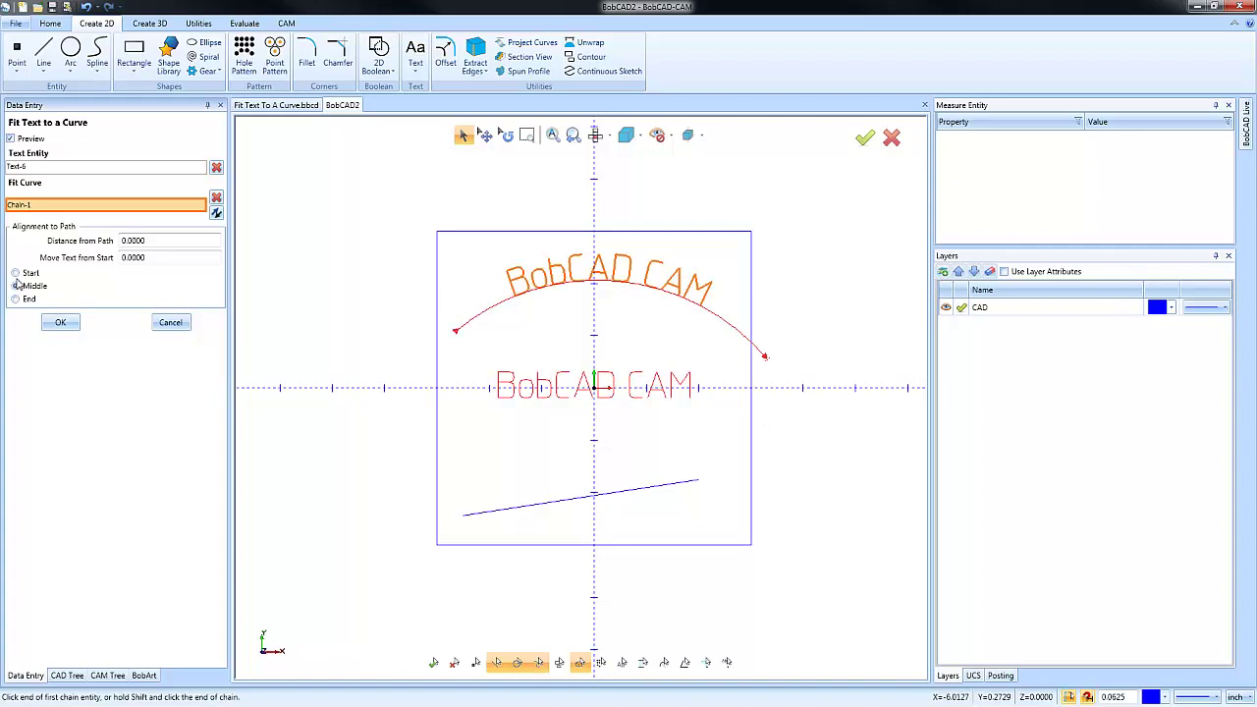
left_click(16, 273)
left_click(15, 286)
left_click(14, 299)
left_click(16, 273)
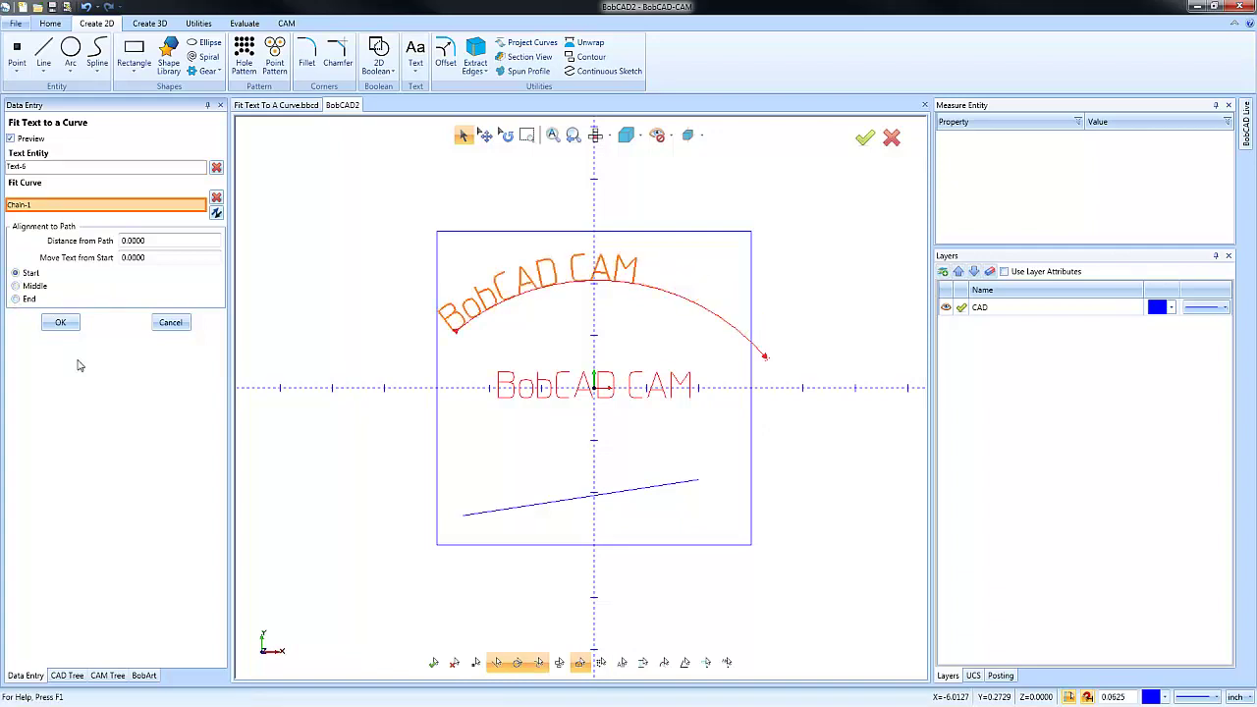